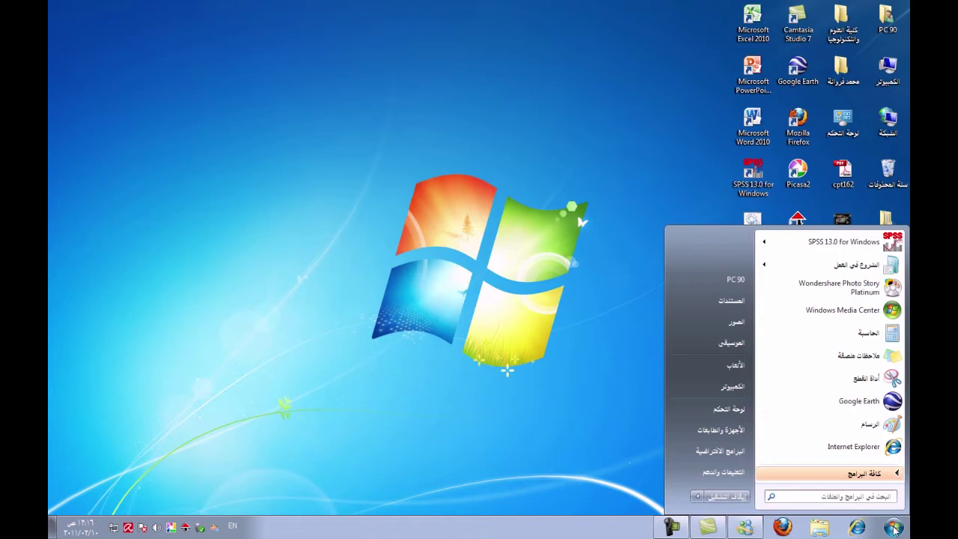
Briefly open Internet Explorer and the Libraries window, closing each one again to return to the desktop
{"action": "left_click", "coordinate": [895, 530]}
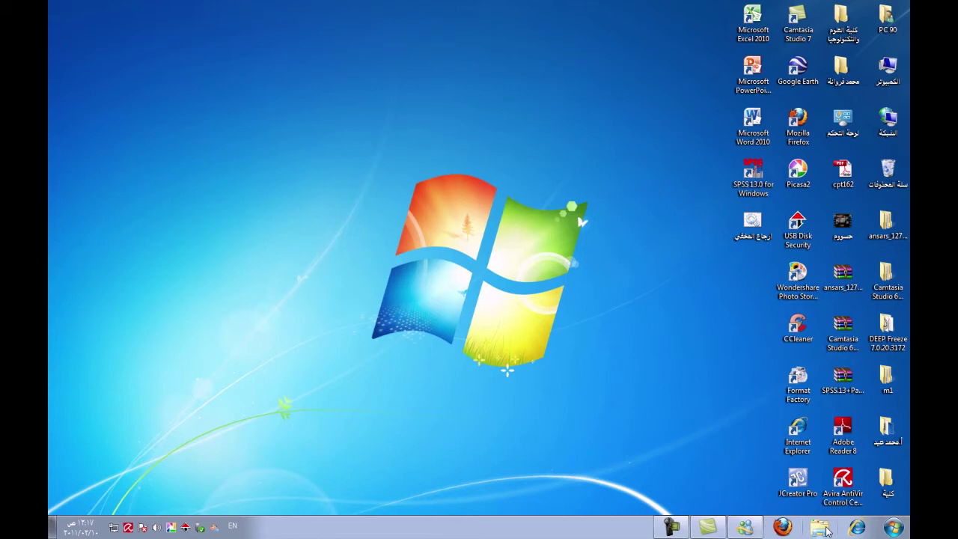
{"action": "left_click", "coordinate": [855, 528]}
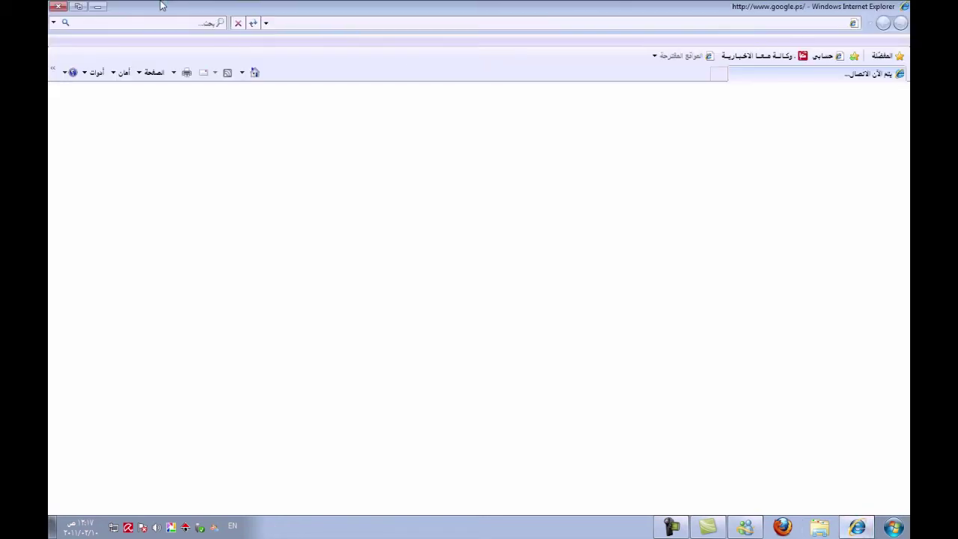
{"action": "left_click", "coordinate": [62, 8]}
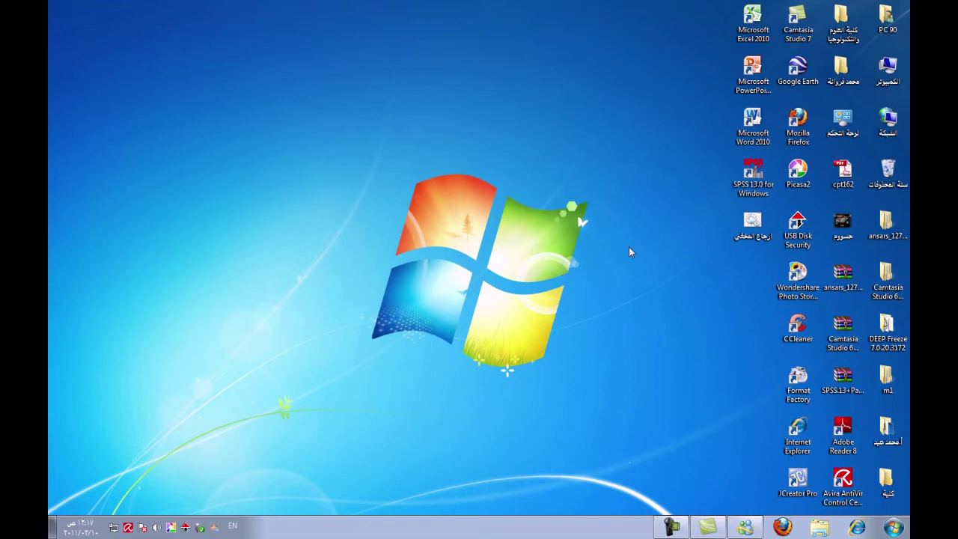
{"action": "left_click", "coordinate": [820, 528]}
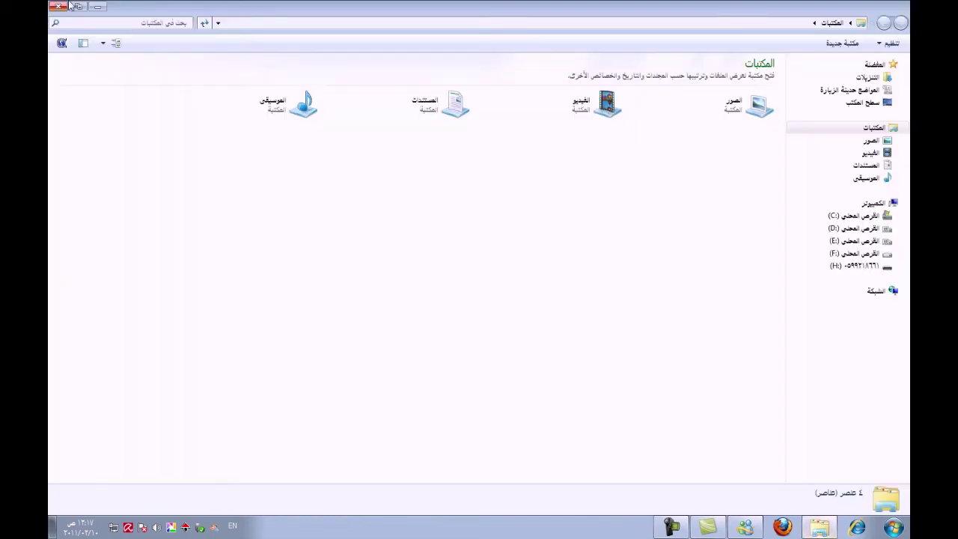
{"action": "left_click", "coordinate": [61, 7]}
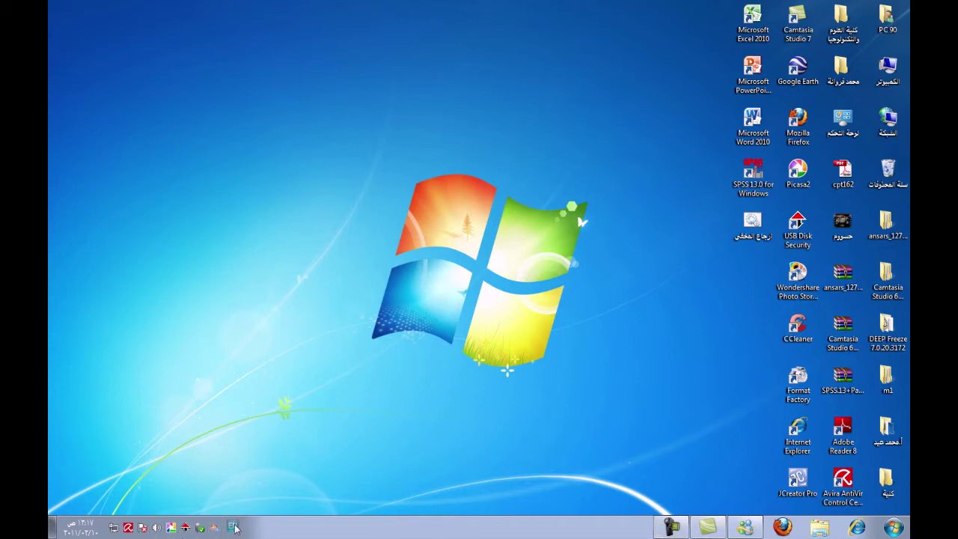
Switch the keyboard input language between Arabic (Saudi Arabia) and English (United States) several times, ending on English
{"action": "left_click", "coordinate": [234, 527]}
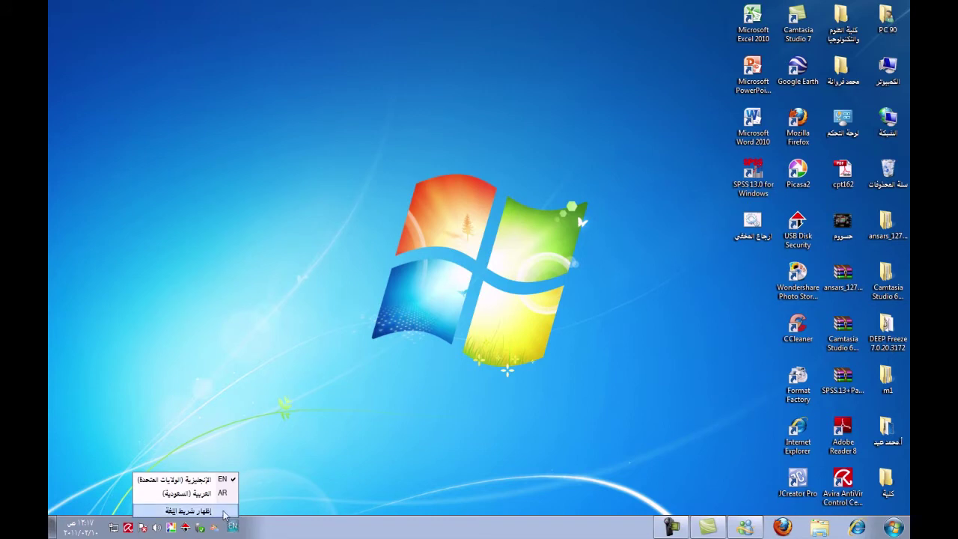
{"action": "left_click", "coordinate": [217, 492]}
{"action": "left_click", "coordinate": [231, 528]}
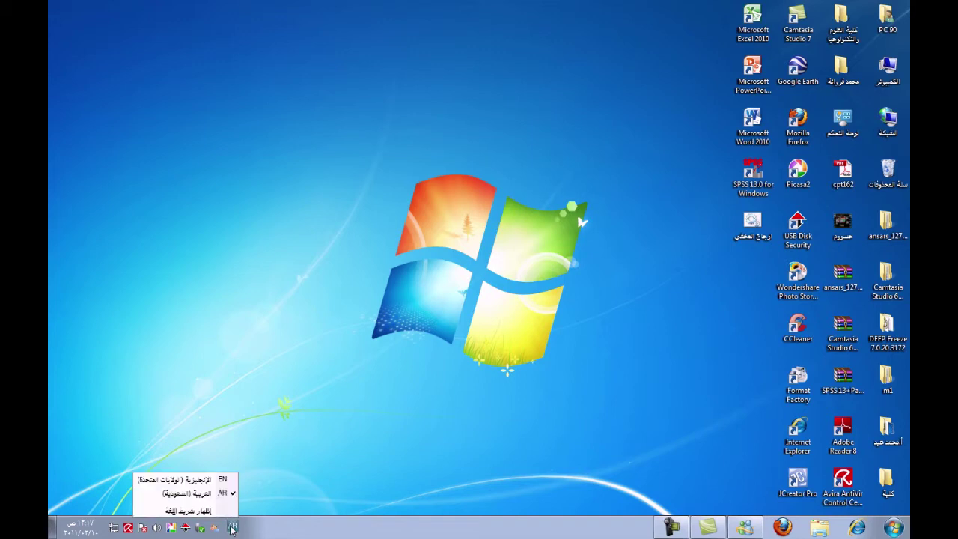
{"action": "left_click", "coordinate": [229, 488]}
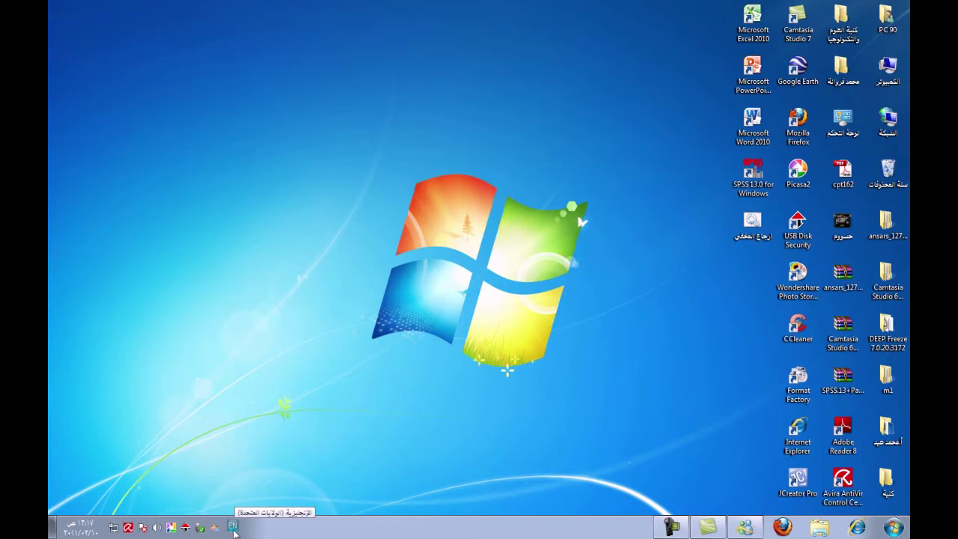
{"action": "left_click", "coordinate": [232, 527]}
{"action": "left_click", "coordinate": [219, 495]}
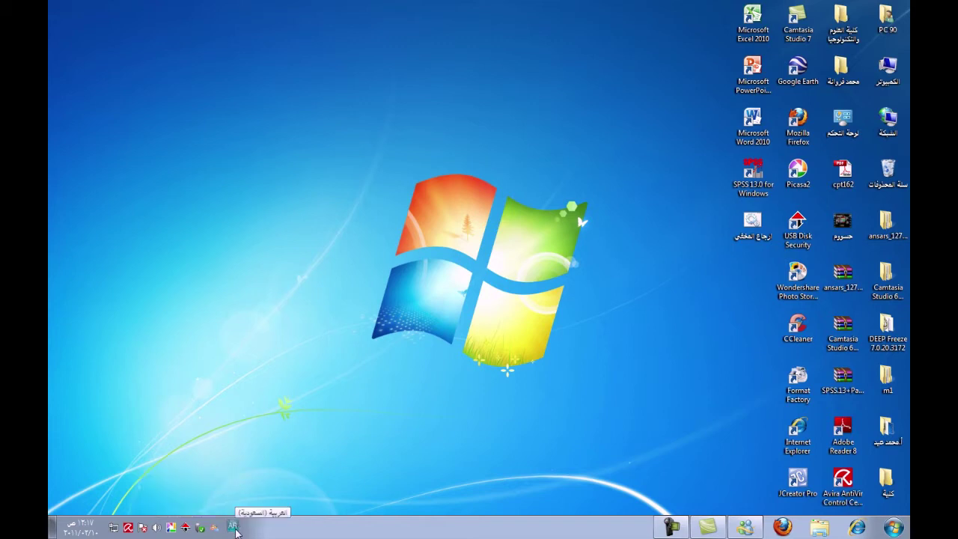
{"action": "left_click", "coordinate": [234, 527]}
{"action": "left_click", "coordinate": [226, 482]}
{"action": "key", "text": "alt+shift"}
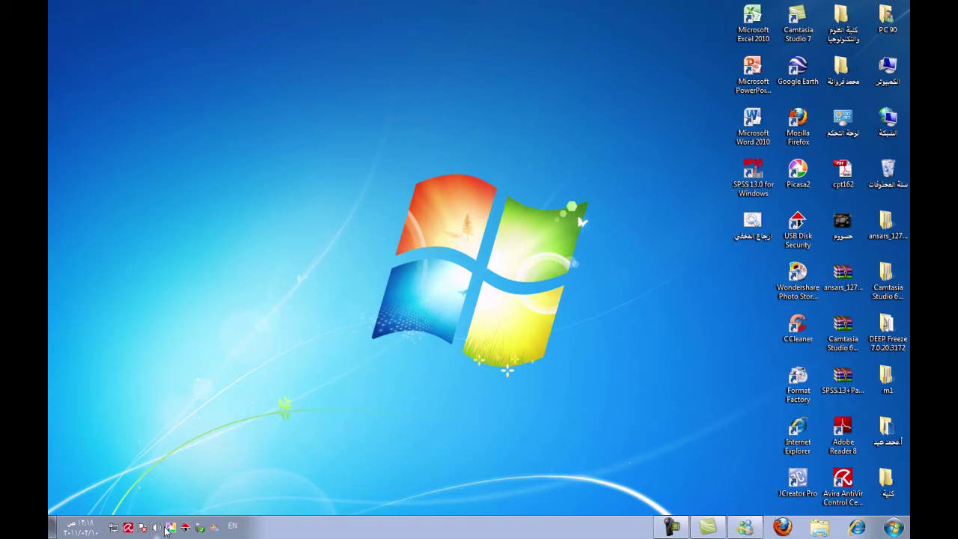
Set the system date to 4 October 2011 and change the time from AM to PM
{"action": "mouse_move", "coordinate": [92, 530]}
{"action": "left_click", "coordinate": [84, 529]}
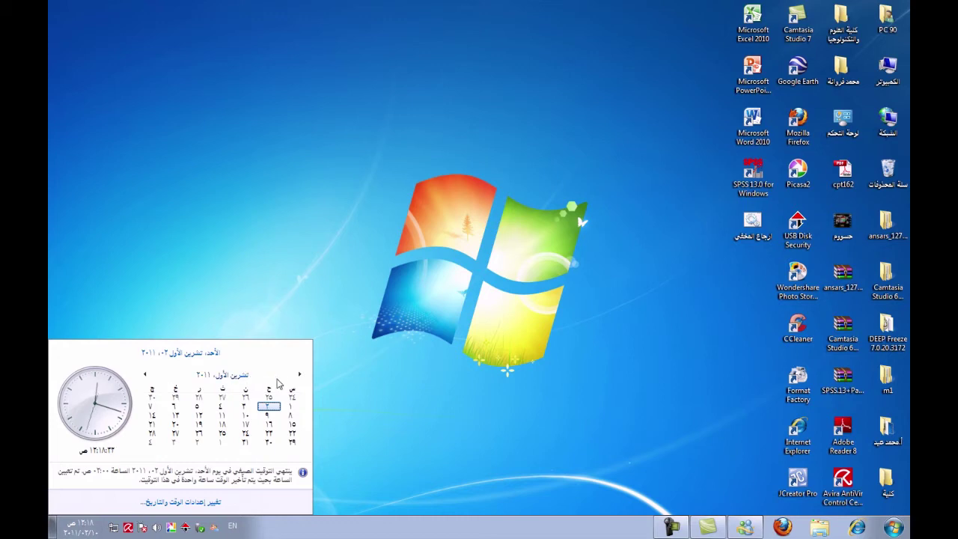
{"action": "left_click", "coordinate": [199, 504]}
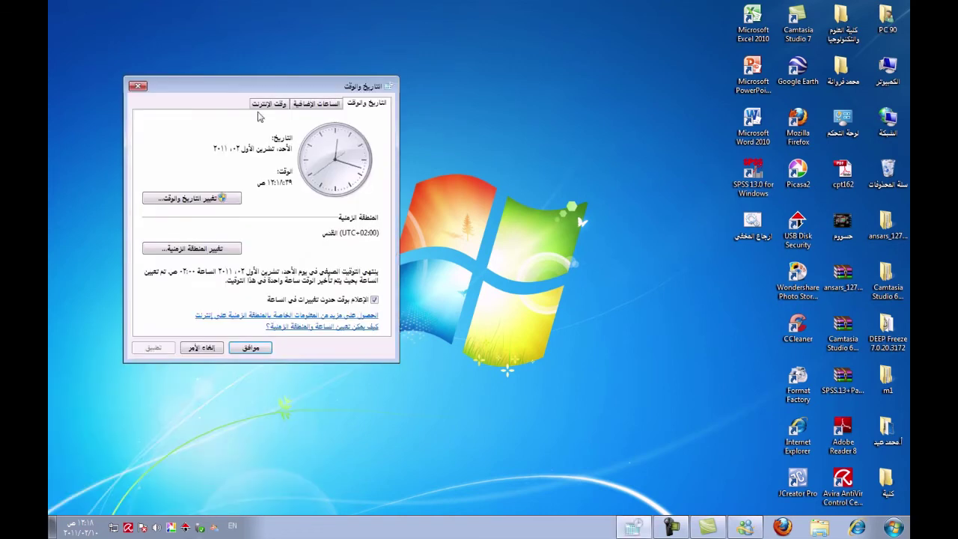
{"action": "left_click_drag", "start_coordinate": [256, 89], "coordinate": [367, 113]}
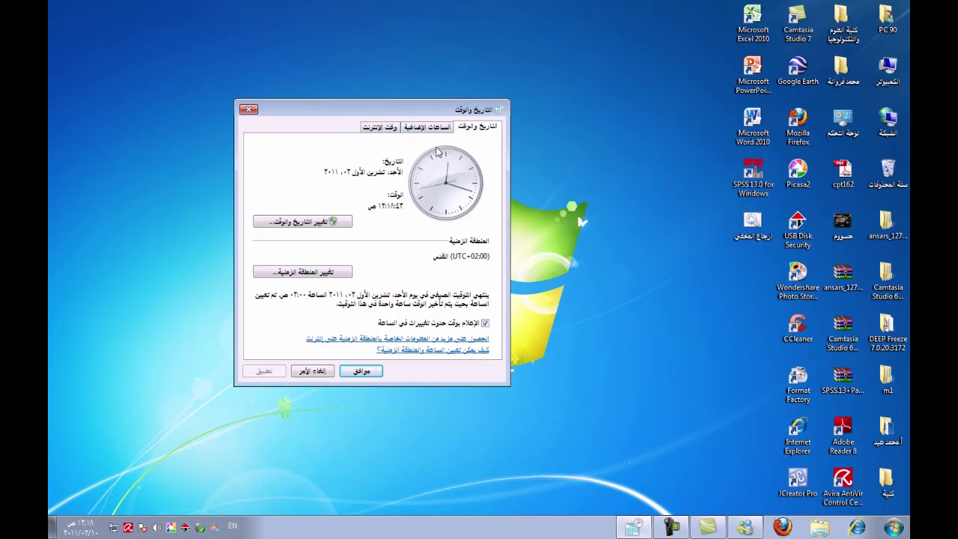
{"action": "left_click", "coordinate": [344, 223]}
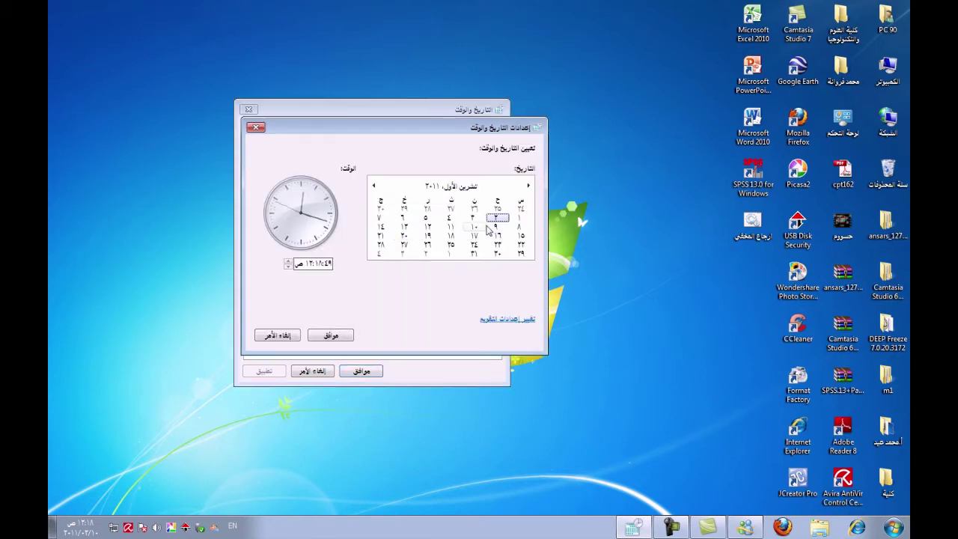
{"action": "left_click", "coordinate": [474, 218]}
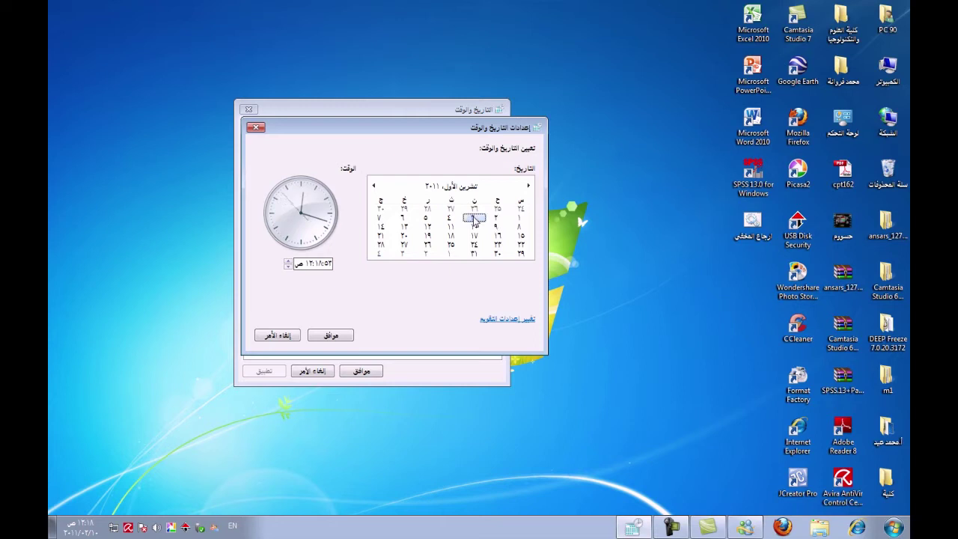
{"action": "left_click", "coordinate": [451, 217]}
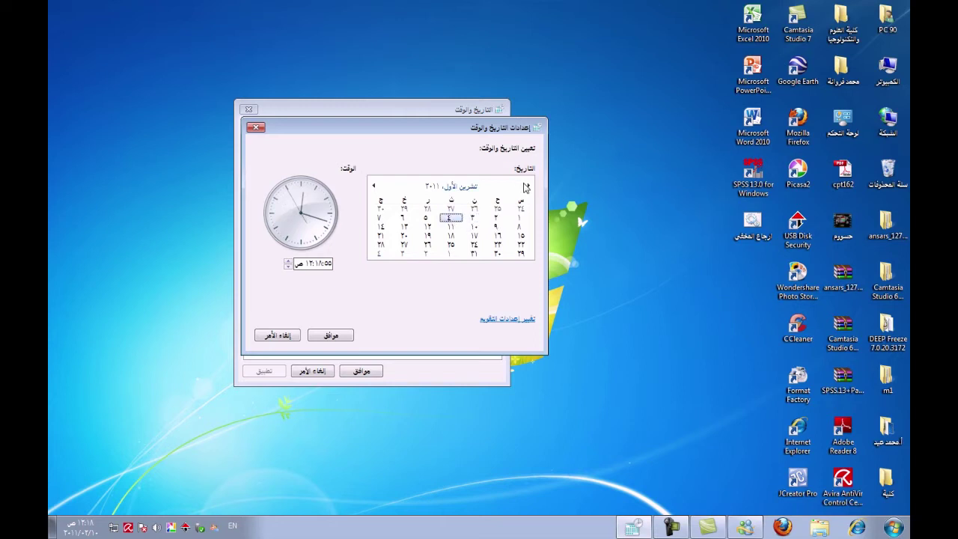
{"action": "left_click", "coordinate": [311, 264]}
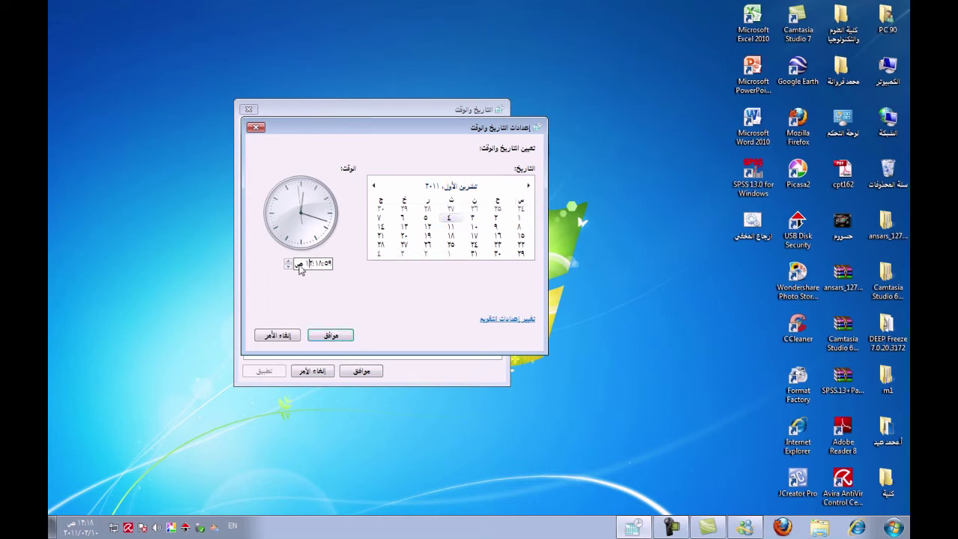
{"action": "left_click", "coordinate": [295, 264]}
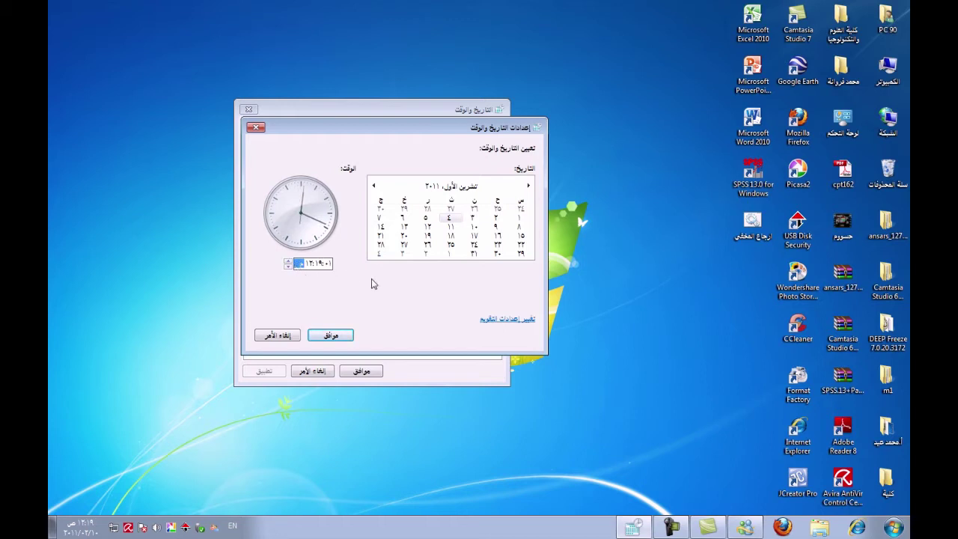
{"action": "left_click", "coordinate": [330, 336]}
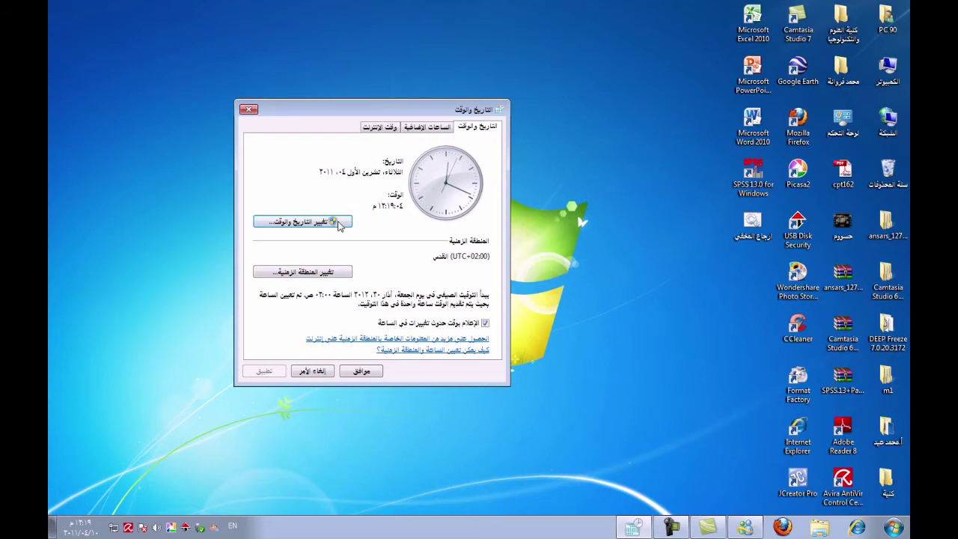
Set the system date to 5 October 2011 and the hour to 02, applying the changes
{"action": "left_click", "coordinate": [337, 222]}
{"action": "left_click", "coordinate": [450, 226]}
{"action": "left_click", "coordinate": [425, 217]}
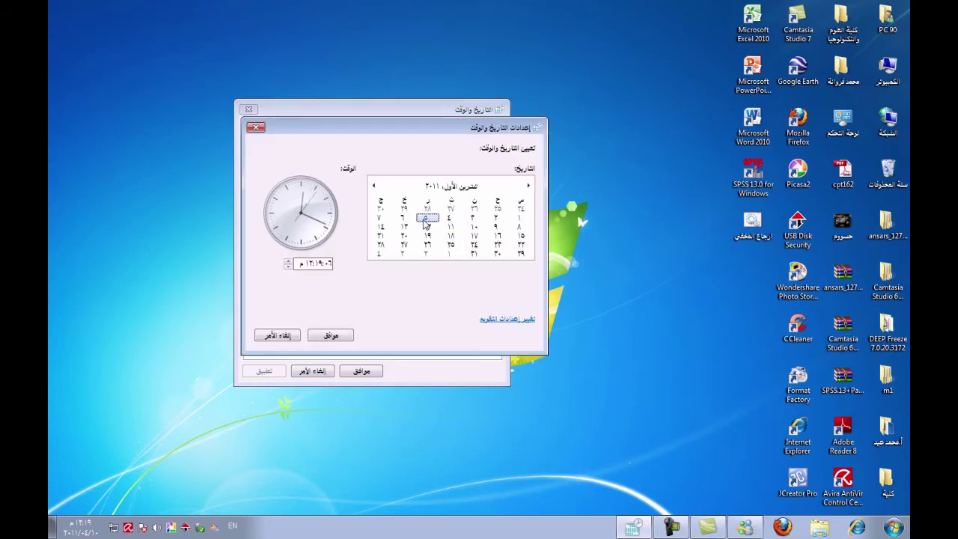
{"action": "left_click", "coordinate": [298, 264]}
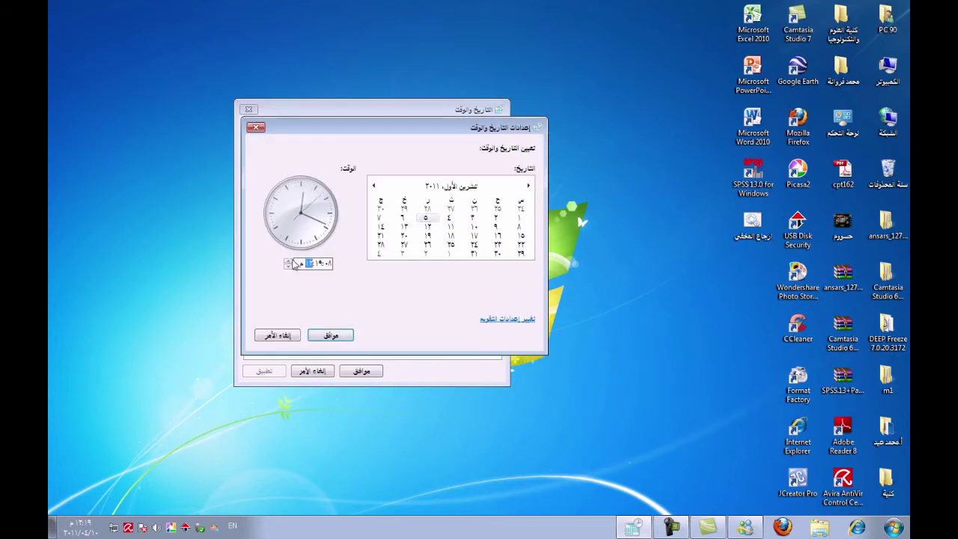
{"action": "left_click", "coordinate": [332, 336]}
{"action": "left_click", "coordinate": [360, 370]}
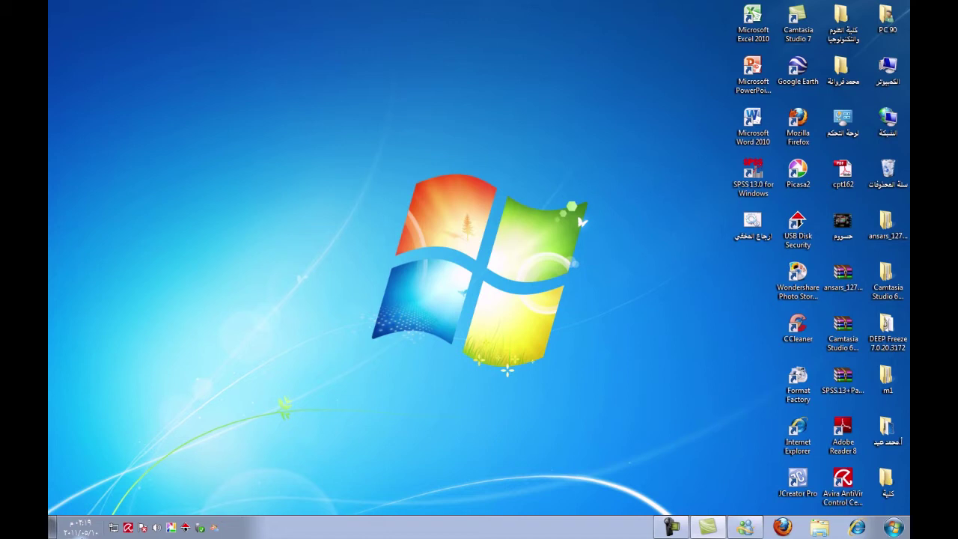
Reopen the date and time settings, choose 4 October 2011 and set the hour to 12 PM
{"action": "left_click", "coordinate": [86, 532]}
{"action": "left_click", "coordinate": [444, 463]}
{"action": "left_click", "coordinate": [86, 531]}
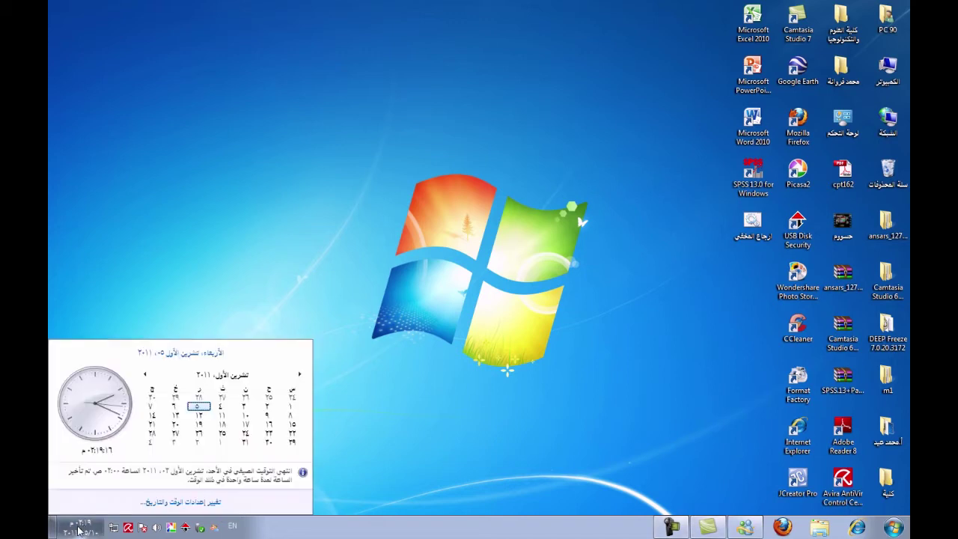
{"action": "left_click", "coordinate": [174, 502]}
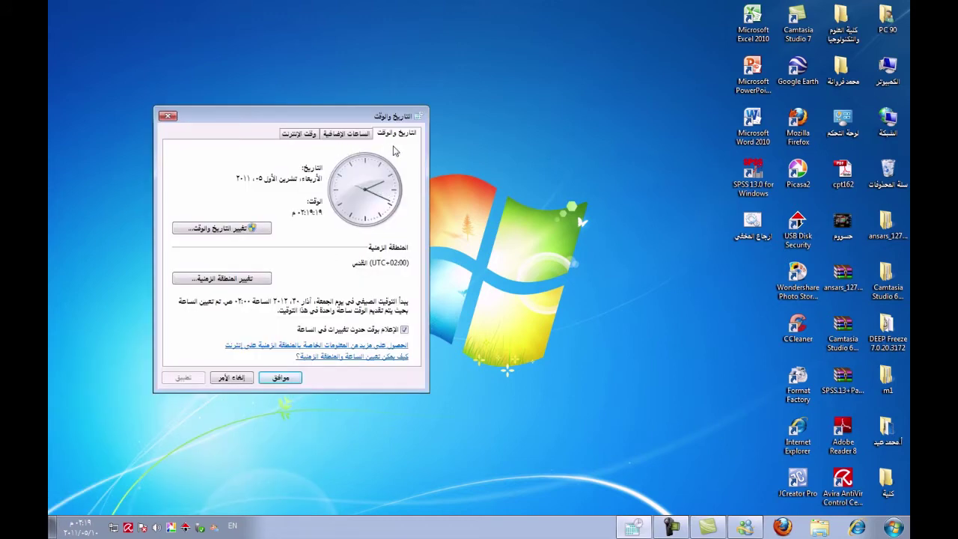
{"action": "left_click", "coordinate": [237, 230]}
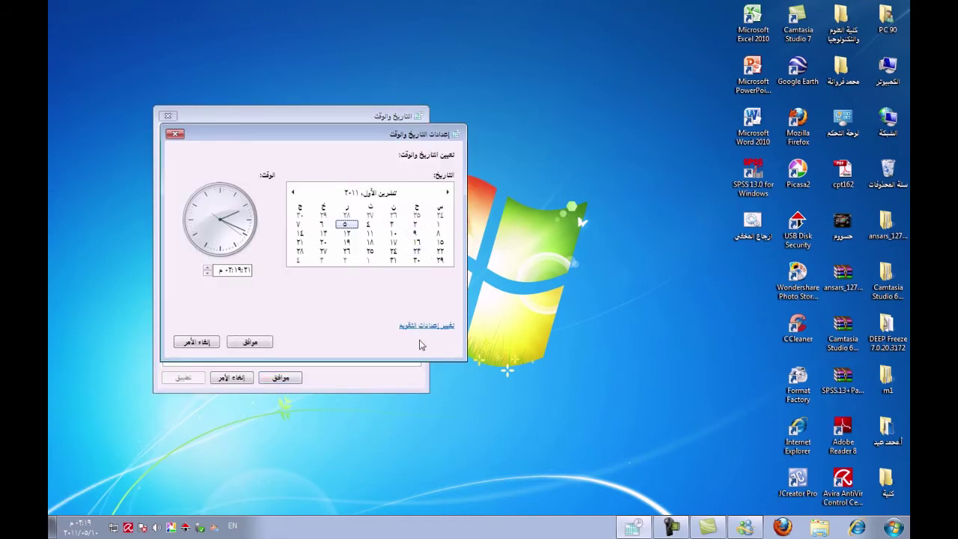
{"action": "left_click", "coordinate": [369, 225]}
{"action": "left_click", "coordinate": [230, 269]}
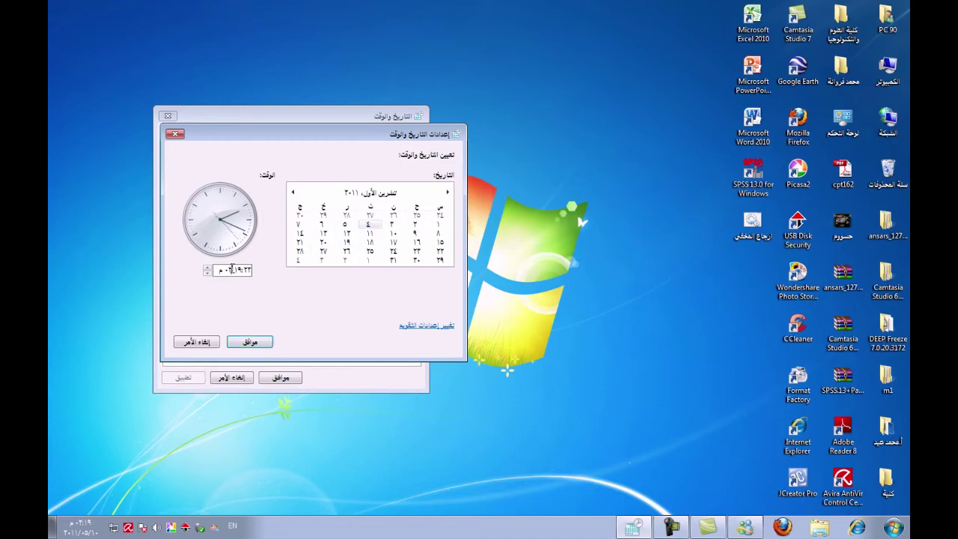
{"action": "left_click", "coordinate": [208, 273]}
Open the calendar settings from the date and time dialog and examine the short and long date formats
{"action": "left_click", "coordinate": [447, 331]}
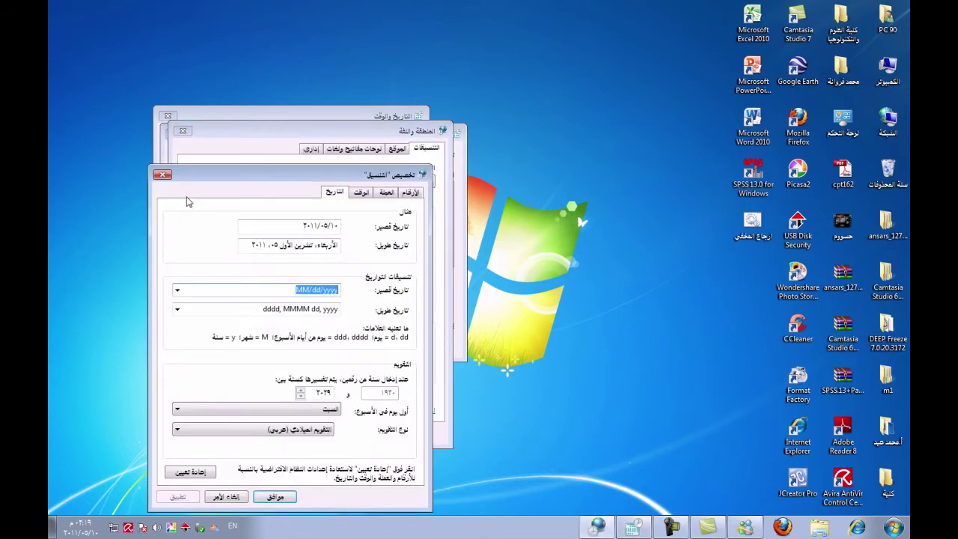
{"action": "left_click", "coordinate": [162, 176]}
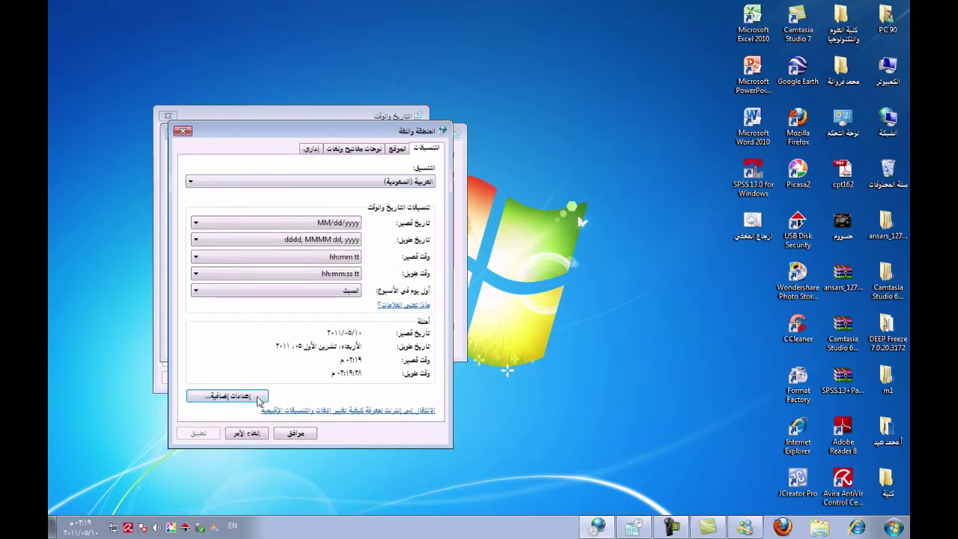
{"action": "left_click", "coordinate": [293, 434]}
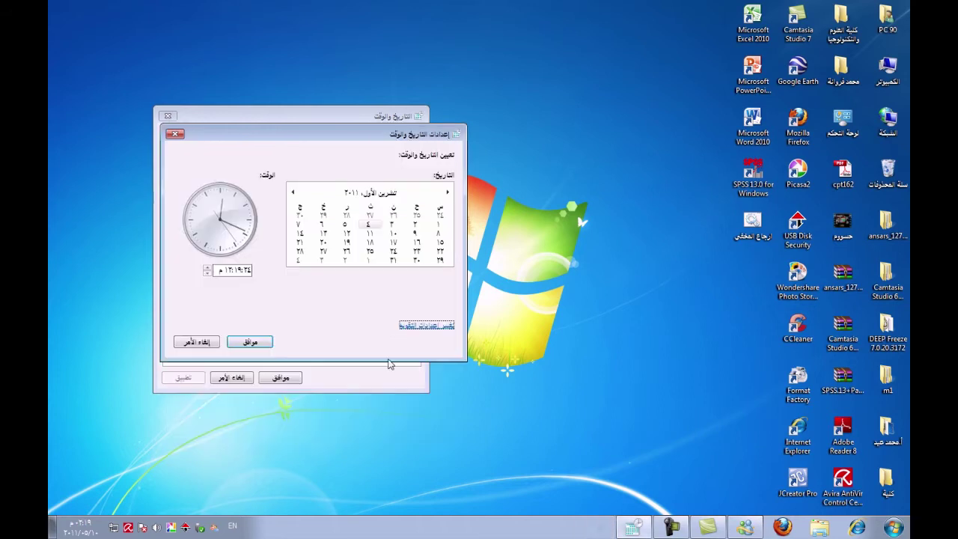
{"action": "left_click", "coordinate": [431, 326]}
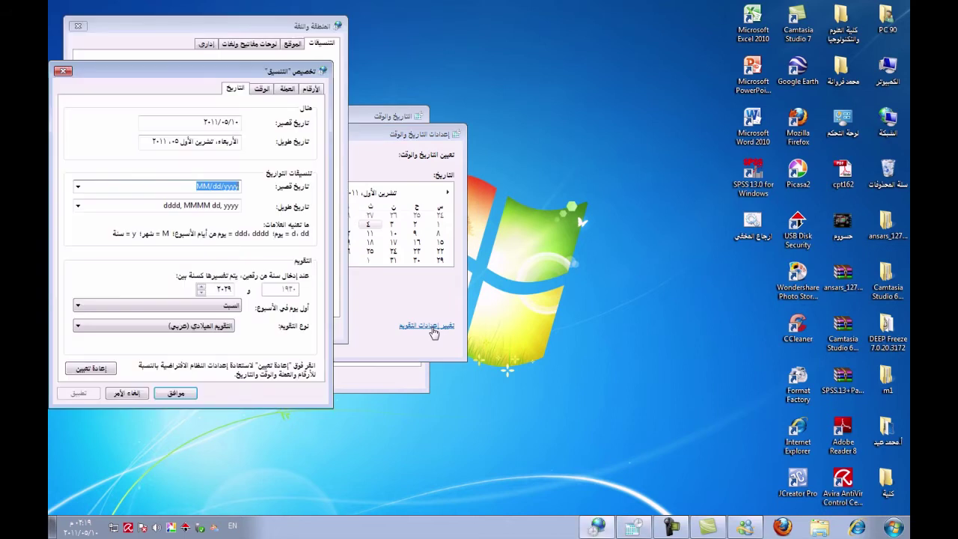
{"action": "left_click_drag", "start_coordinate": [262, 71], "coordinate": [459, 60]}
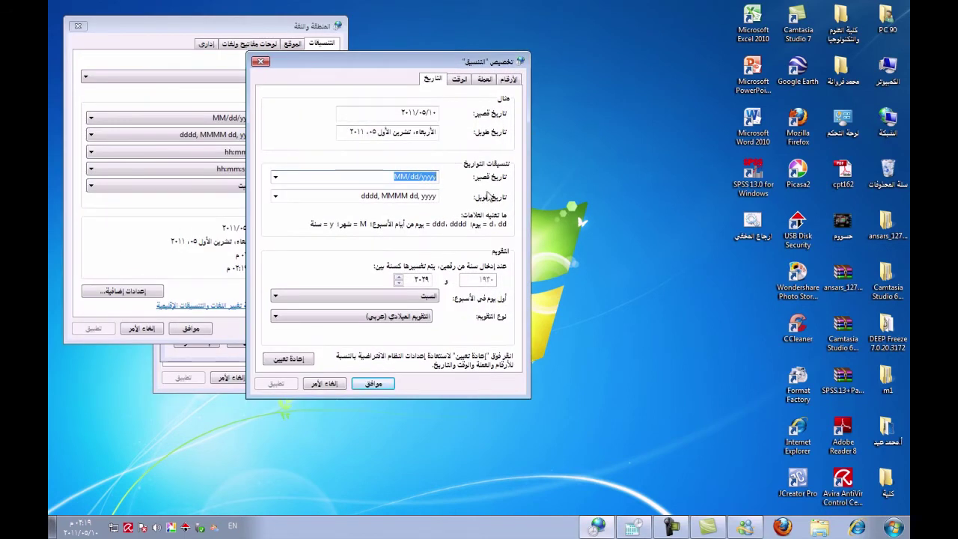
{"action": "left_click", "coordinate": [398, 179]}
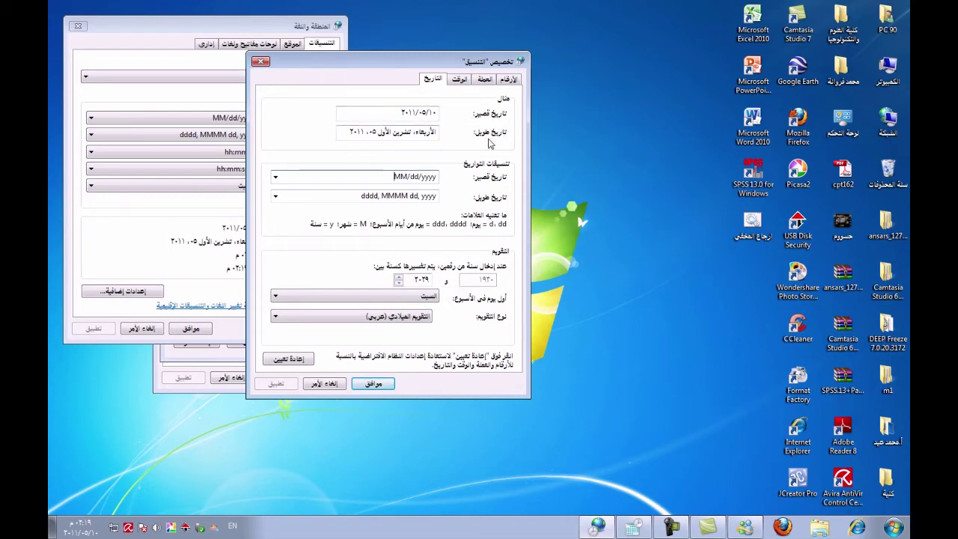
Review the short time format choices and the currency symbol choices in the format customization dialog
{"action": "left_click", "coordinate": [460, 80]}
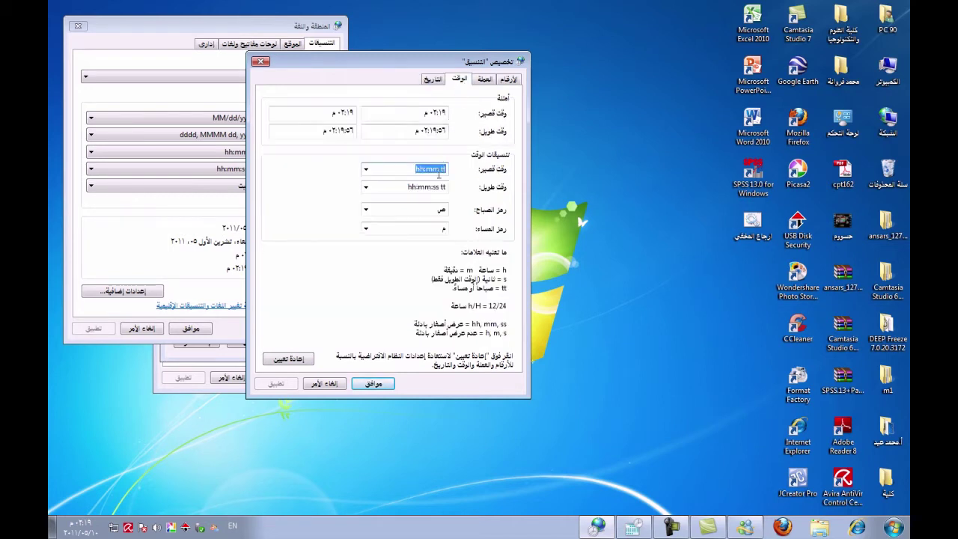
{"action": "left_click", "coordinate": [366, 170]}
{"action": "left_click", "coordinate": [366, 171]}
{"action": "left_click", "coordinate": [485, 81]}
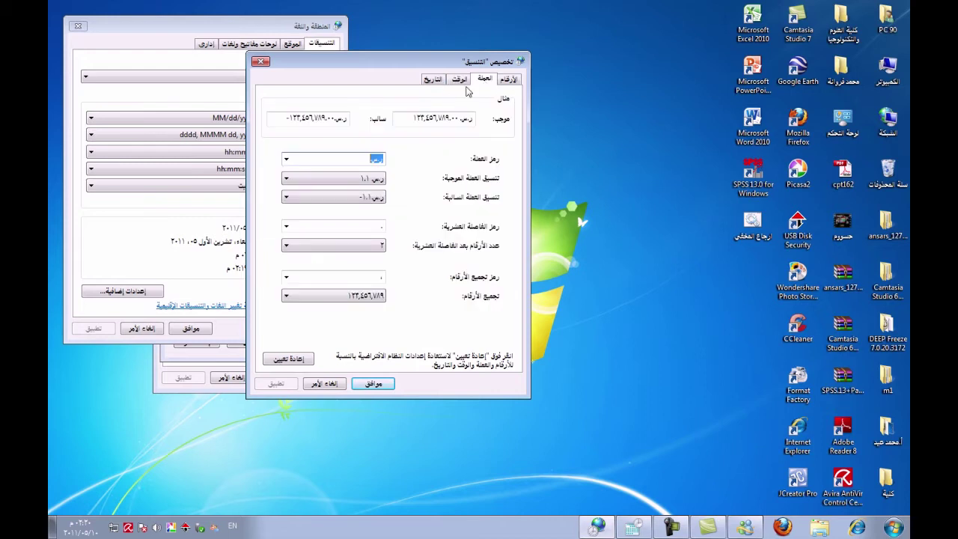
{"action": "left_click", "coordinate": [286, 160]}
{"action": "left_click", "coordinate": [286, 160]}
{"action": "left_click", "coordinate": [286, 160]}
{"action": "left_click", "coordinate": [286, 159]}
Review the number format choices for the decimal symbol and the number of digits after the decimal
{"action": "left_click", "coordinate": [508, 81]}
{"action": "left_click", "coordinate": [286, 160]}
{"action": "left_click", "coordinate": [285, 159]}
{"action": "left_click", "coordinate": [288, 178]}
{"action": "left_click", "coordinate": [287, 178]}
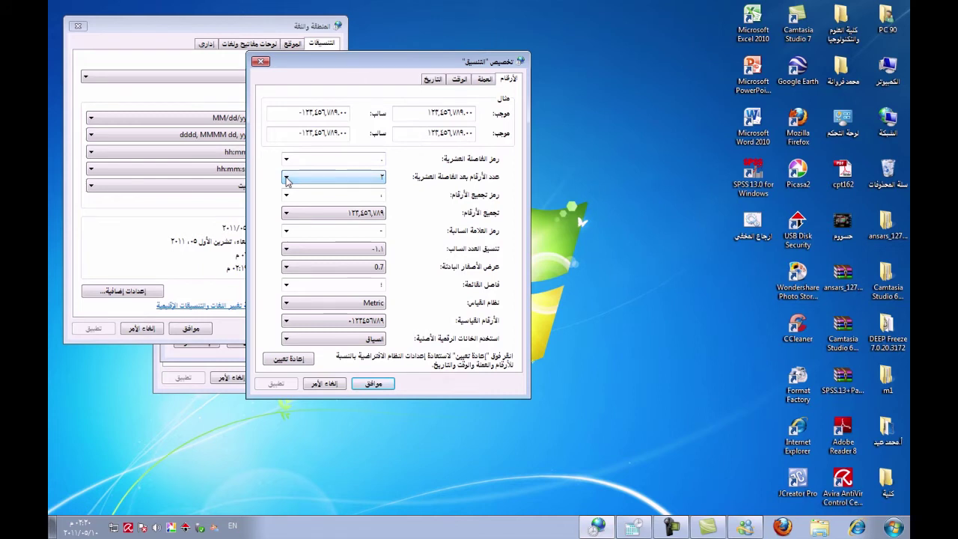
Examine the available choices for the number of digits after the decimal point
{"action": "left_click", "coordinate": [287, 182]}
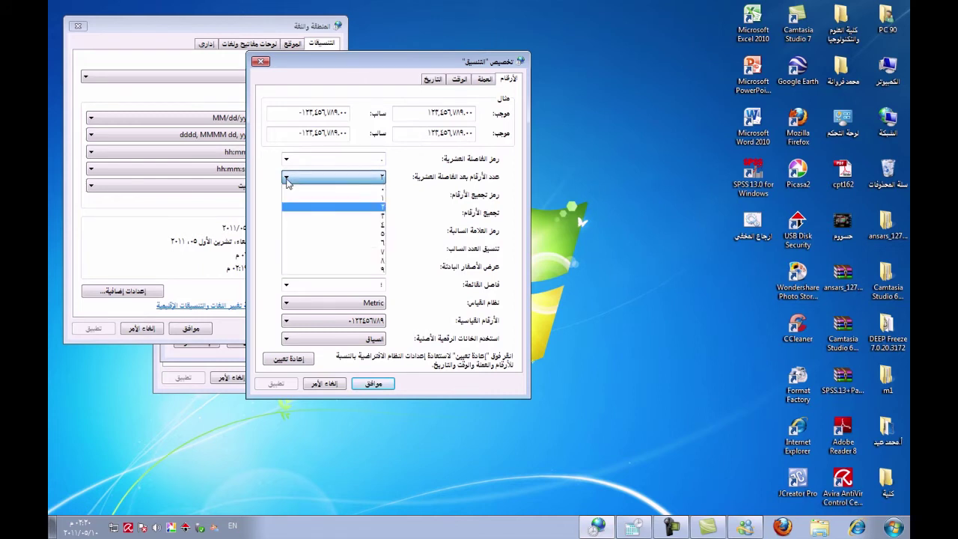
{"action": "left_click", "coordinate": [288, 182]}
{"action": "left_click", "coordinate": [287, 182]}
{"action": "left_click", "coordinate": [287, 181]}
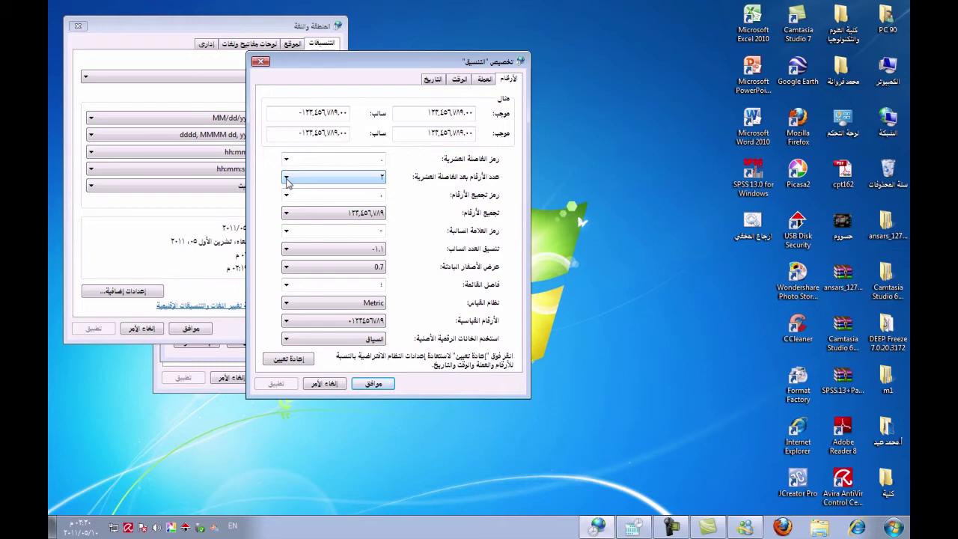
{"action": "left_click", "coordinate": [287, 181]}
{"action": "left_click", "coordinate": [288, 181]}
Accept the format customization and region settings, and confirm the new date and time
{"action": "left_click", "coordinate": [372, 382]}
{"action": "left_click", "coordinate": [199, 329]}
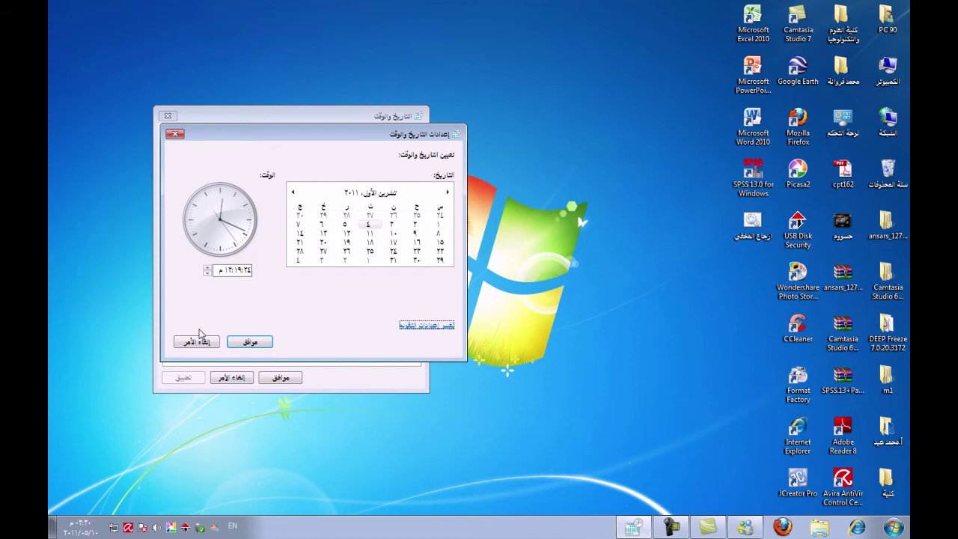
{"action": "left_click", "coordinate": [252, 345]}
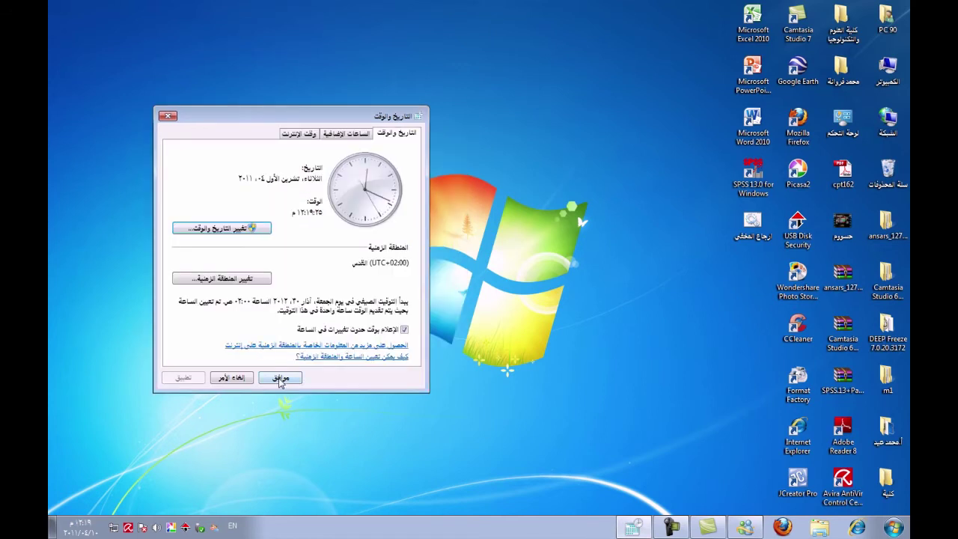
Set the time zone to (UTC+02:00) Cairo
{"action": "left_click", "coordinate": [260, 280]}
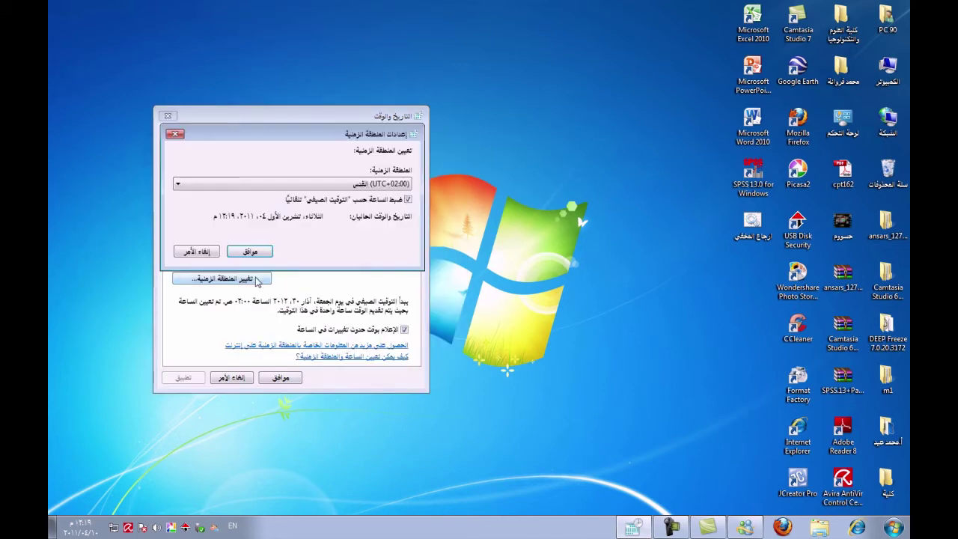
{"action": "left_click", "coordinate": [284, 185]}
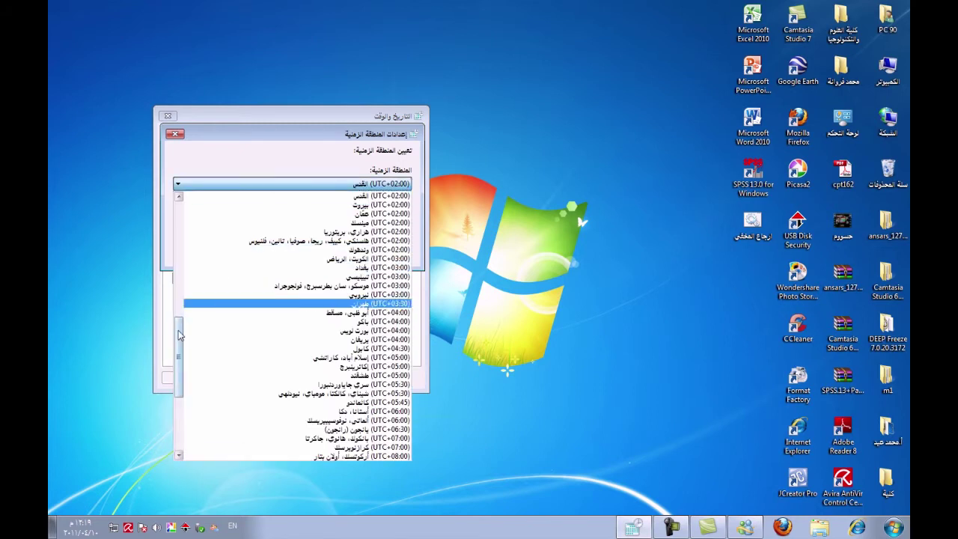
{"action": "left_click_drag", "start_coordinate": [179, 334], "coordinate": [177, 319]}
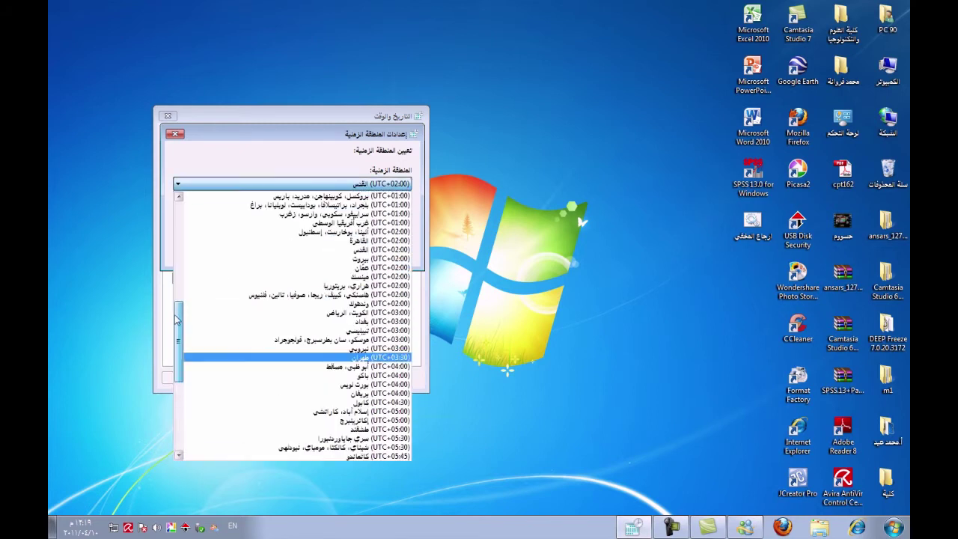
{"action": "left_click", "coordinate": [344, 246]}
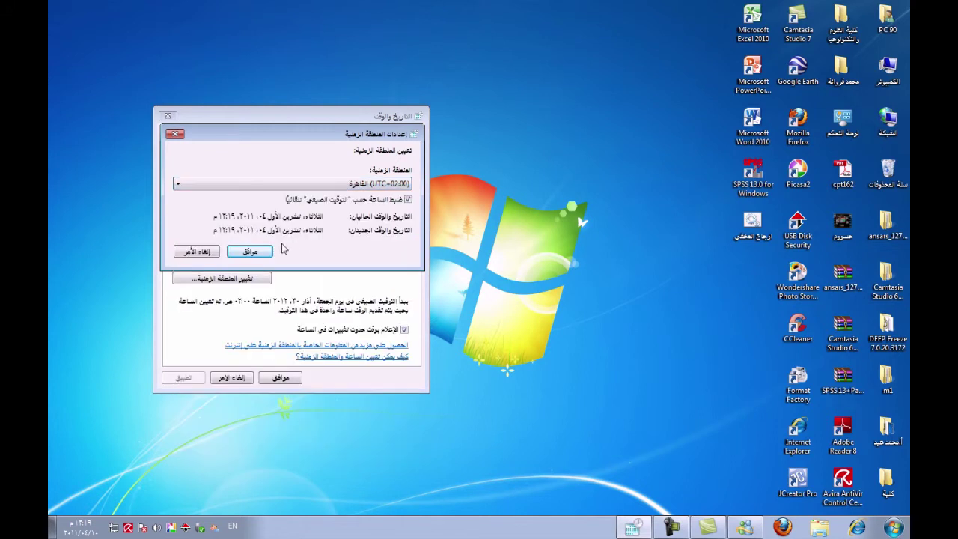
{"action": "left_click", "coordinate": [262, 253]}
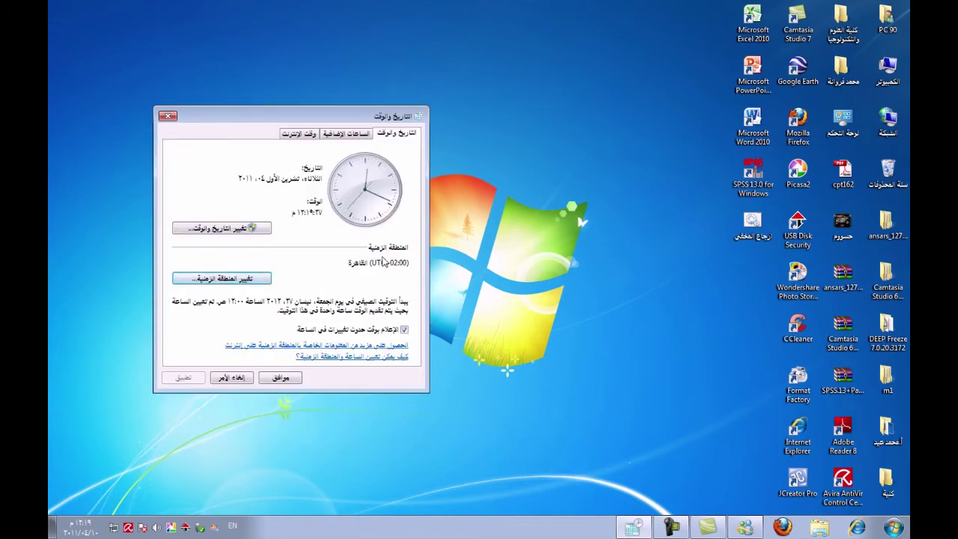
Set the time zone back to (UTC+02:00) Jerusalem and accept the date and time dialog
{"action": "left_click", "coordinate": [262, 280]}
{"action": "left_click", "coordinate": [331, 184]}
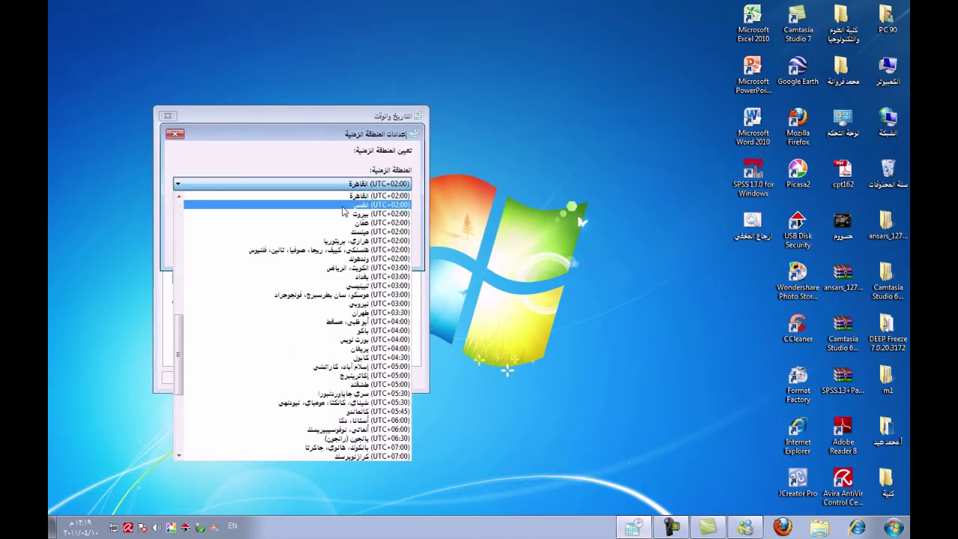
{"action": "left_click", "coordinate": [329, 192]}
{"action": "left_click", "coordinate": [250, 251]}
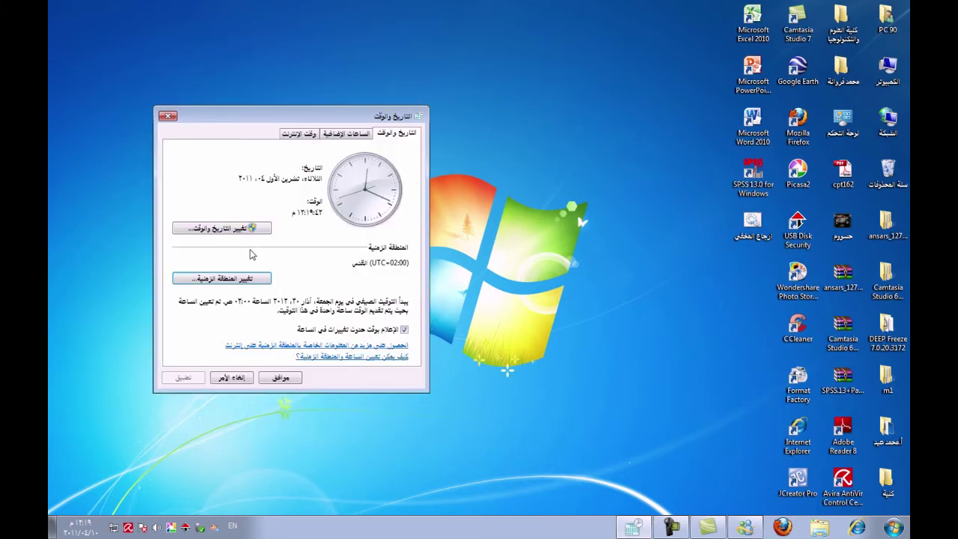
{"action": "left_click", "coordinate": [281, 378]}
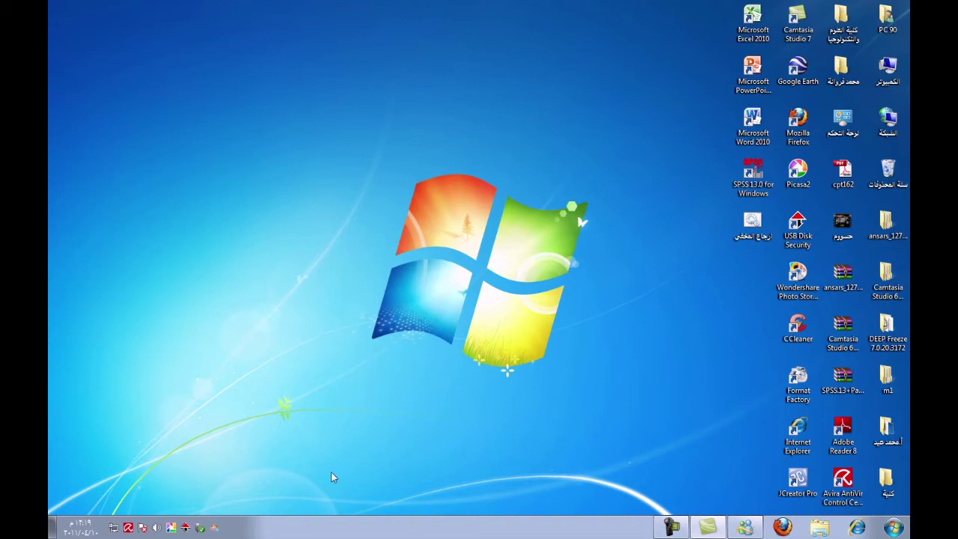
Examine the taskbar's context commands, including the toolbars and window arrangement options
{"action": "right_click", "coordinate": [433, 531]}
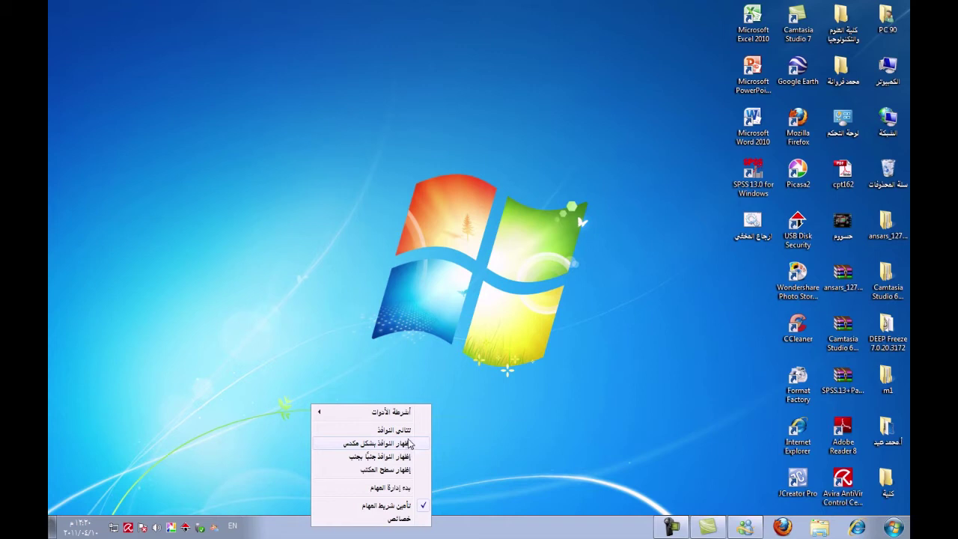
{"action": "mouse_move", "coordinate": [409, 422]}
{"action": "left_click", "coordinate": [471, 531]}
Unlock the taskbar and lock it again after trying to move the divider beside the language indicator
{"action": "right_click", "coordinate": [518, 536]}
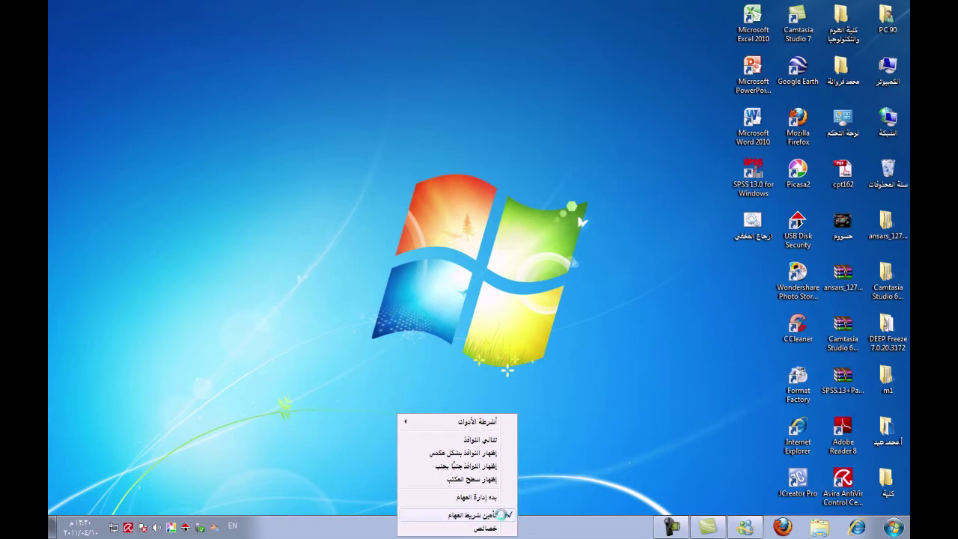
{"action": "left_click", "coordinate": [504, 516]}
{"action": "right_click", "coordinate": [530, 525]}
{"action": "left_click", "coordinate": [509, 504]}
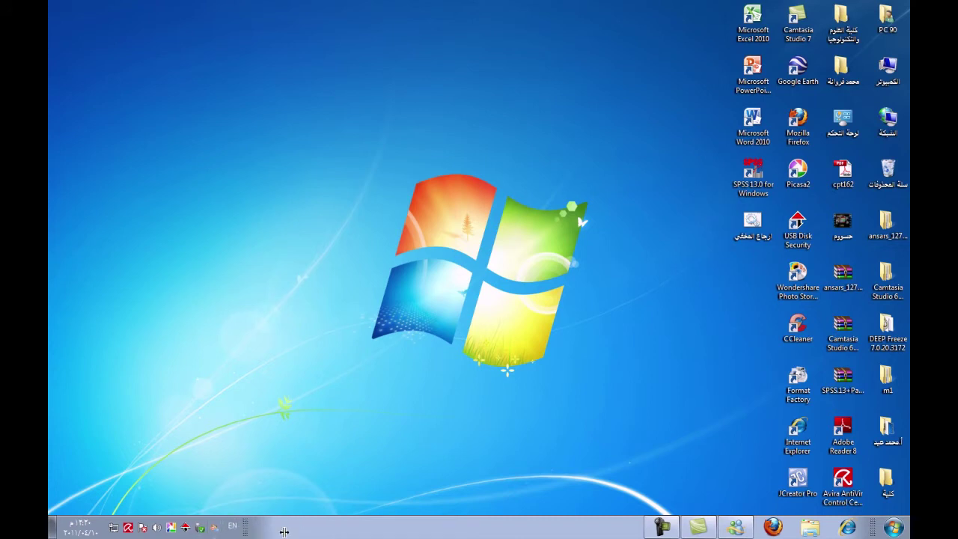
{"action": "left_click_drag", "start_coordinate": [246, 527], "coordinate": [288, 530]}
{"action": "right_click", "coordinate": [298, 535]}
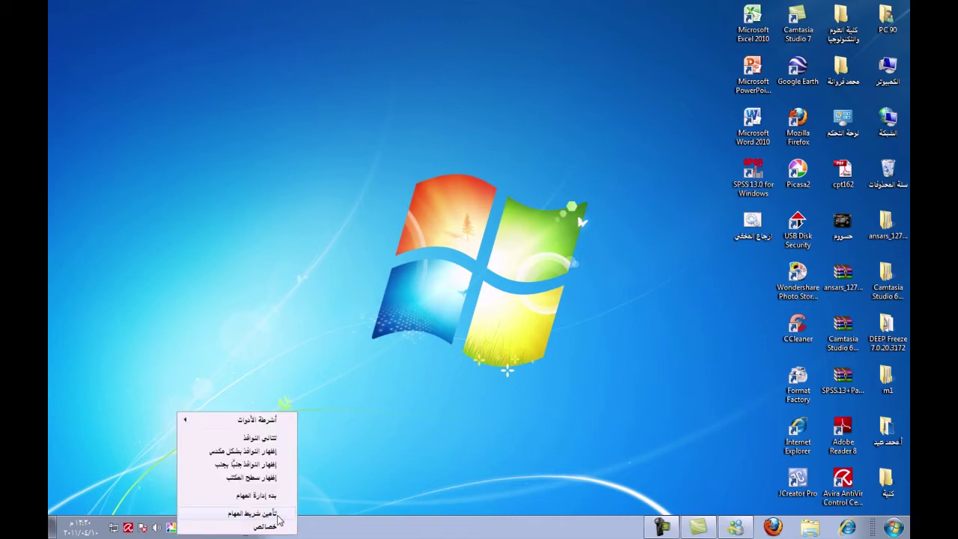
{"action": "left_click", "coordinate": [280, 516]}
Open the taskbar properties, apply auto-hide to try it out, and turn it off again
{"action": "right_click", "coordinate": [367, 534]}
{"action": "left_click", "coordinate": [355, 533]}
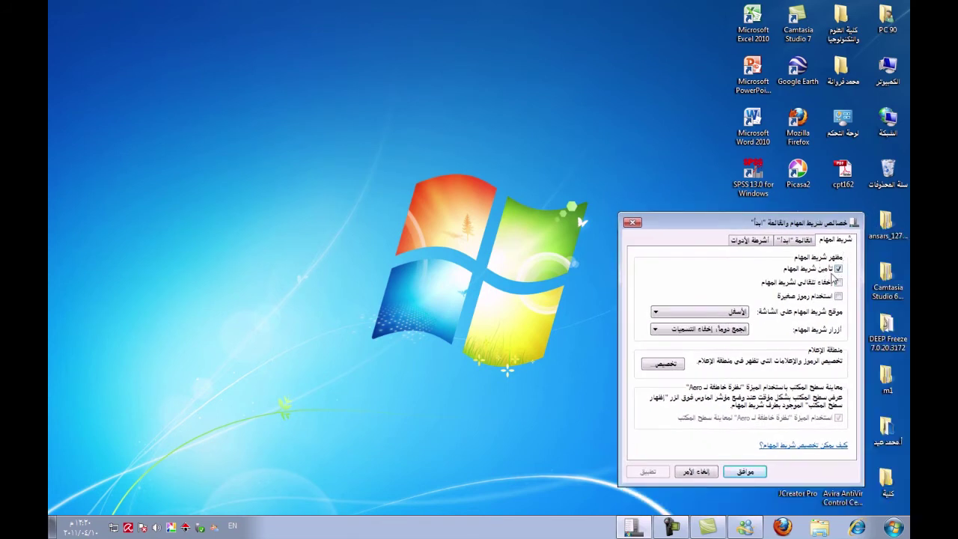
{"action": "left_click", "coordinate": [837, 283]}
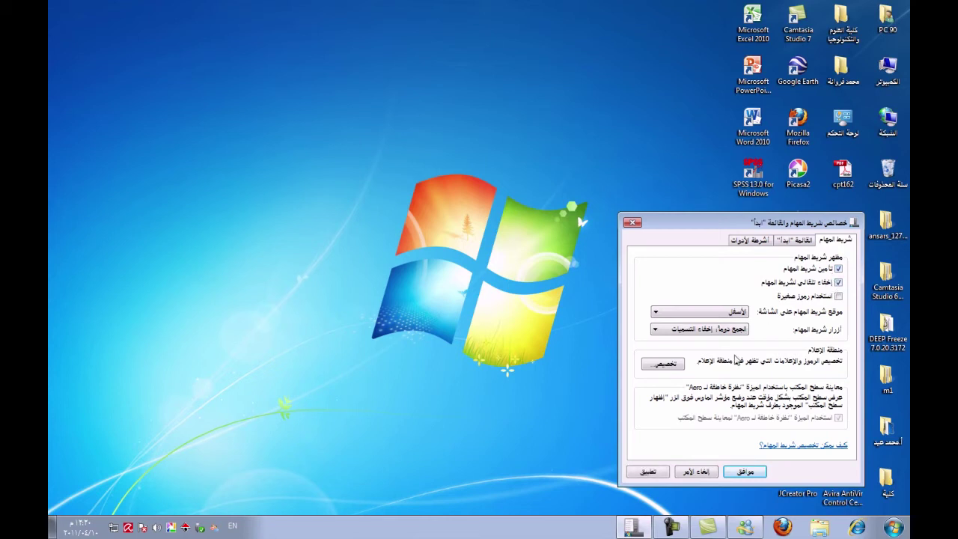
{"action": "left_click", "coordinate": [648, 472]}
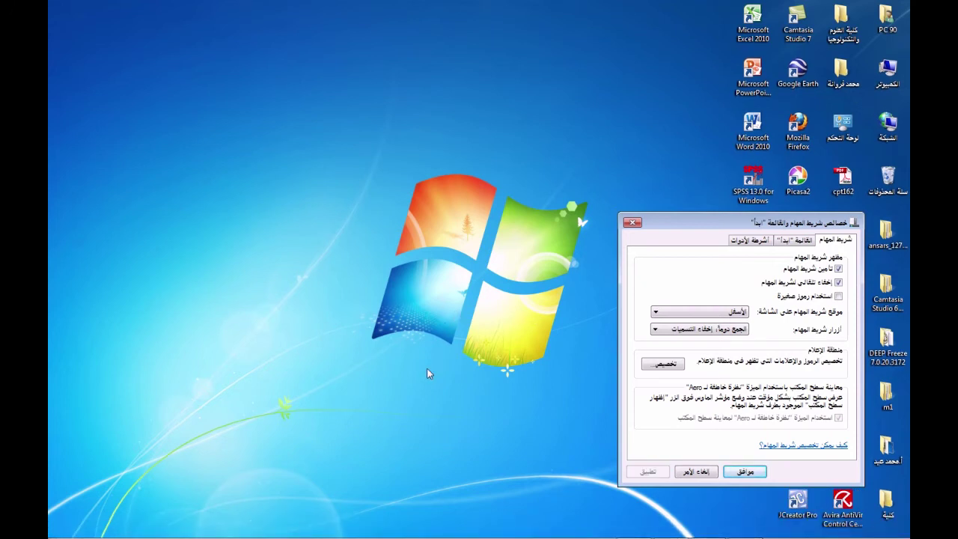
{"action": "mouse_move", "coordinate": [416, 537]}
{"action": "left_click", "coordinate": [838, 282]}
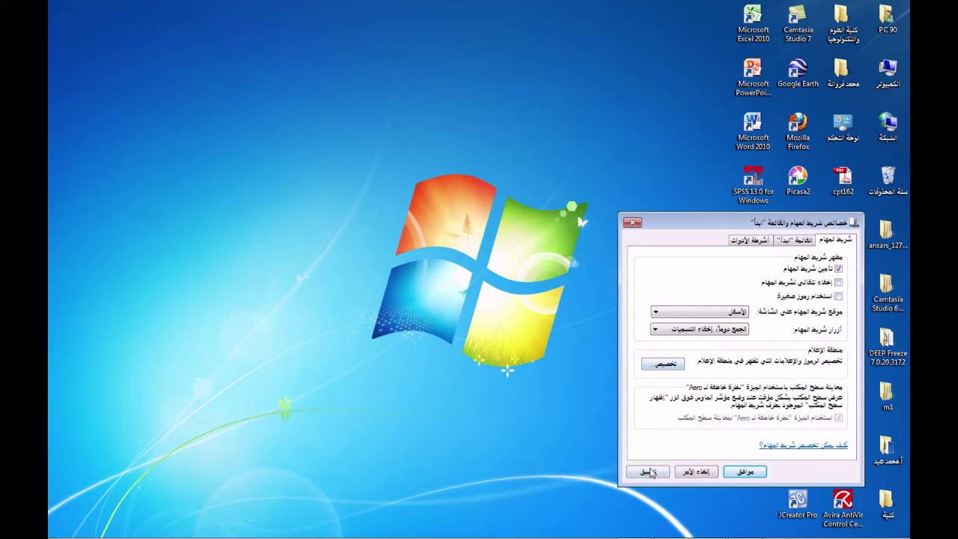
{"action": "left_click", "coordinate": [649, 468]}
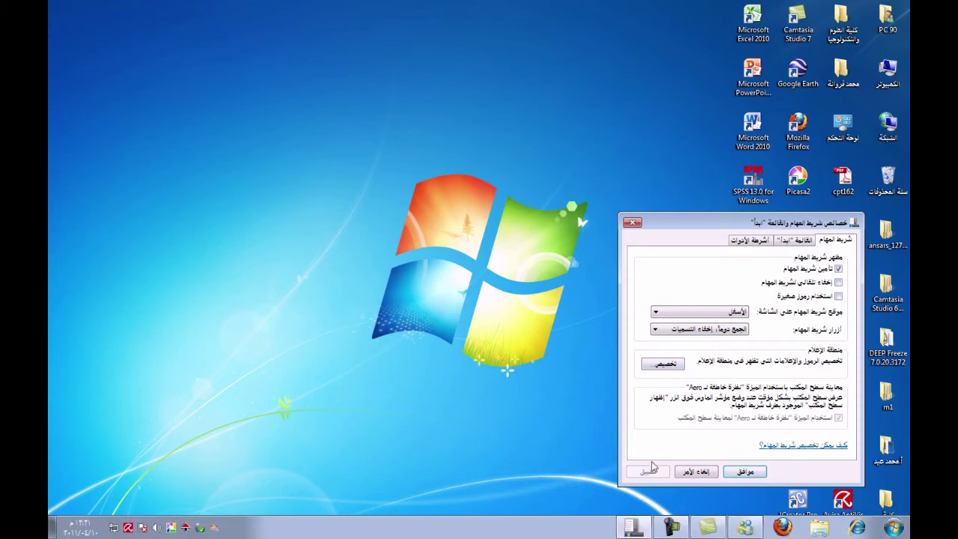
Apply small taskbar icons to preview them, and restore the normal icon size
{"action": "left_click", "coordinate": [838, 297]}
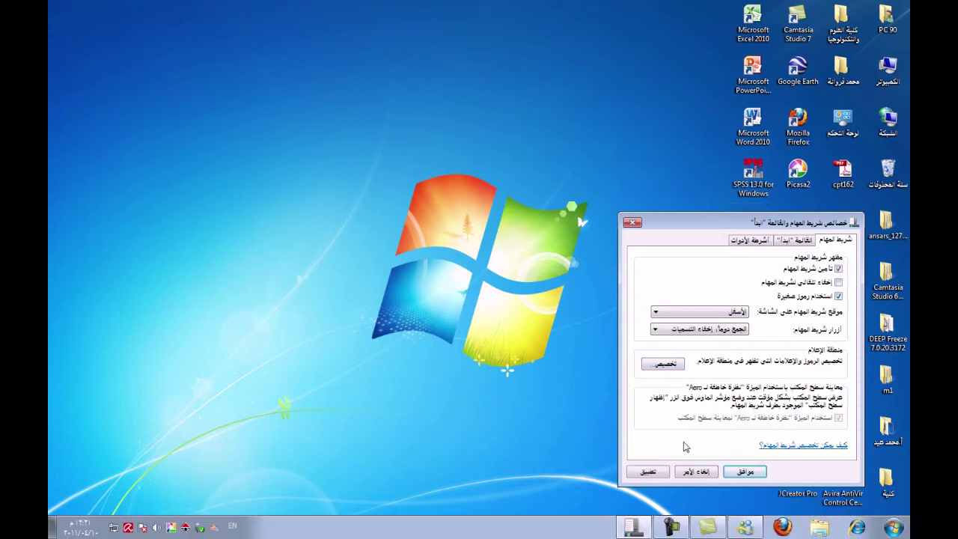
{"action": "left_click", "coordinate": [657, 471]}
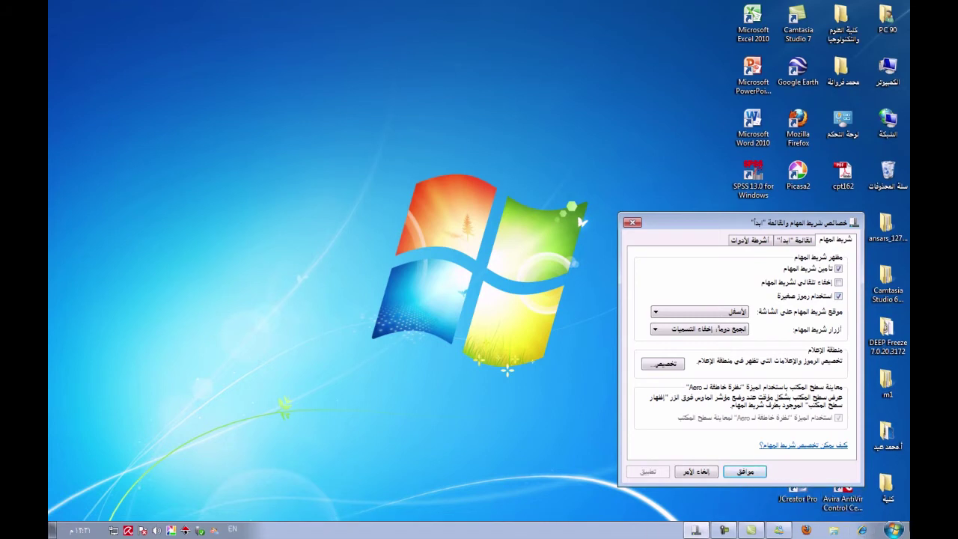
{"action": "left_click", "coordinate": [904, 530]}
{"action": "left_click", "coordinate": [510, 482]}
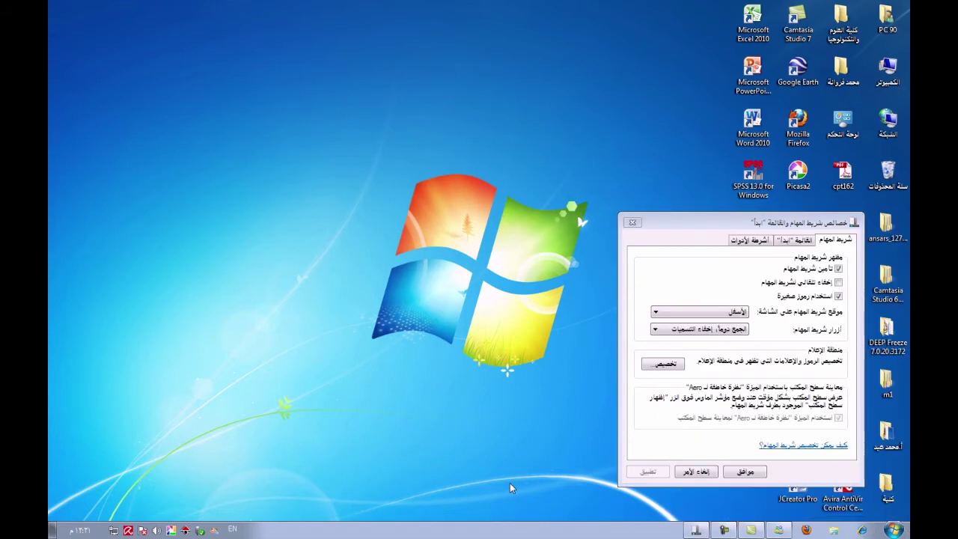
{"action": "left_click", "coordinate": [838, 297]}
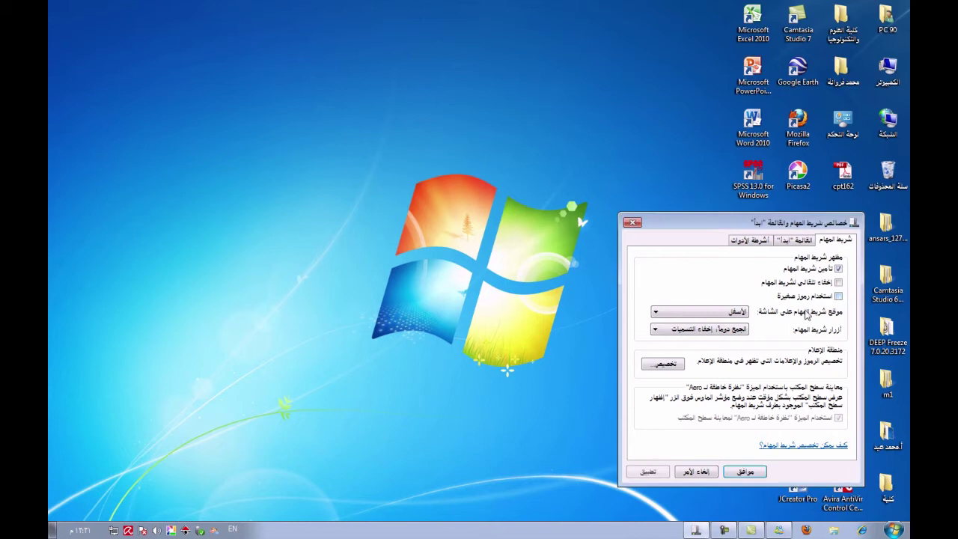
{"action": "left_click", "coordinate": [655, 472]}
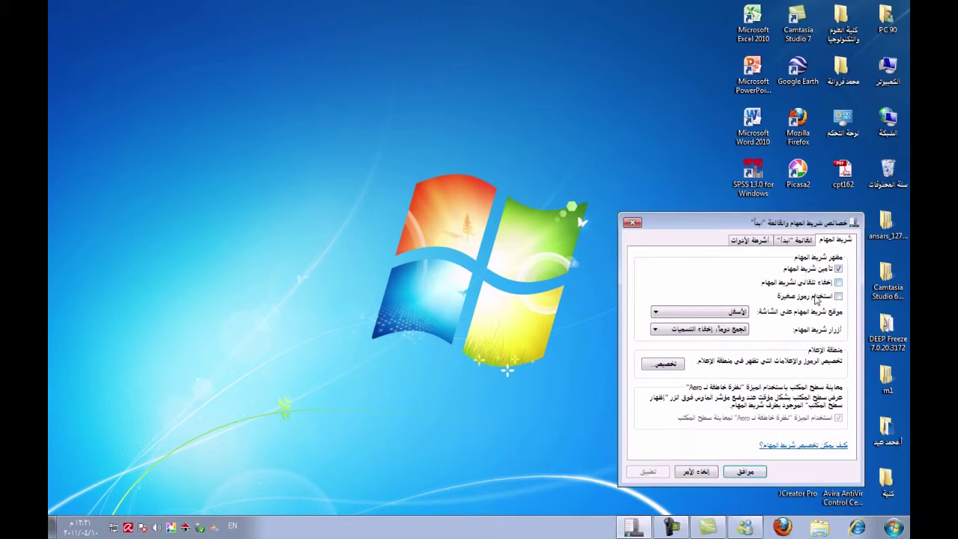
Open the notification area icon customization and disable always showing all icons and notifications on the taskbar
{"action": "left_click", "coordinate": [677, 362]}
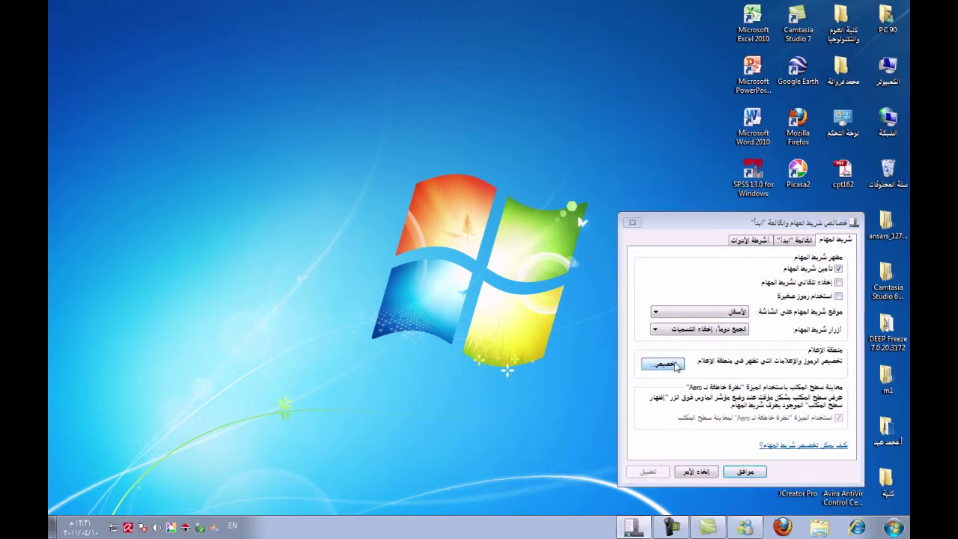
{"action": "left_click", "coordinate": [58, 5]}
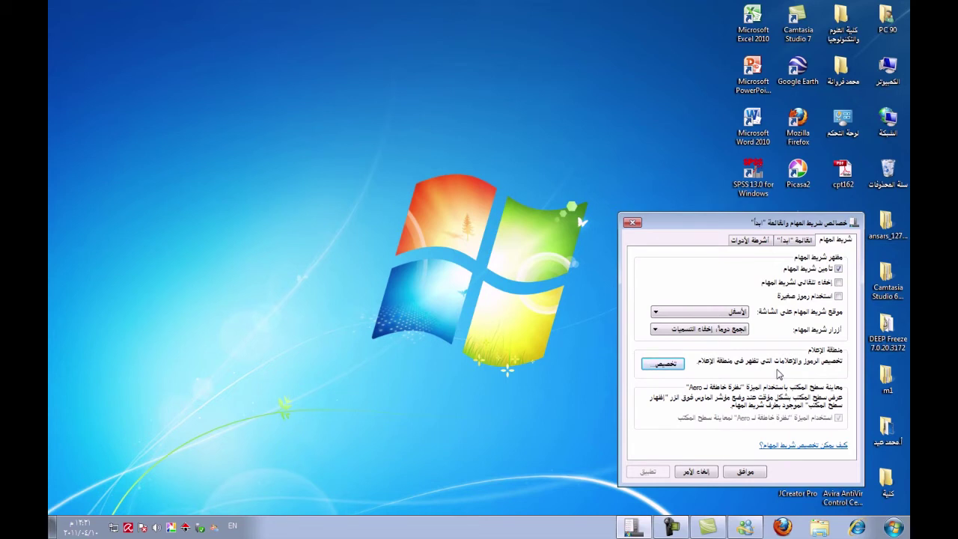
{"action": "left_click", "coordinate": [669, 364]}
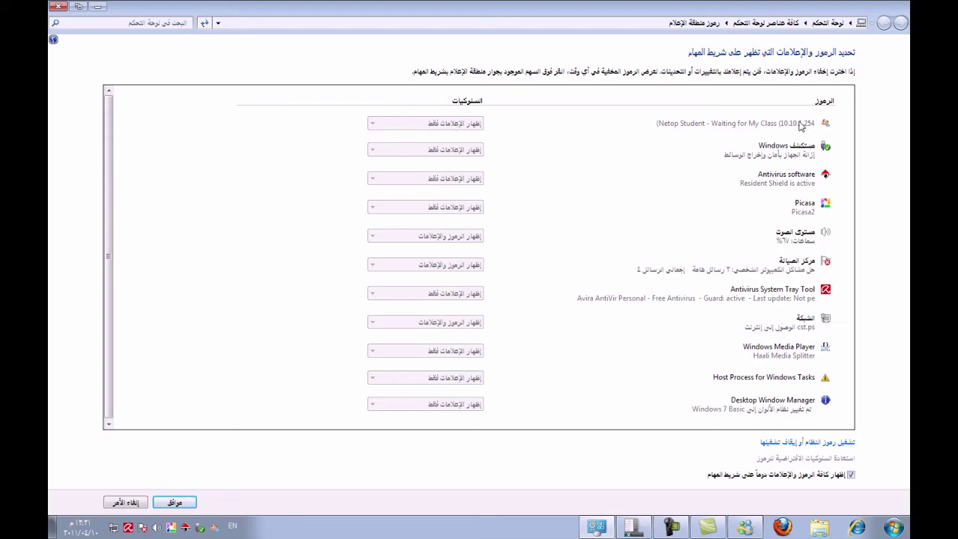
{"action": "left_click", "coordinate": [850, 475]}
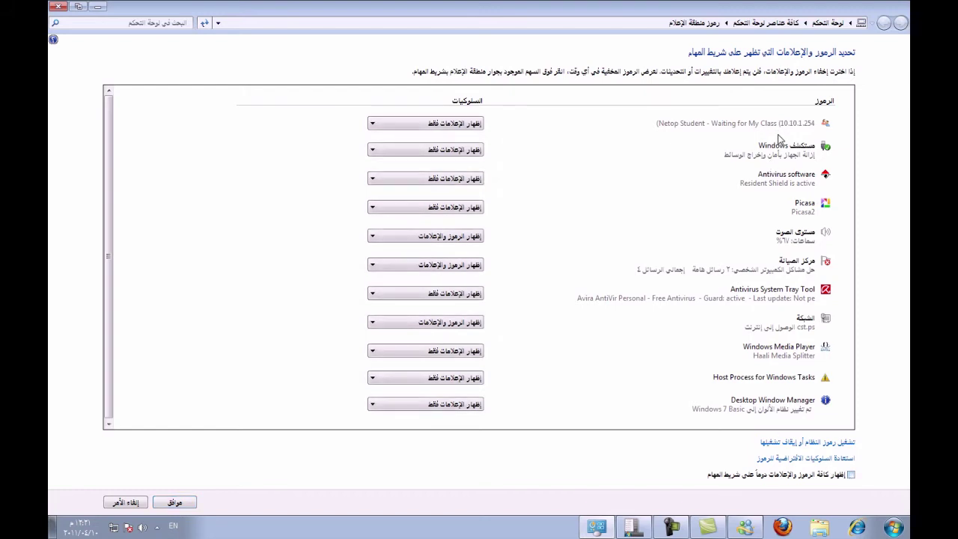
Set Netop Student to hide its icon and notifications, and Windows Explorer to show its icon and notifications
{"action": "left_click", "coordinate": [479, 123]}
{"action": "left_click", "coordinate": [426, 153]}
{"action": "left_click", "coordinate": [473, 126]}
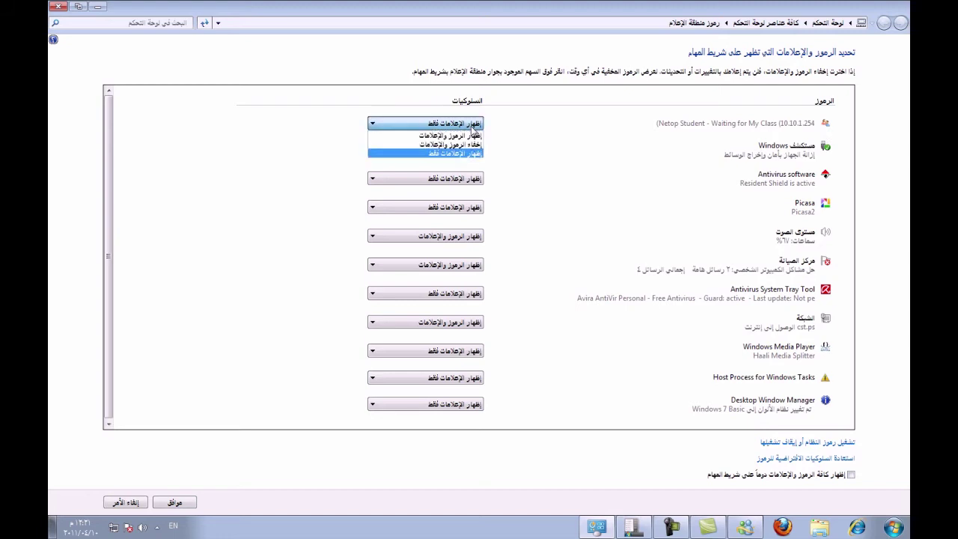
{"action": "left_click", "coordinate": [478, 145]}
{"action": "left_click", "coordinate": [444, 150]}
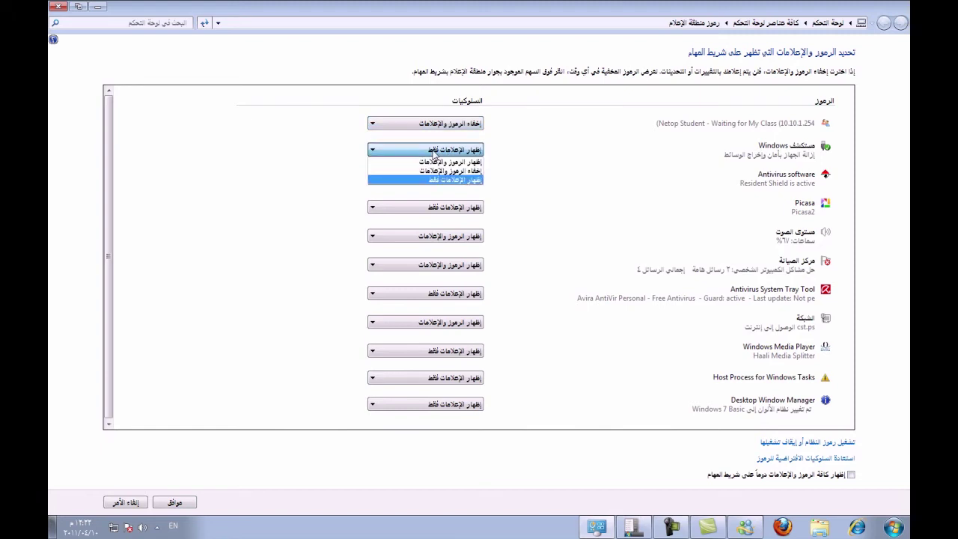
{"action": "left_click", "coordinate": [444, 165]}
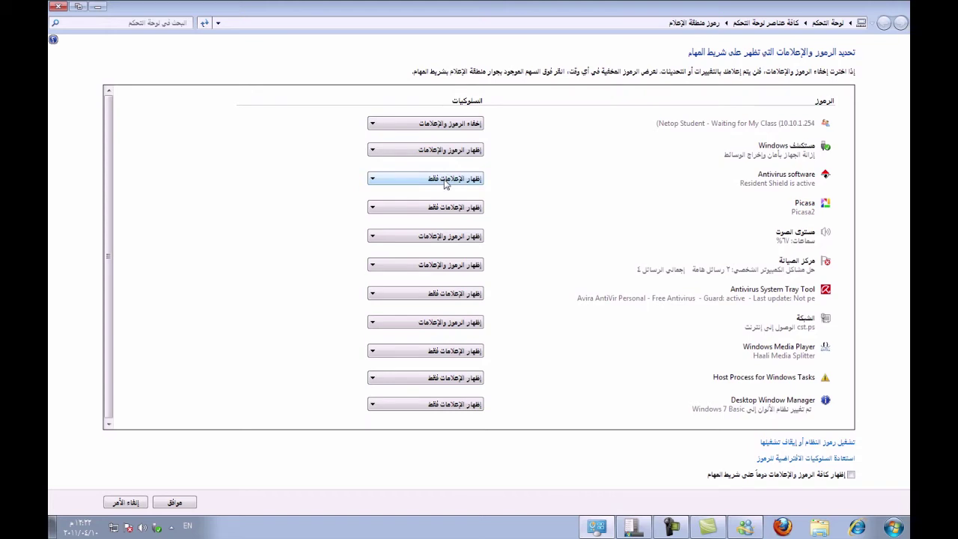
Set Action Center to hide its icon and notifications, and accept the notification area settings
{"action": "left_click", "coordinate": [481, 267]}
{"action": "left_click", "coordinate": [469, 284]}
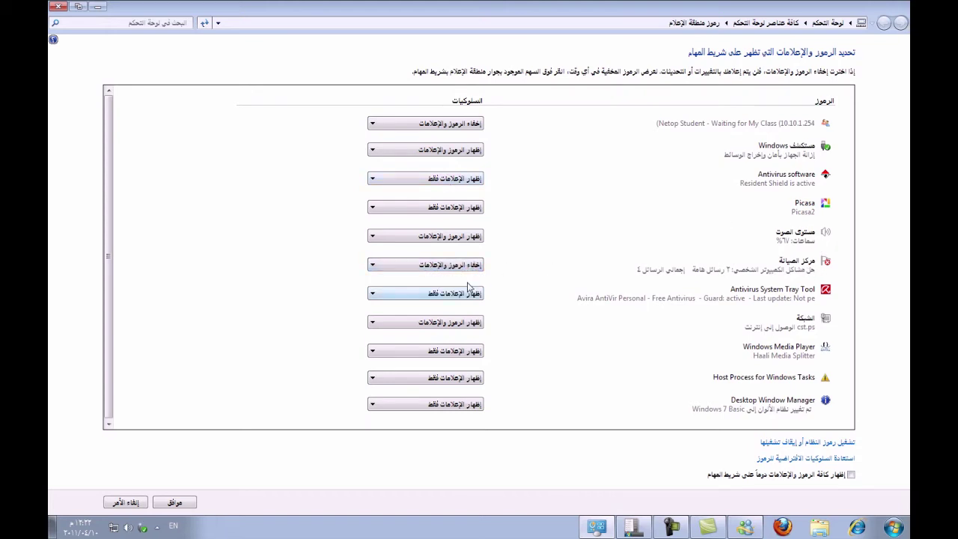
{"action": "left_click", "coordinate": [176, 503]}
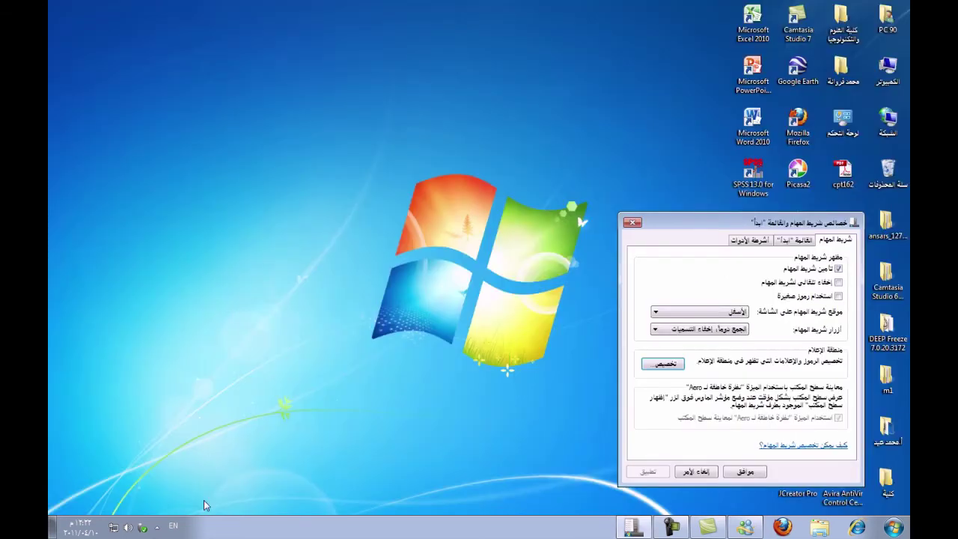
Examine the hidden notification icons in the taskbar's overflow area, expanding and collapsing it several times
{"action": "left_click", "coordinate": [157, 529]}
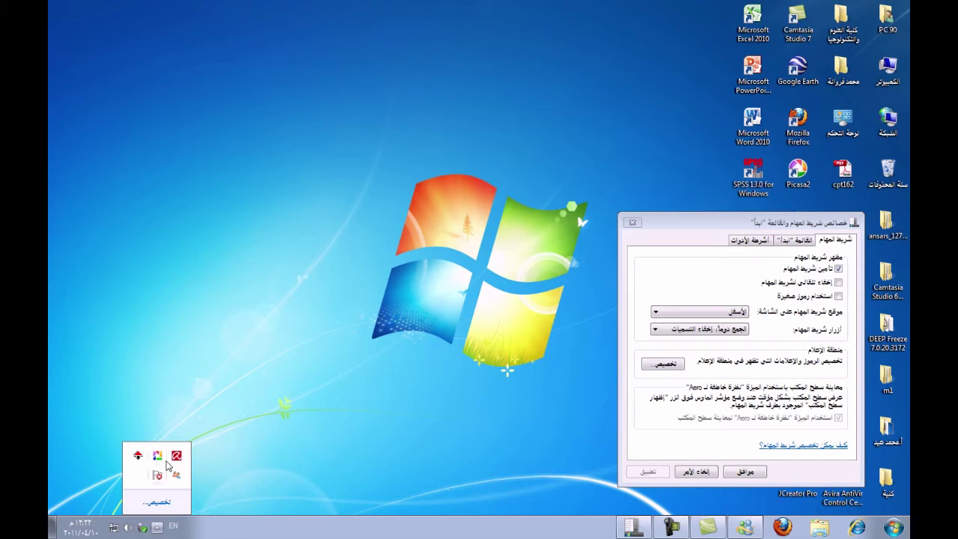
{"action": "left_click", "coordinate": [387, 457]}
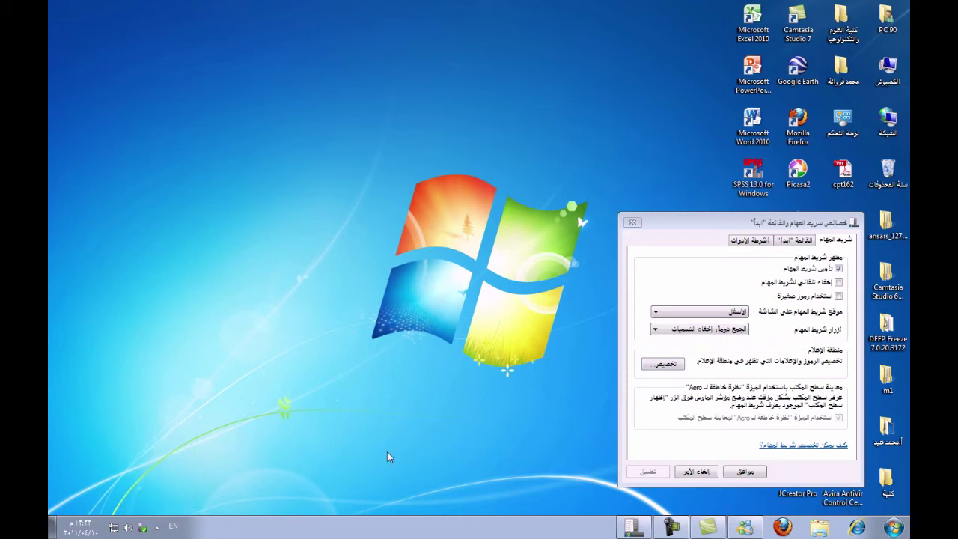
{"action": "left_click", "coordinate": [158, 528]}
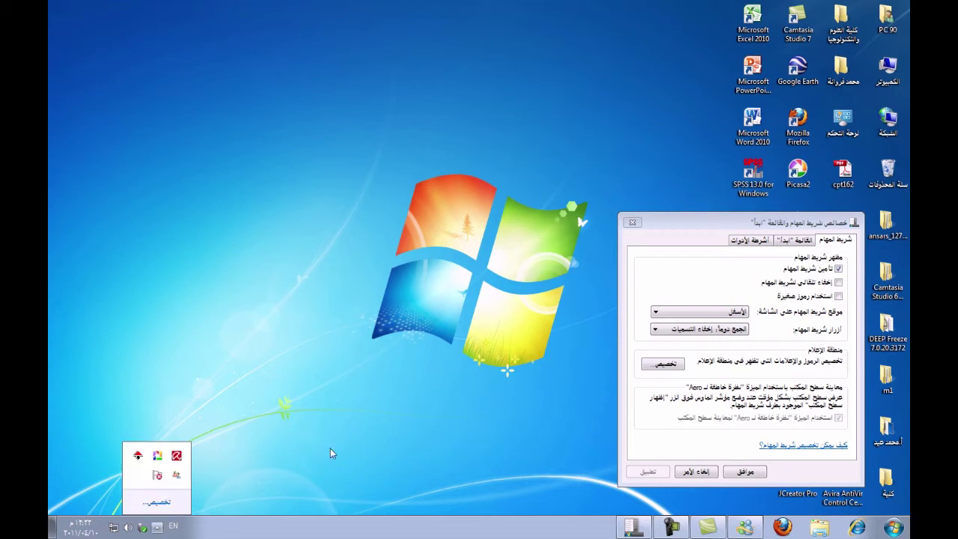
{"action": "left_click", "coordinate": [330, 452]}
{"action": "left_click", "coordinate": [158, 527]}
{"action": "left_click", "coordinate": [263, 476]}
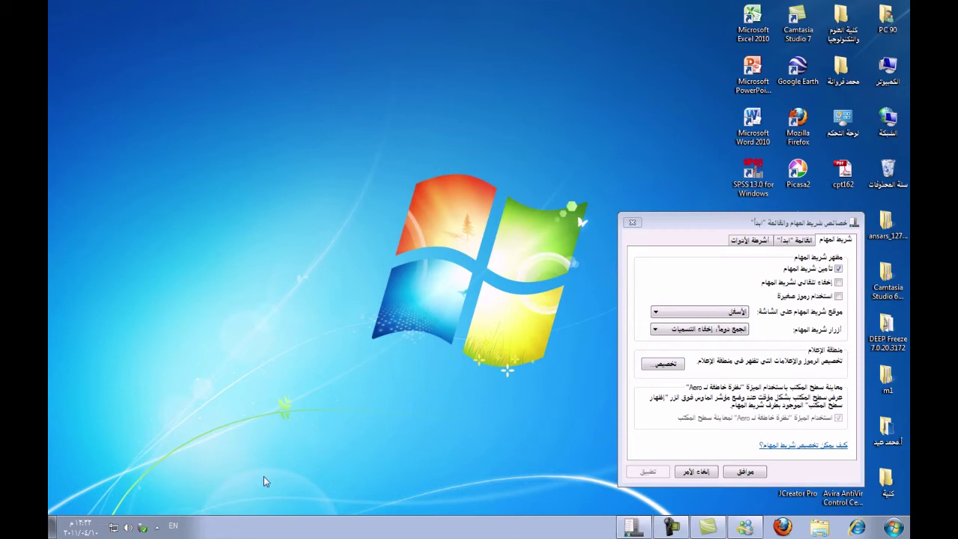
{"action": "left_click", "coordinate": [158, 528]}
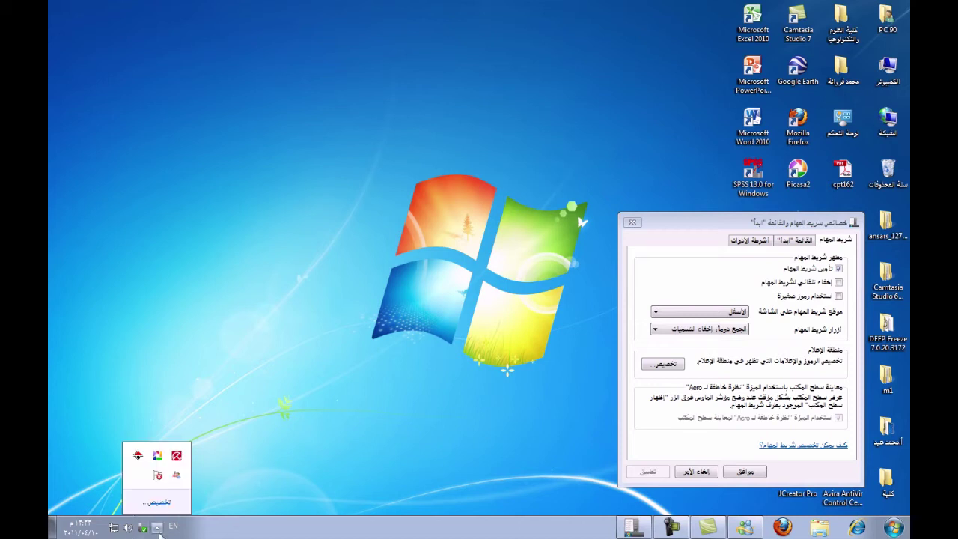
{"action": "left_click", "coordinate": [157, 528]}
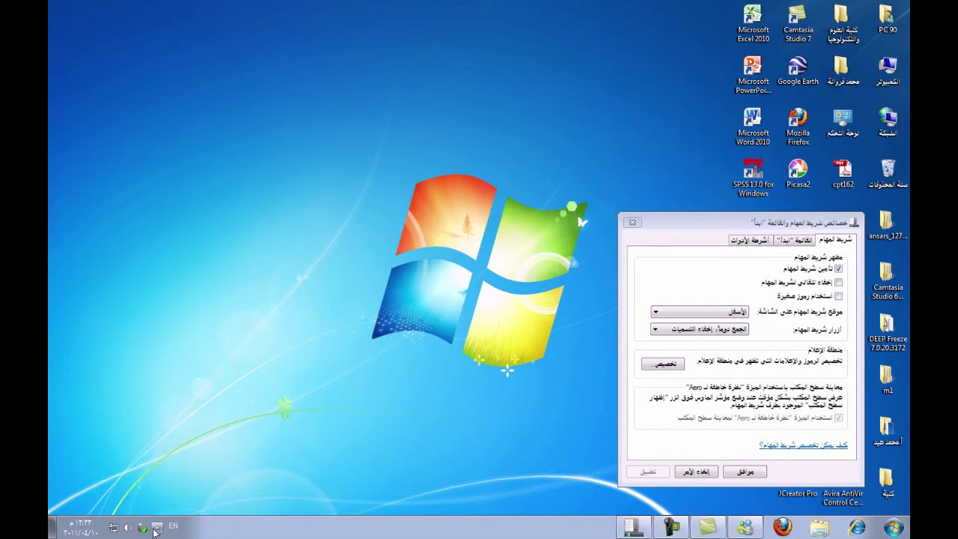
Open the notification area customization from the hidden icons area, and close it without changes
{"action": "left_click", "coordinate": [156, 529]}
{"action": "left_click", "coordinate": [157, 508]}
{"action": "left_click", "coordinate": [58, 7]}
Review the Start menu and toolbars settings in the taskbar properties, return to the taskbar settings and accept the dialog
{"action": "left_click", "coordinate": [799, 242]}
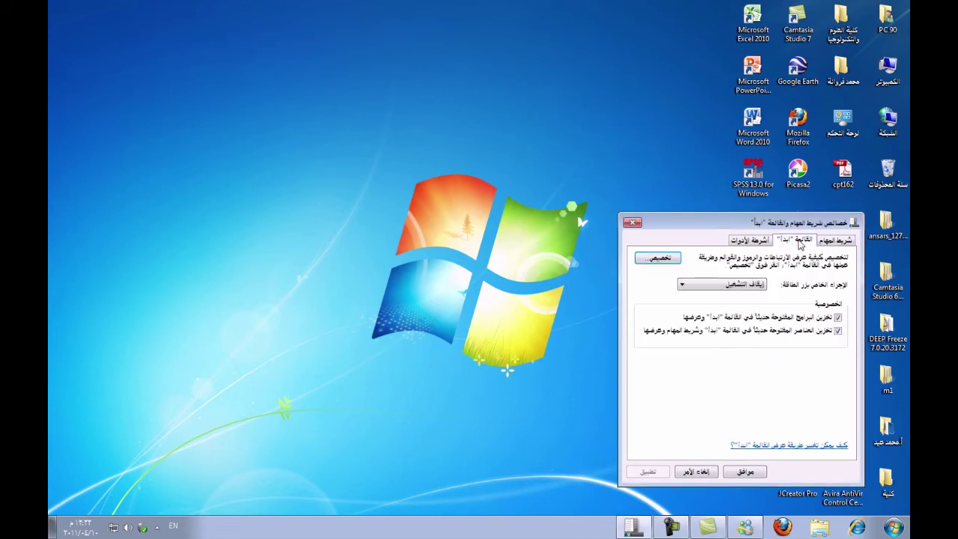
{"action": "left_click", "coordinate": [770, 241]}
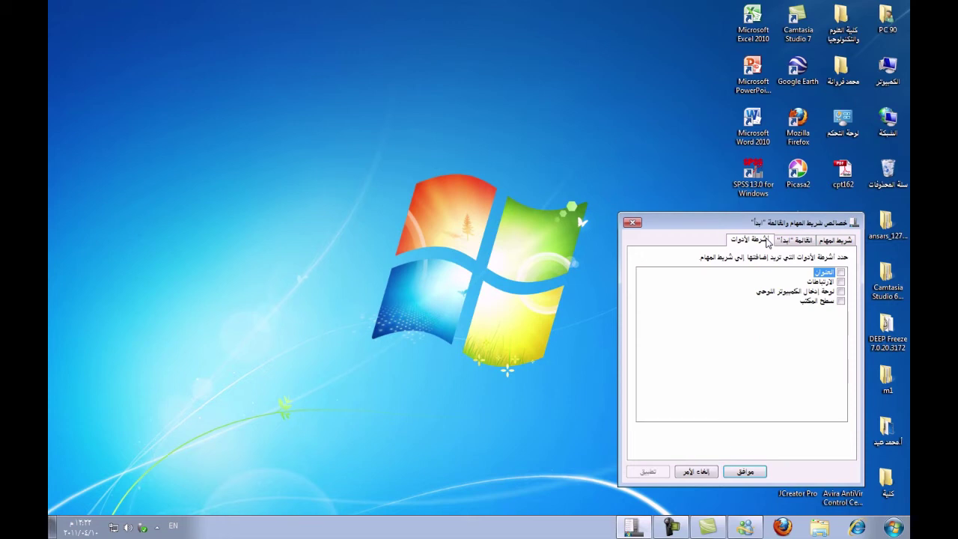
{"action": "left_click", "coordinate": [796, 245]}
{"action": "left_click", "coordinate": [828, 242]}
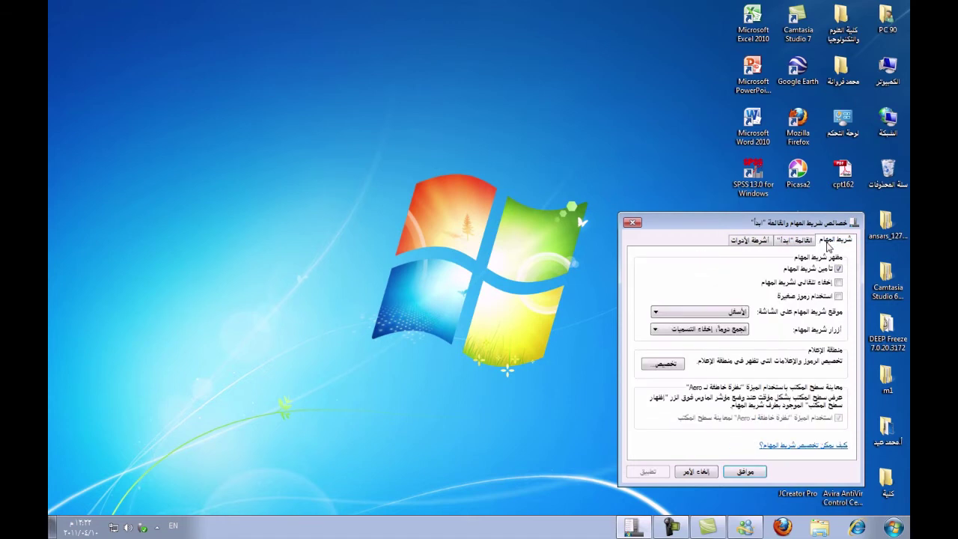
{"action": "left_click", "coordinate": [741, 470]}
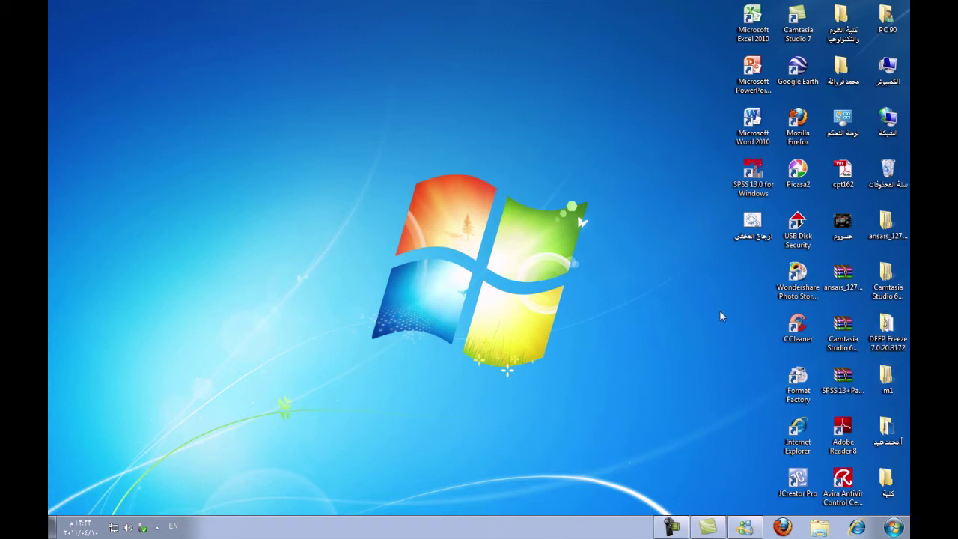
Unlock the taskbar and move it to the right edge, the top edge and back to the bottom edge of the desktop
{"action": "right_click", "coordinate": [357, 532]}
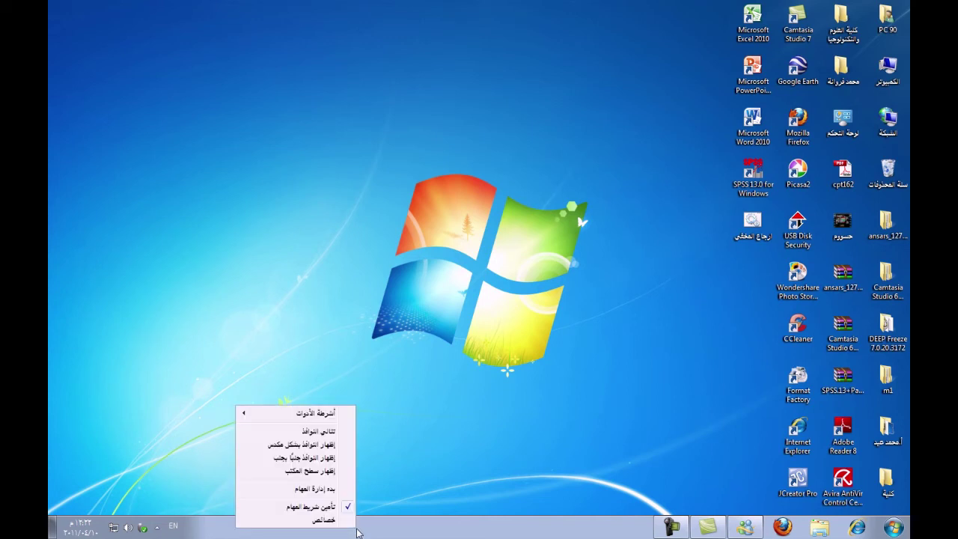
{"action": "left_click", "coordinate": [351, 508]}
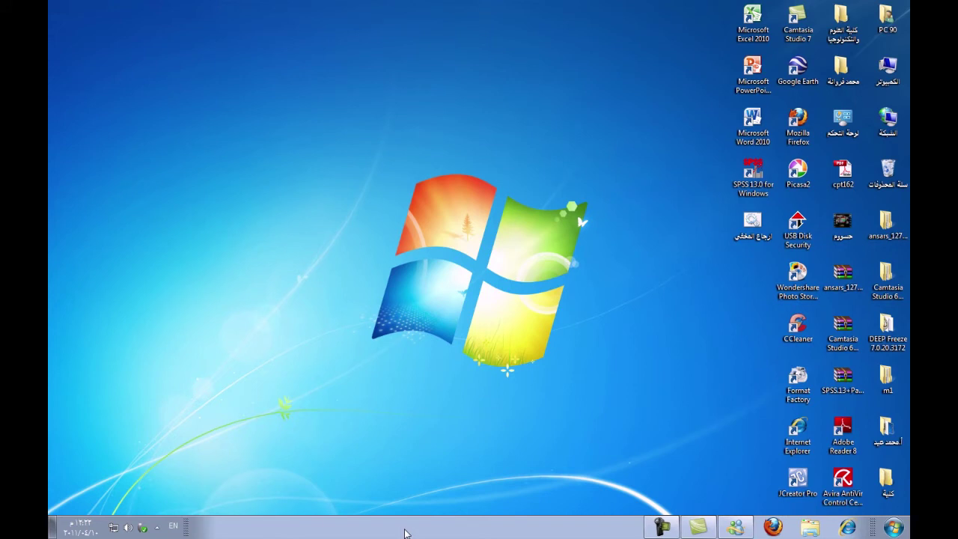
{"action": "left_click_drag", "start_coordinate": [412, 485], "coordinate": [778, 308]}
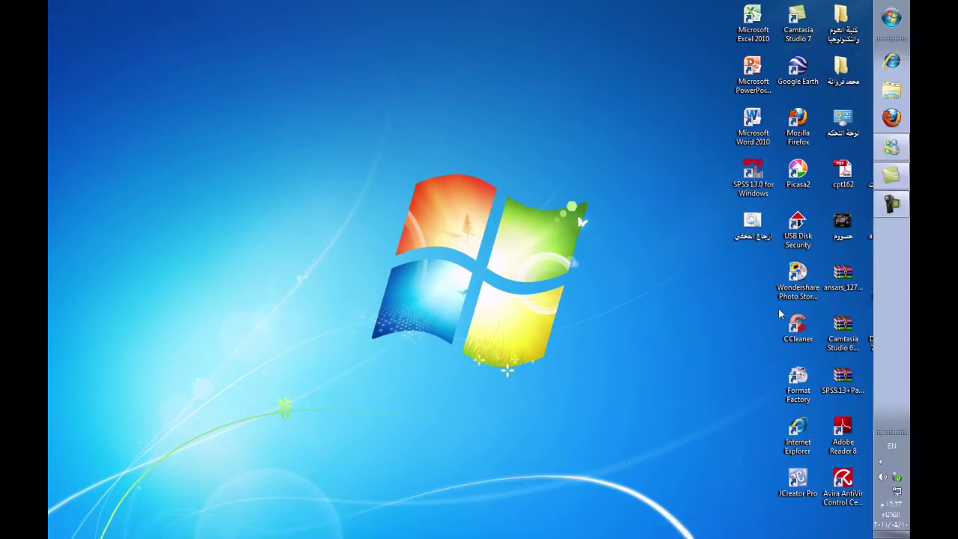
{"action": "left_click_drag", "start_coordinate": [888, 318], "coordinate": [491, 5]}
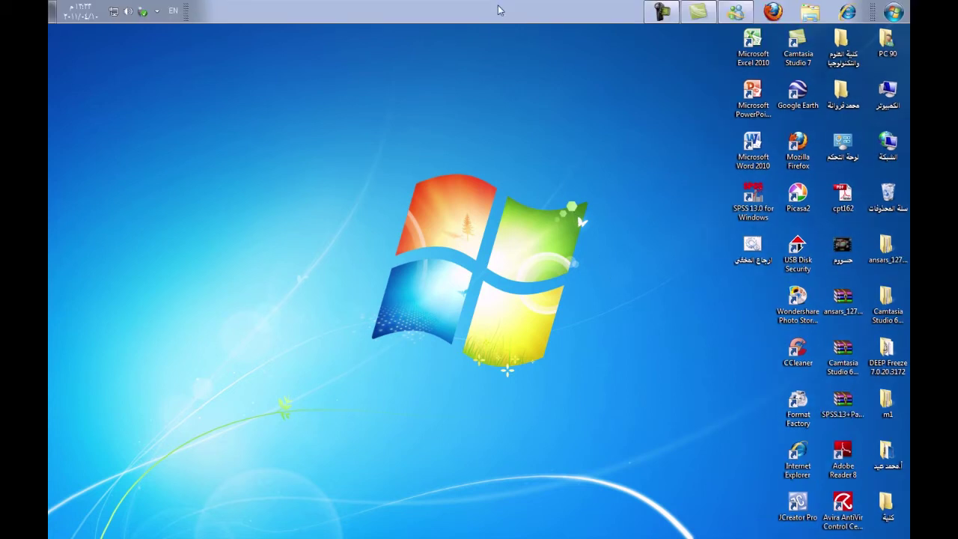
{"action": "left_click_drag", "start_coordinate": [443, 11], "coordinate": [356, 487]}
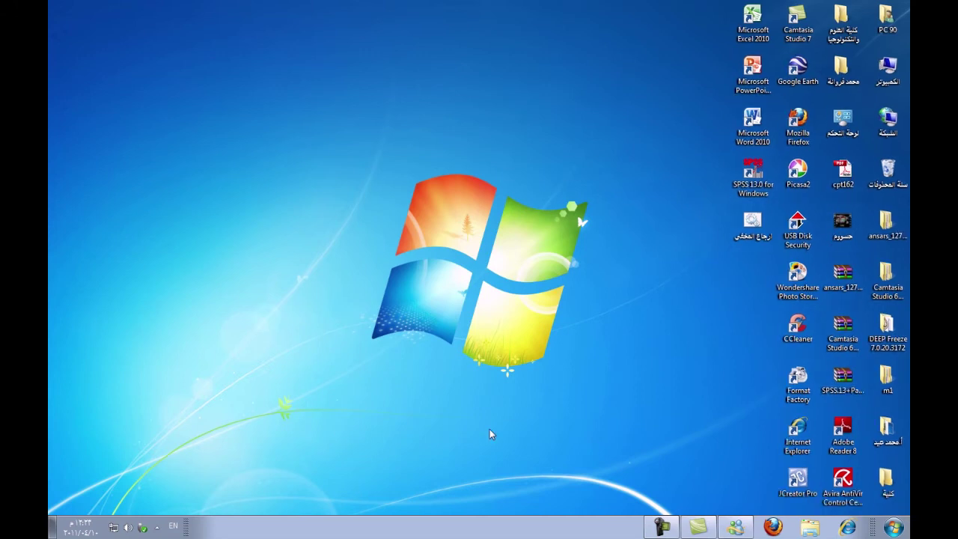
Lock the taskbar in its place at the bottom edge of the desktop
{"action": "right_click", "coordinate": [495, 515]}
{"action": "right_click", "coordinate": [505, 528]}
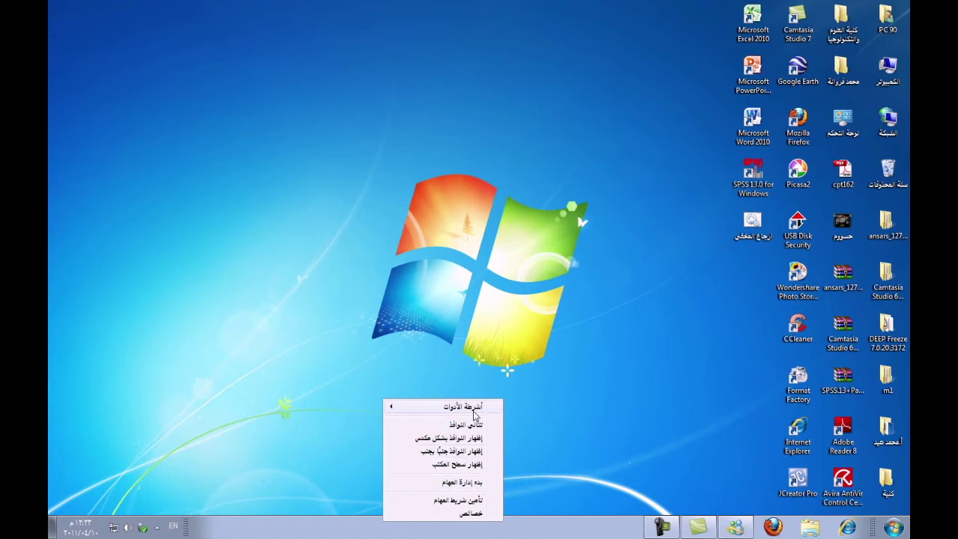
{"action": "left_click", "coordinate": [472, 500]}
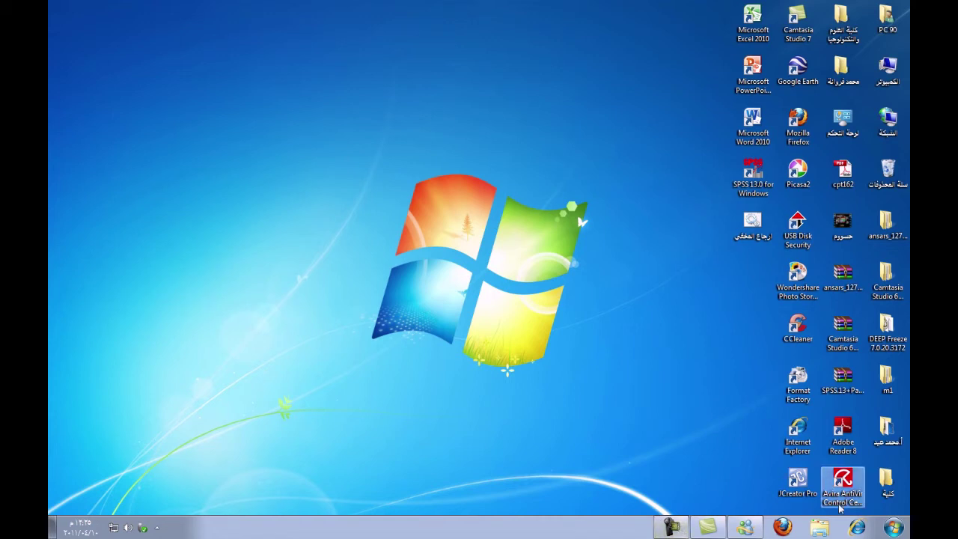
View the Start menu, open its properties and review the available power button actions without changing the selection
{"action": "left_click", "coordinate": [903, 531]}
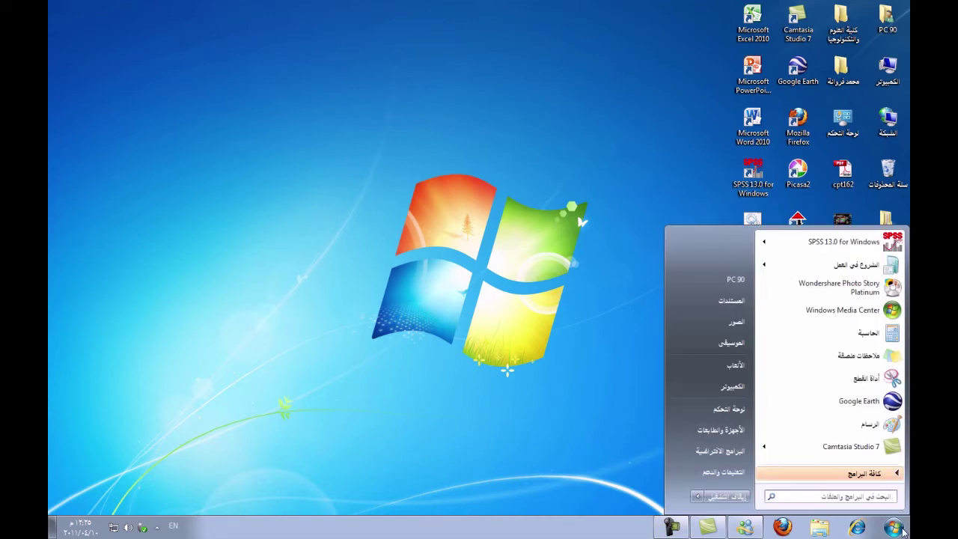
{"action": "left_click", "coordinate": [563, 438]}
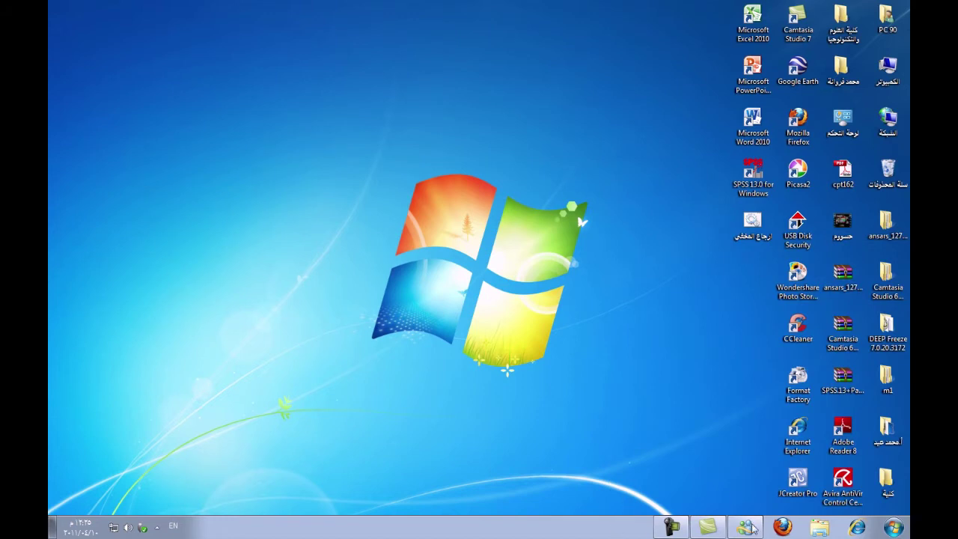
{"action": "right_click", "coordinate": [893, 530]}
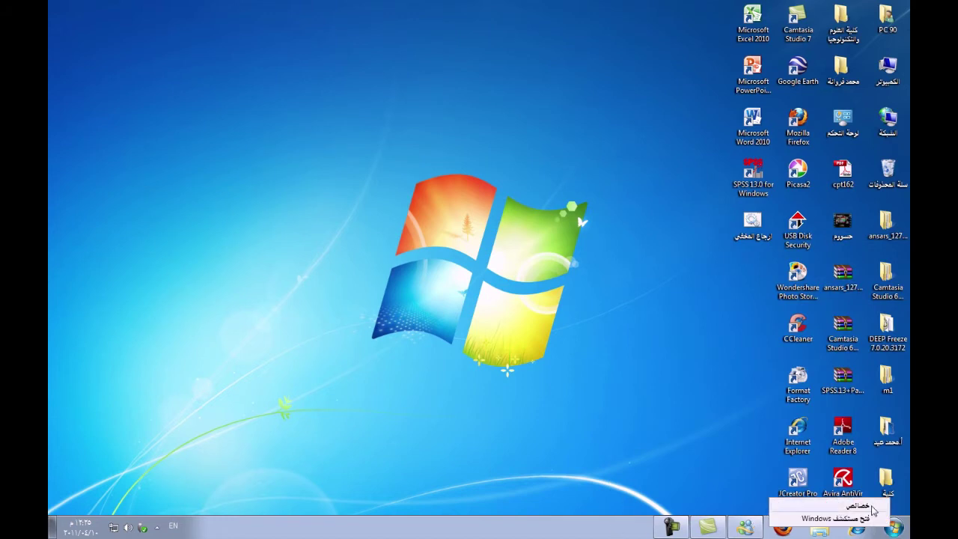
{"action": "left_click", "coordinate": [868, 505]}
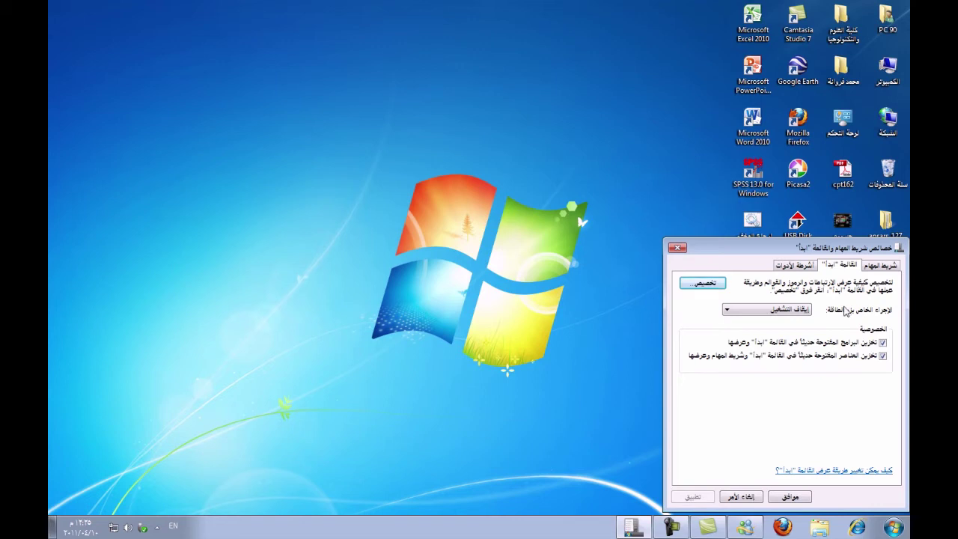
{"action": "left_click", "coordinate": [770, 313]}
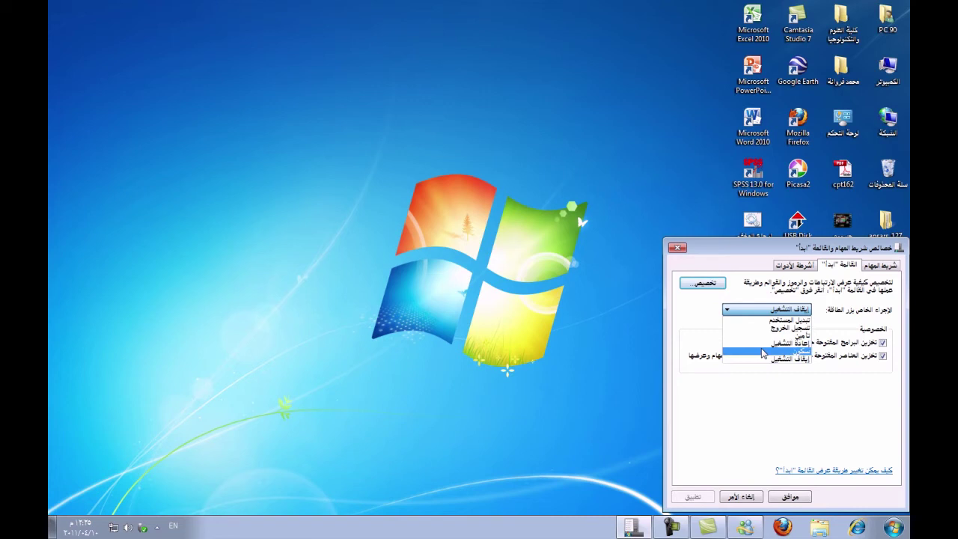
{"action": "left_click", "coordinate": [771, 395]}
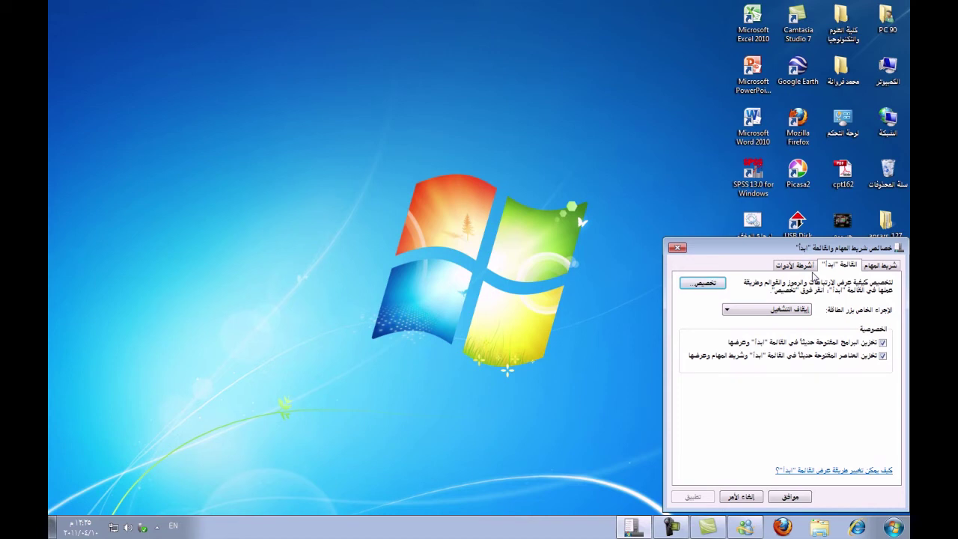
Add the Address, Links, Tablet PC Input Panel and Desktop toolbars to the taskbar and apply them
{"action": "left_click", "coordinate": [812, 266]}
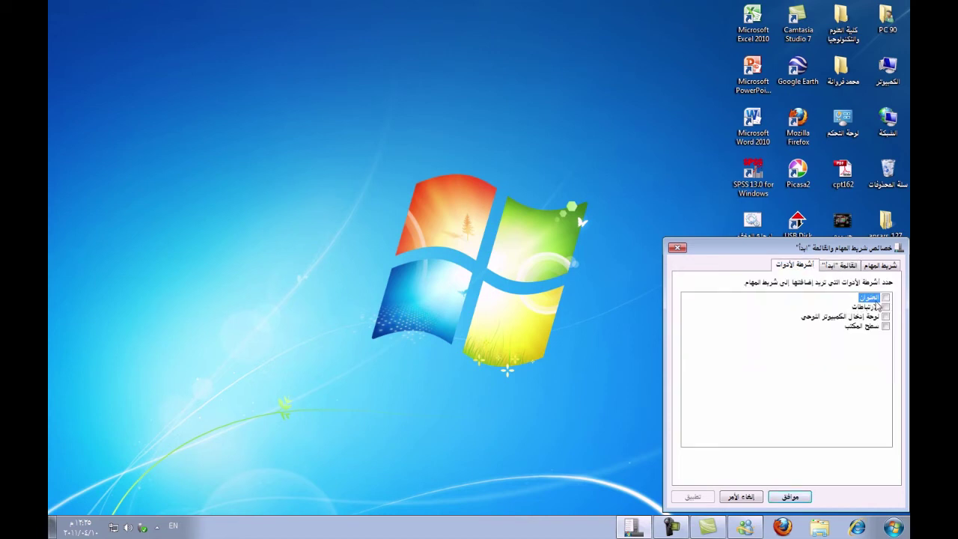
{"action": "left_click", "coordinate": [885, 298]}
{"action": "left_click", "coordinate": [885, 307]}
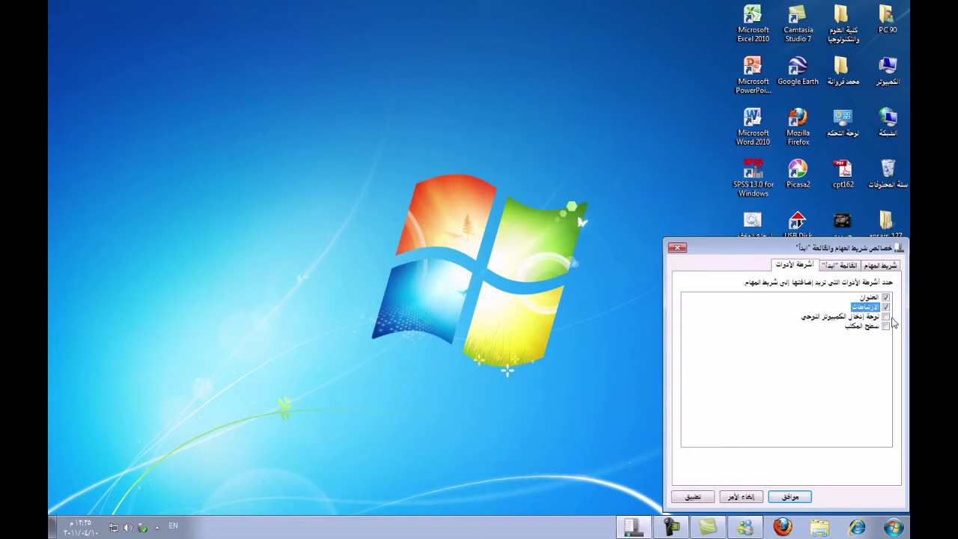
{"action": "left_click", "coordinate": [886, 327]}
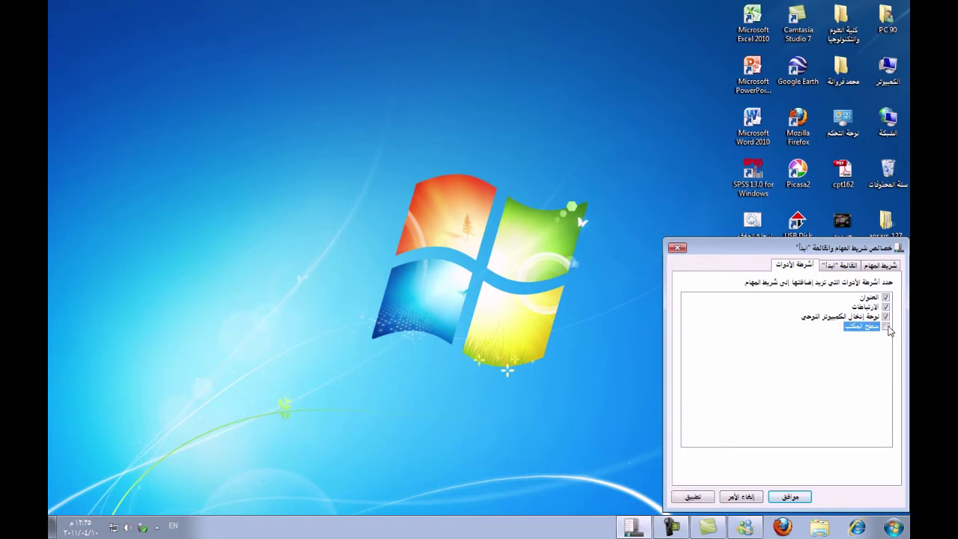
{"action": "left_click", "coordinate": [886, 327]}
{"action": "left_click", "coordinate": [886, 317]}
{"action": "left_click", "coordinate": [886, 307]}
{"action": "left_click", "coordinate": [886, 298]}
{"action": "left_click", "coordinate": [886, 298]}
{"action": "left_click", "coordinate": [886, 307]}
{"action": "left_click", "coordinate": [886, 316]}
{"action": "left_click", "coordinate": [886, 327]}
{"action": "left_click", "coordinate": [696, 497]}
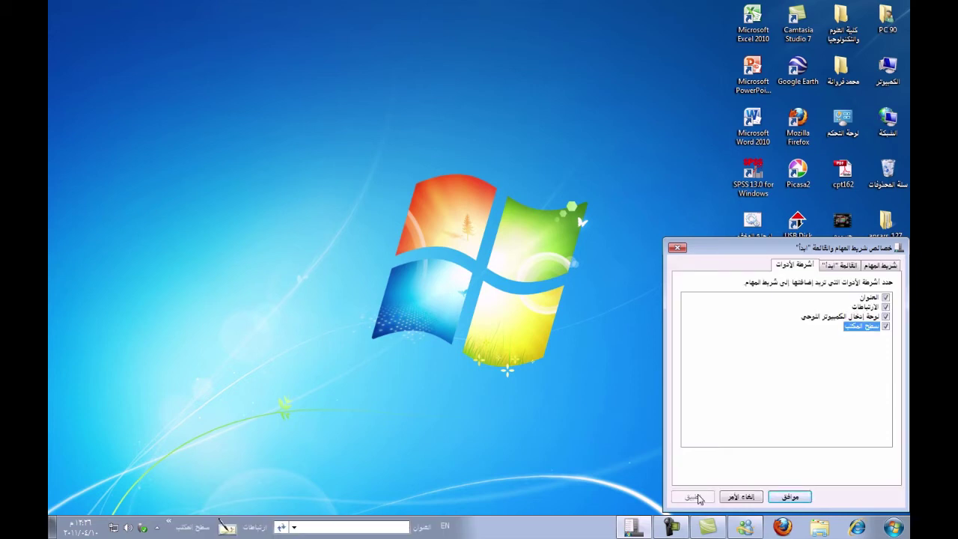
Remove the Desktop, Tablet PC Input Panel, Links and Address toolbars from the taskbar, and accept the properties
{"action": "left_click", "coordinate": [887, 327]}
{"action": "left_click", "coordinate": [886, 316]}
{"action": "left_click", "coordinate": [886, 307]}
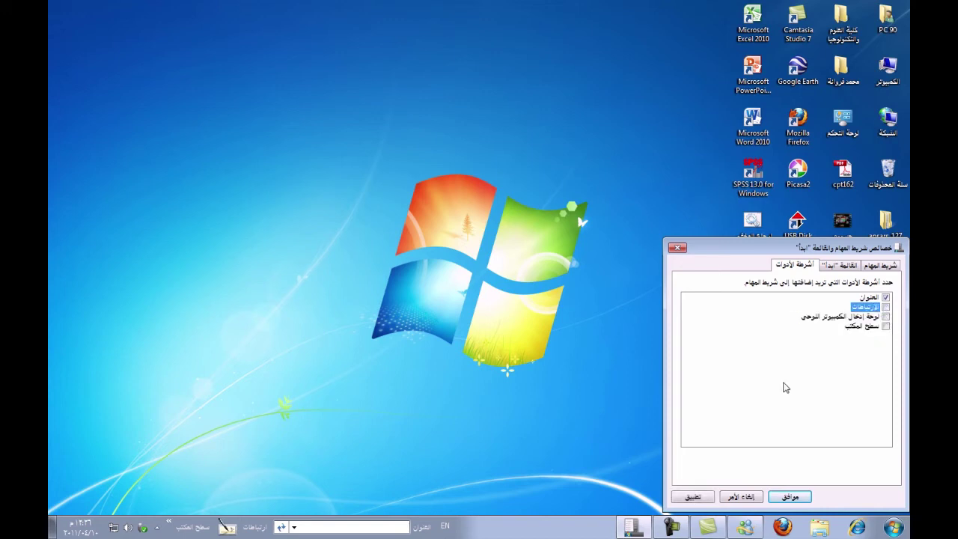
{"action": "left_click", "coordinate": [705, 497]}
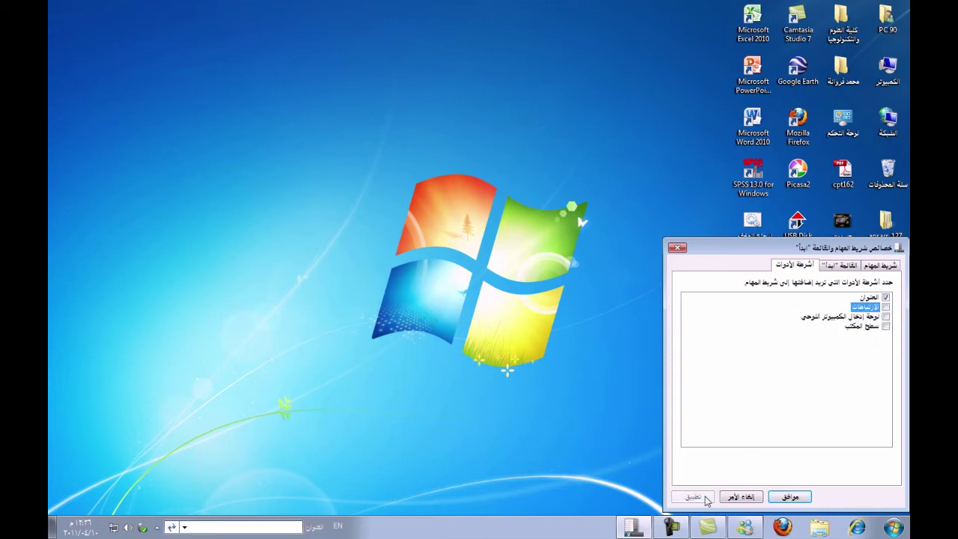
{"action": "left_click", "coordinate": [886, 297]}
{"action": "left_click", "coordinate": [695, 497]}
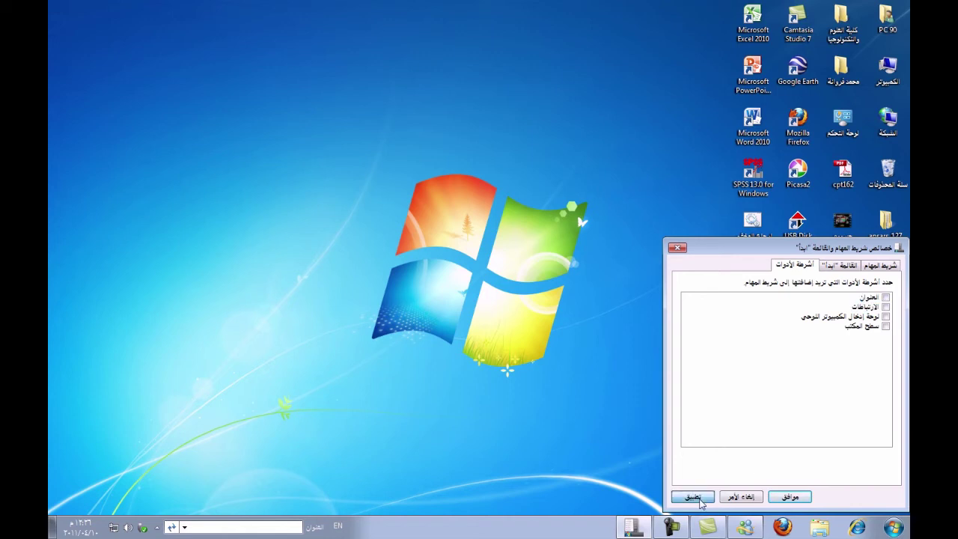
{"action": "key", "text": "Return"}
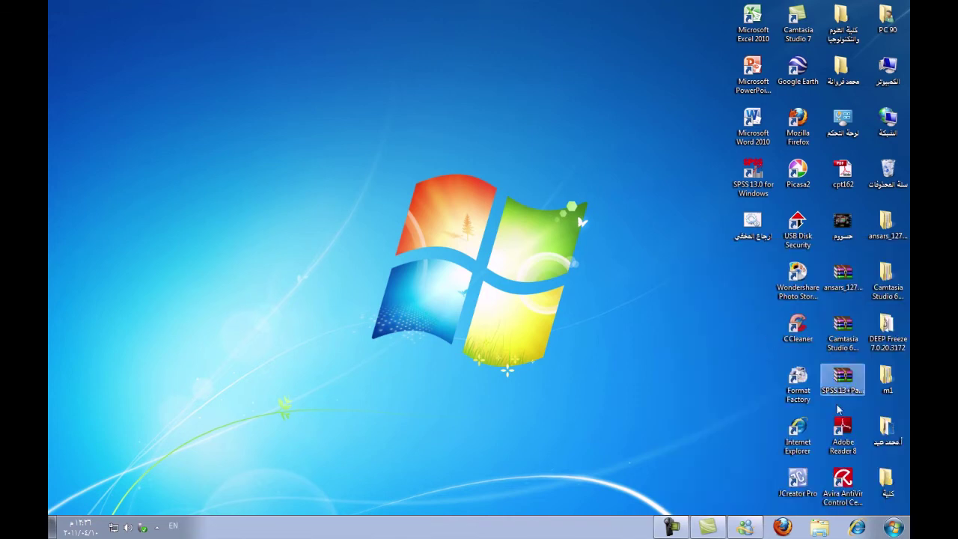
Open the Start menu, view its shutdown options and browse the list of all programs
{"action": "key", "text": "super"}
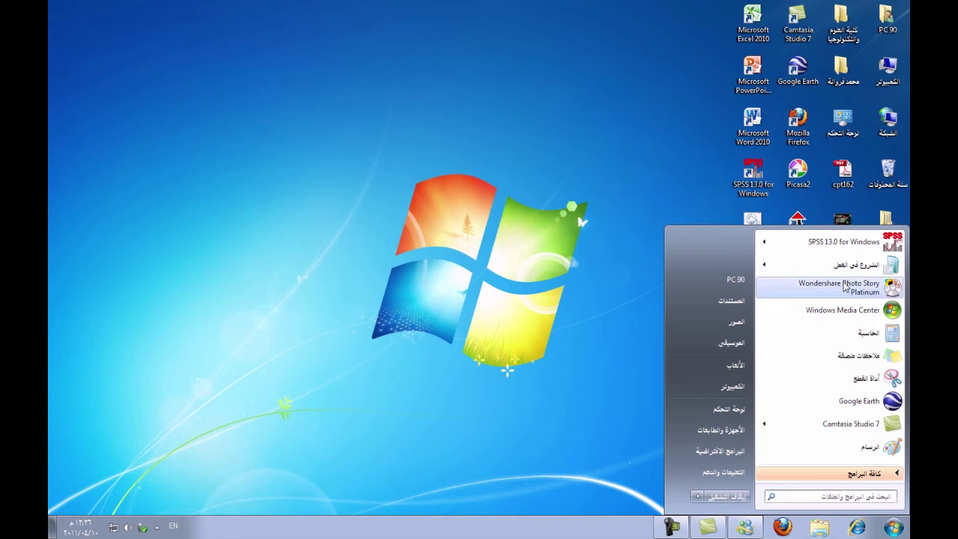
{"action": "left_click", "coordinate": [697, 498]}
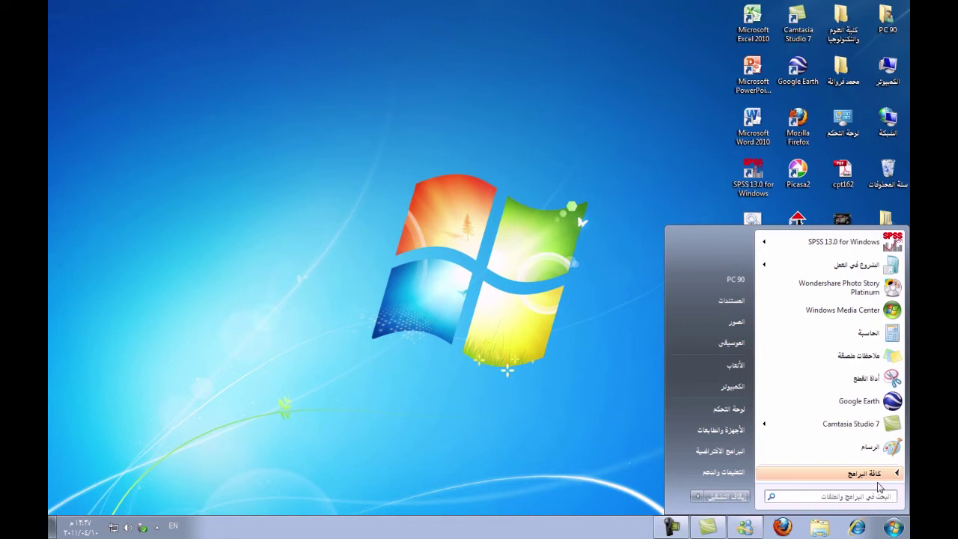
{"action": "left_click", "coordinate": [880, 475]}
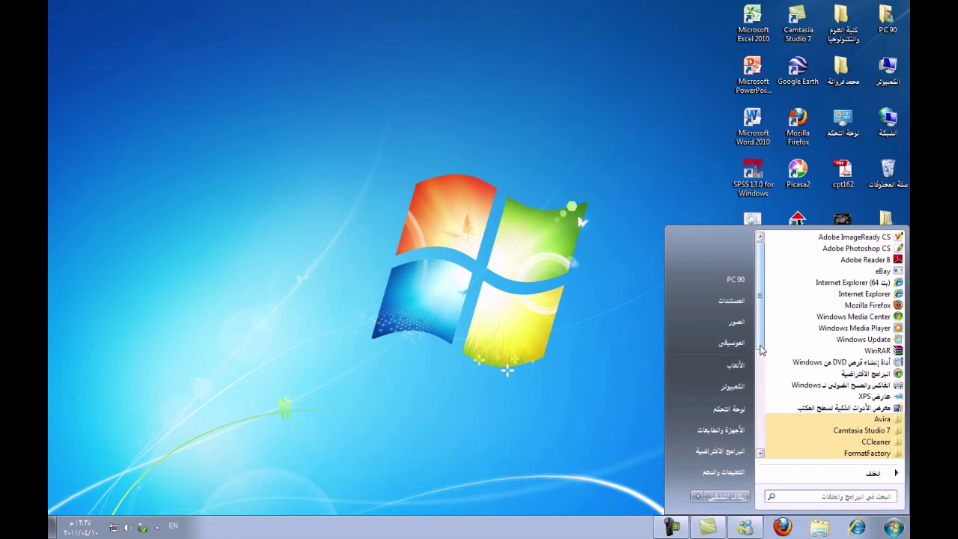
{"action": "scroll", "coordinate": [762, 367], "scroll_direction": "down", "scroll_amount": 1}
{"action": "scroll", "coordinate": [762, 367], "scroll_direction": "down", "scroll_amount": 2}
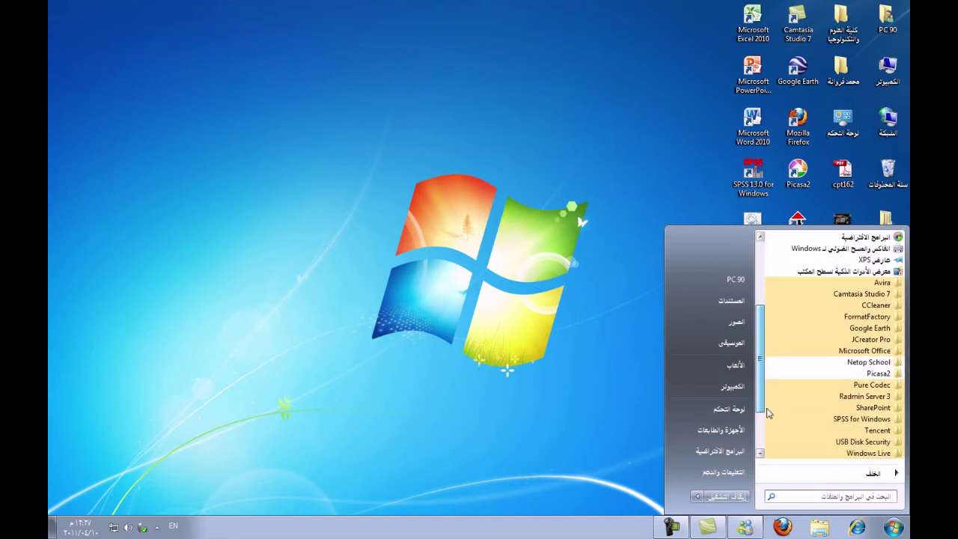
Close the Start menu and browse from Computer through drive C:, Program Files and Microsoft Office to the Office14 folder
{"action": "left_click", "coordinate": [653, 134]}
{"action": "double_click", "coordinate": [898, 78]}
{"action": "double_click", "coordinate": [732, 90]}
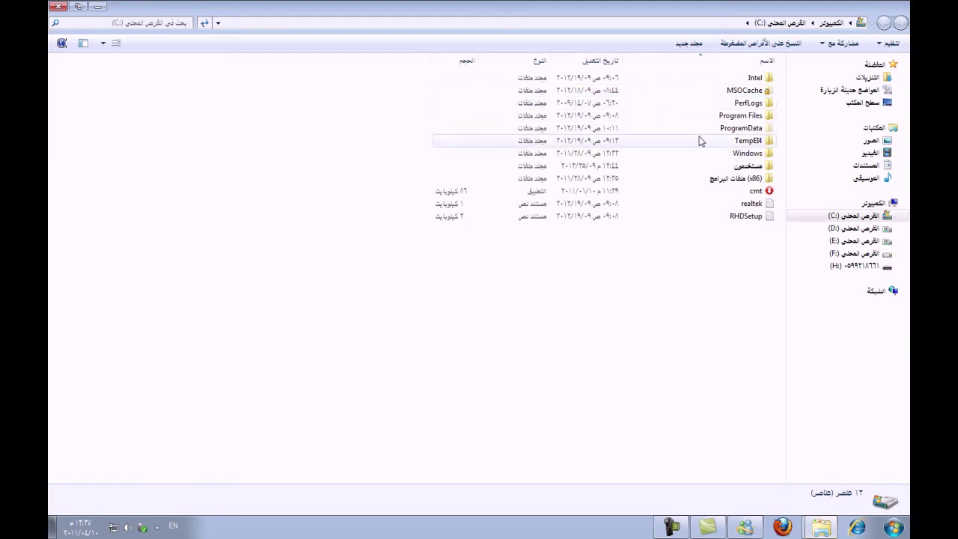
{"action": "double_click", "coordinate": [728, 118]}
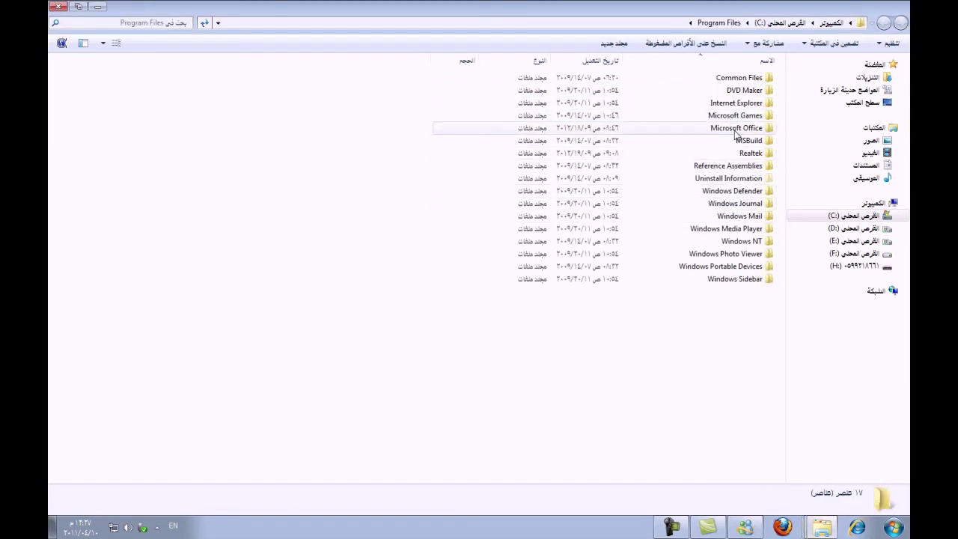
{"action": "left_click", "coordinate": [737, 133]}
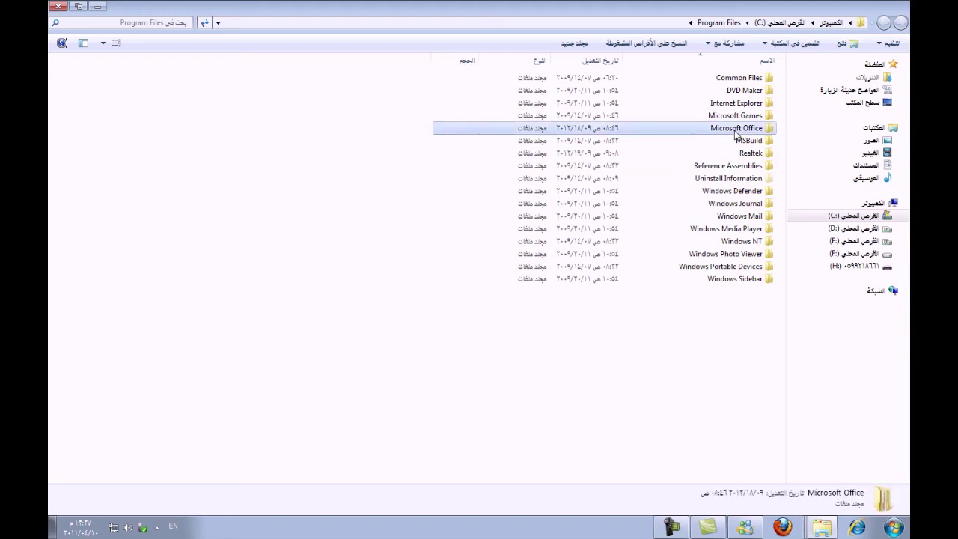
{"action": "double_click", "coordinate": [737, 132]}
{"action": "double_click", "coordinate": [753, 81]}
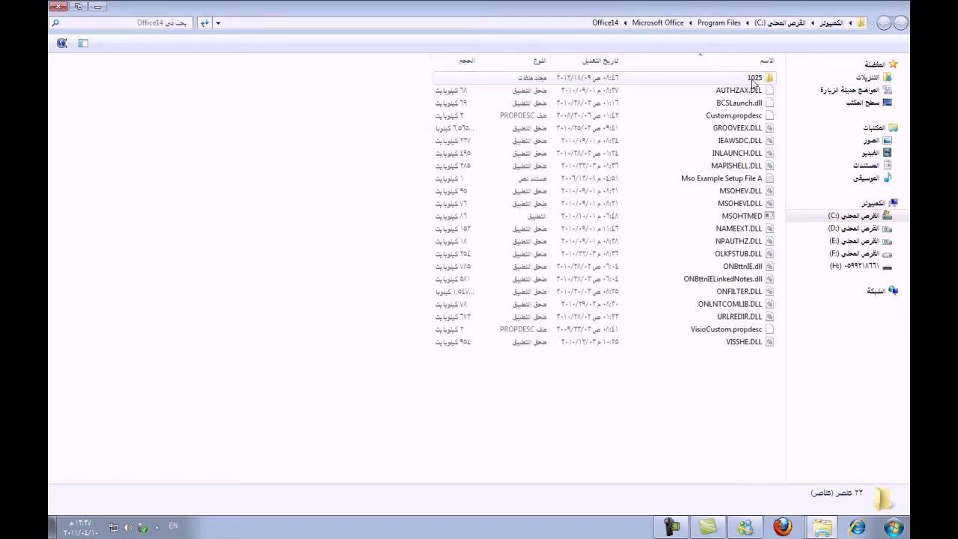
Go back up from the Office14 folder through its parent folders and close the file window
{"action": "left_click", "coordinate": [657, 23]}
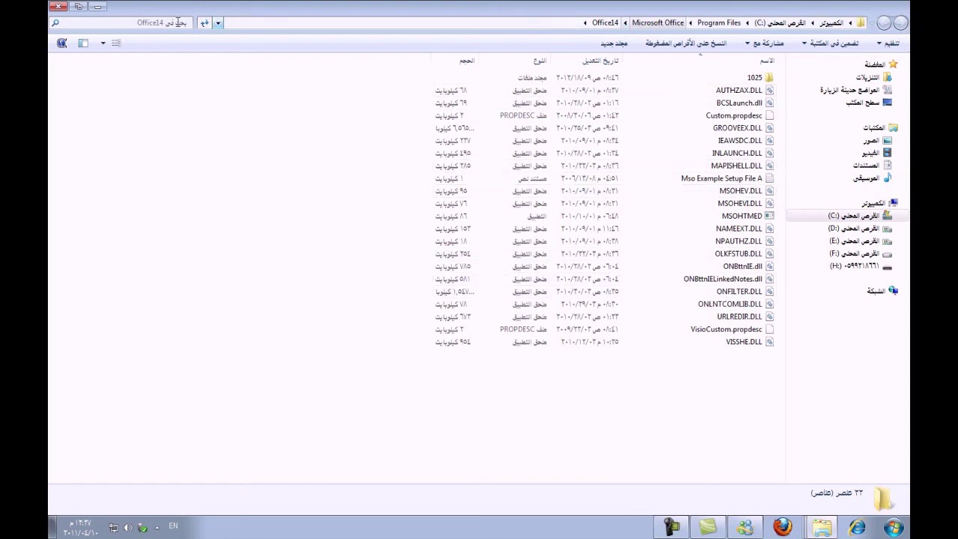
{"action": "key", "text": "alt+Up"}
{"action": "key", "text": "alt+Up"}
{"action": "key", "text": "alt+Up"}
{"action": "left_click", "coordinate": [58, 6]}
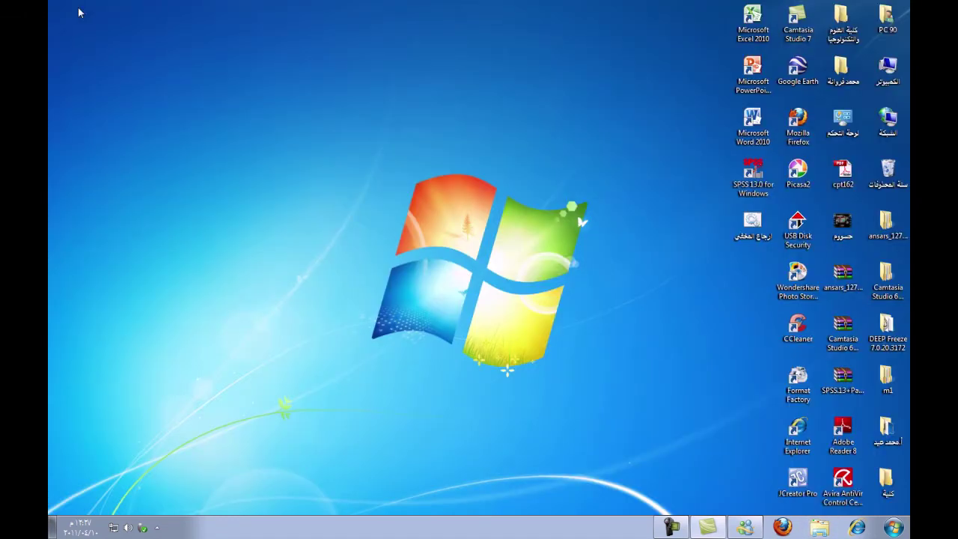
{"action": "left_click", "coordinate": [868, 527]}
{"action": "key", "text": "alt+F4"}
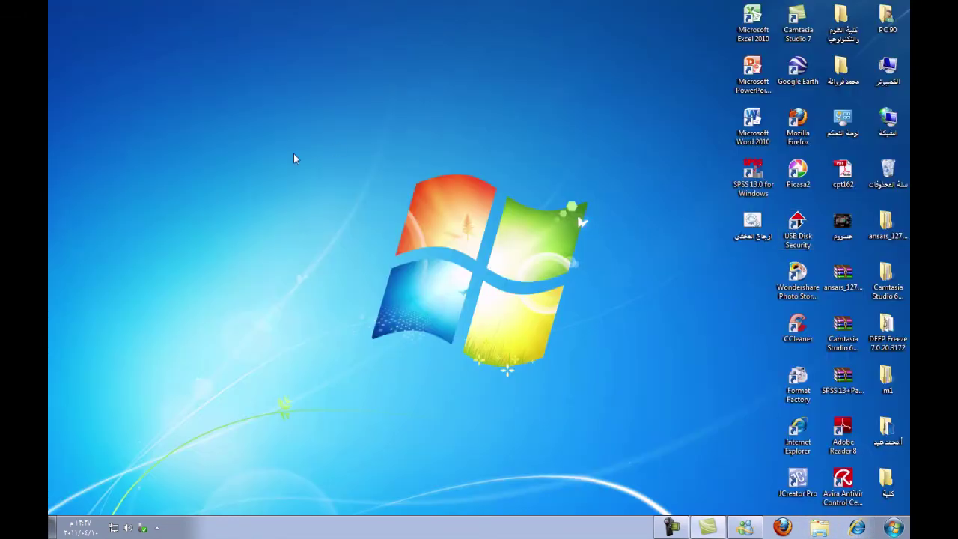
Expand the Microsoft Office folder in the Start menu's program list to view its programs, collapse it, and close the menu
{"action": "left_click", "coordinate": [893, 527]}
{"action": "left_click", "coordinate": [881, 479]}
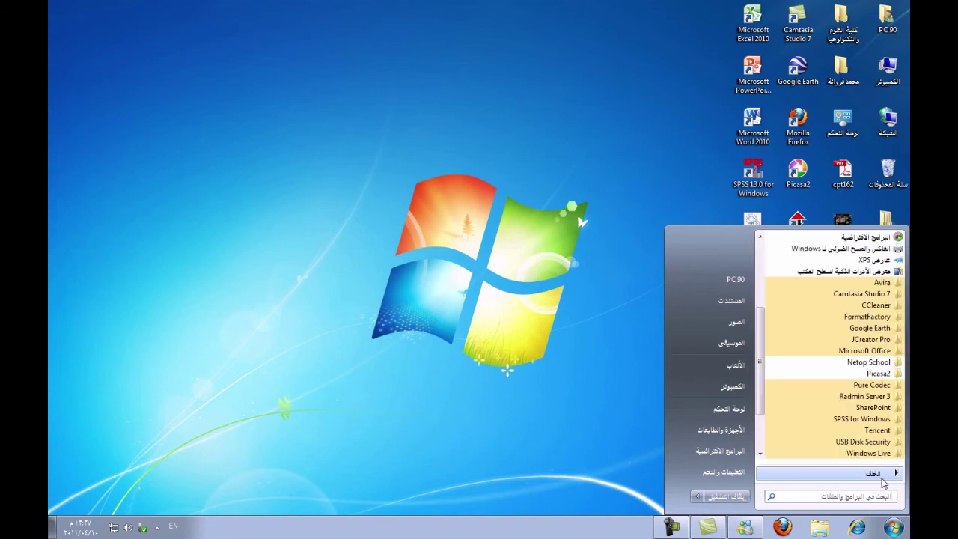
{"action": "left_click", "coordinate": [847, 351]}
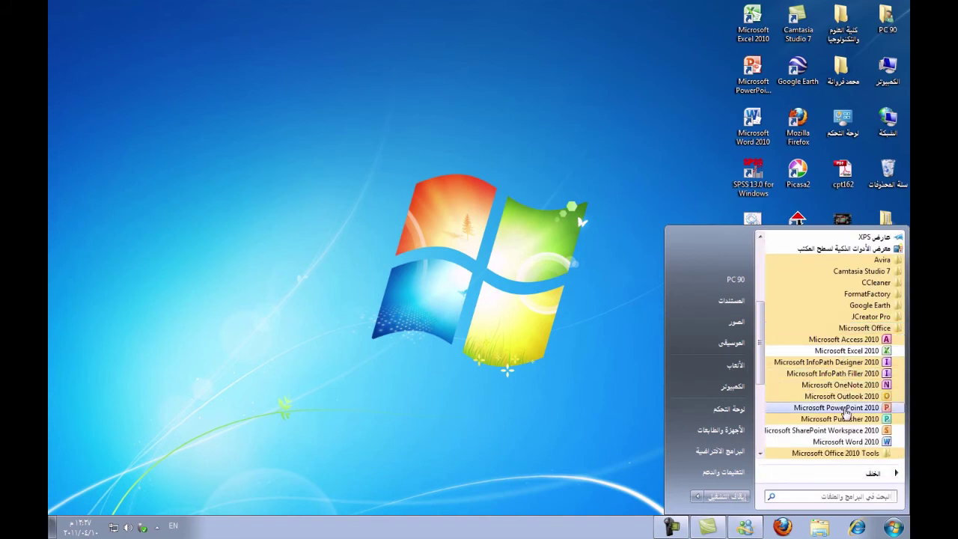
{"action": "left_click", "coordinate": [900, 330]}
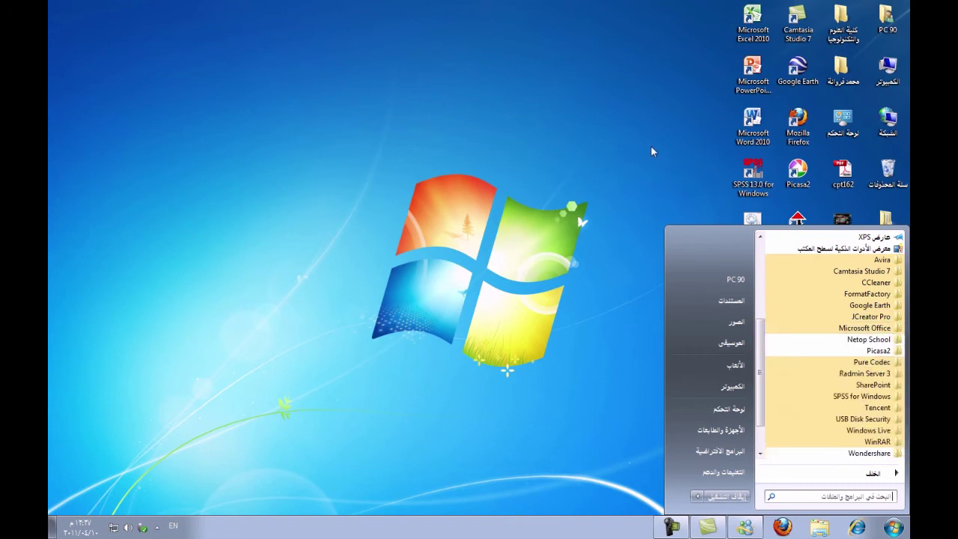
{"action": "left_click", "coordinate": [752, 125]}
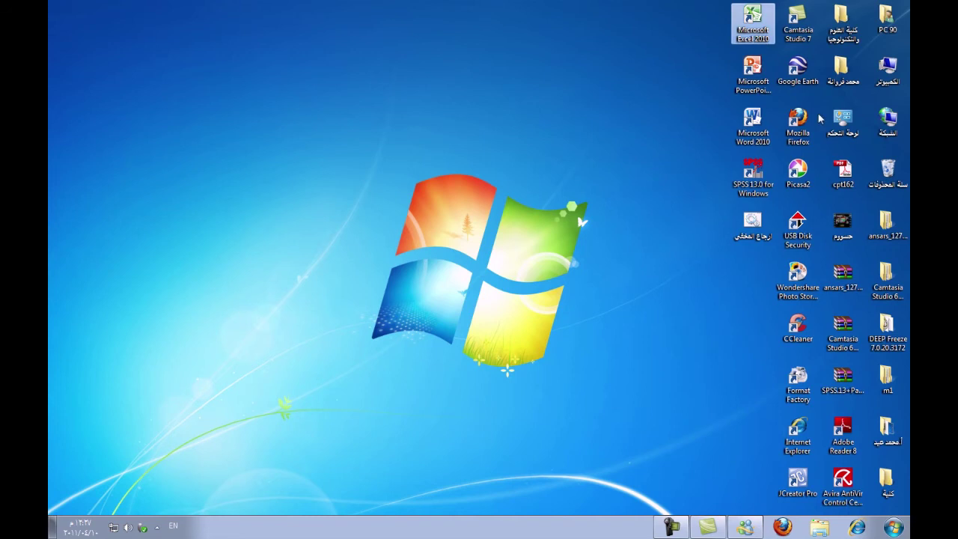
Open the Start menu's list of all programs and look through it from the first entries to the last
{"action": "left_click", "coordinate": [894, 528]}
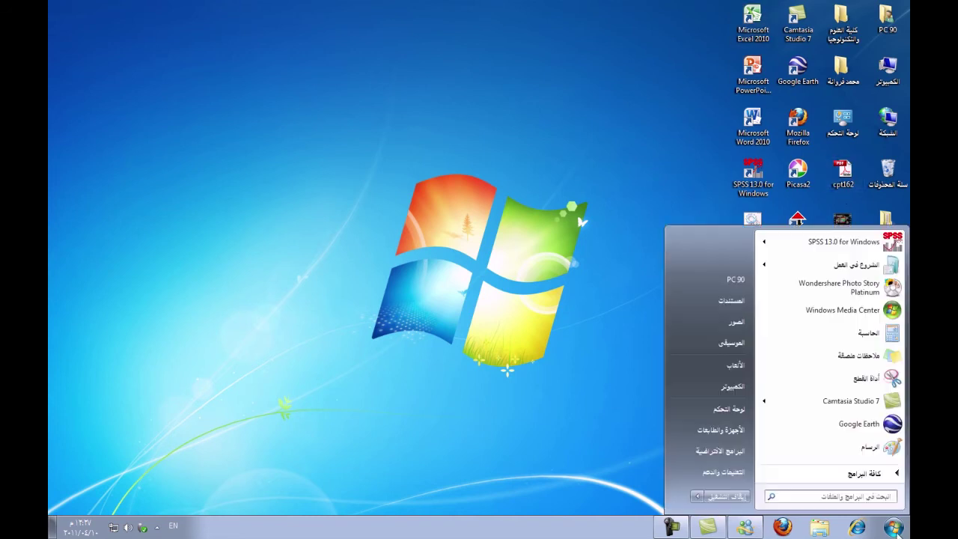
{"action": "left_click", "coordinate": [866, 473]}
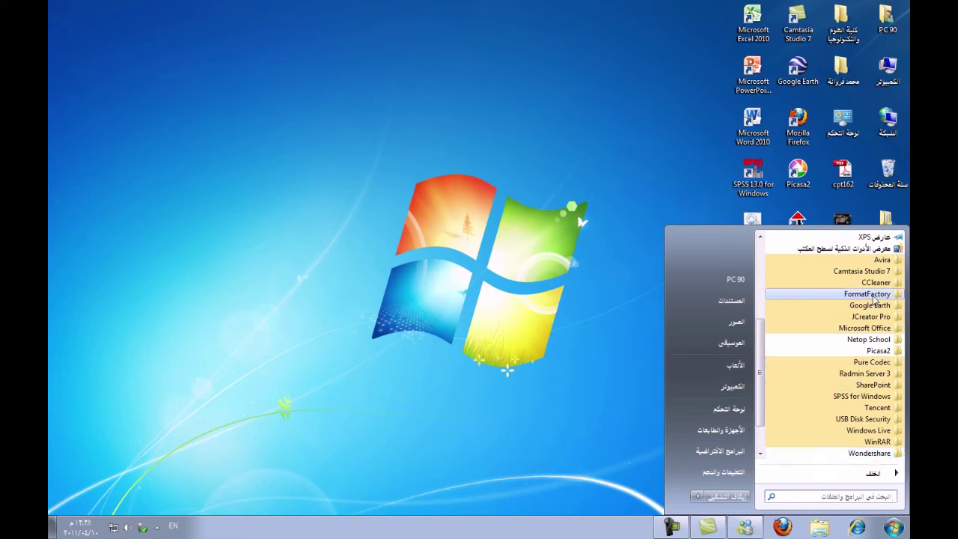
{"action": "scroll", "coordinate": [758, 337], "scroll_direction": "up", "scroll_amount": 5}
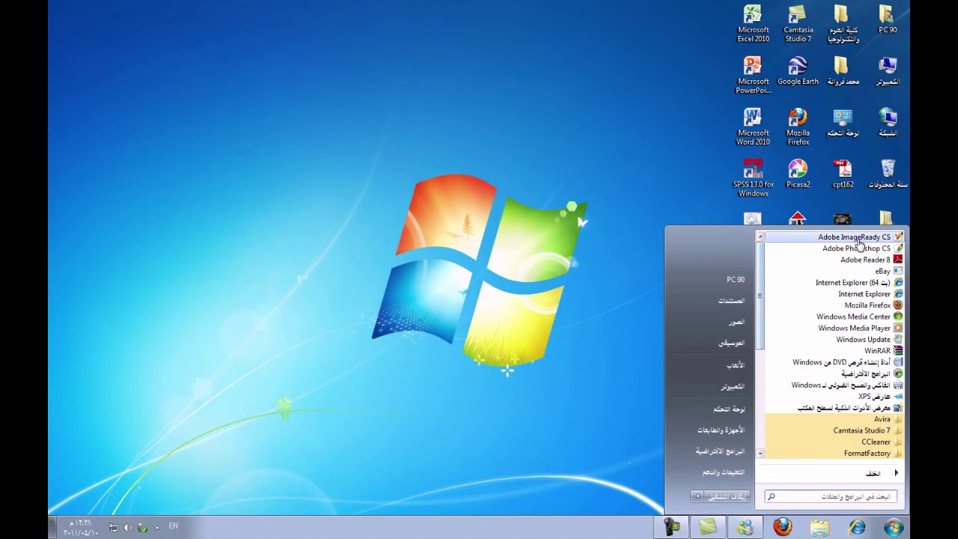
{"action": "scroll", "coordinate": [776, 434], "scroll_direction": "down", "scroll_amount": 6}
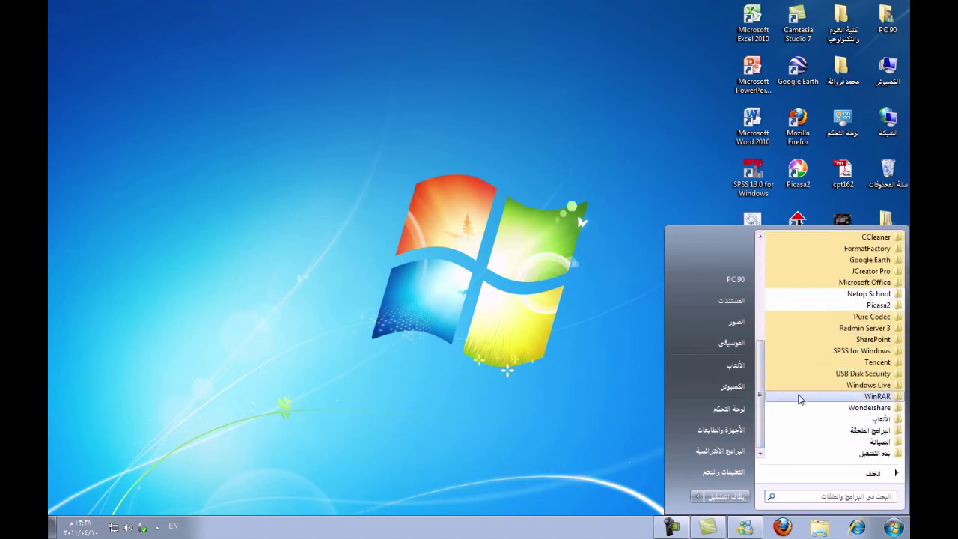
{"action": "left_click_drag", "start_coordinate": [761, 398], "coordinate": [760, 376]}
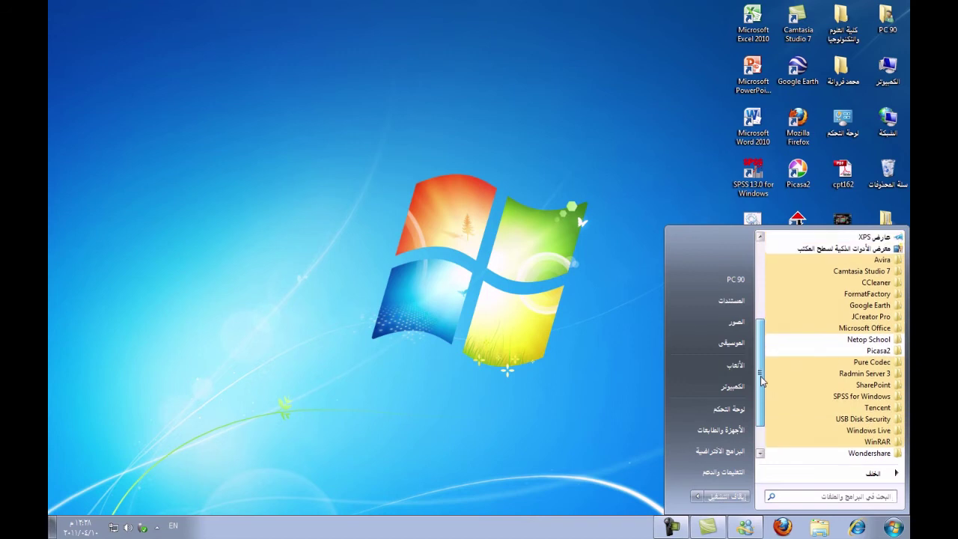
Launch Student from the Netop School folder in the program list and close its window
{"action": "left_click", "coordinate": [872, 340]}
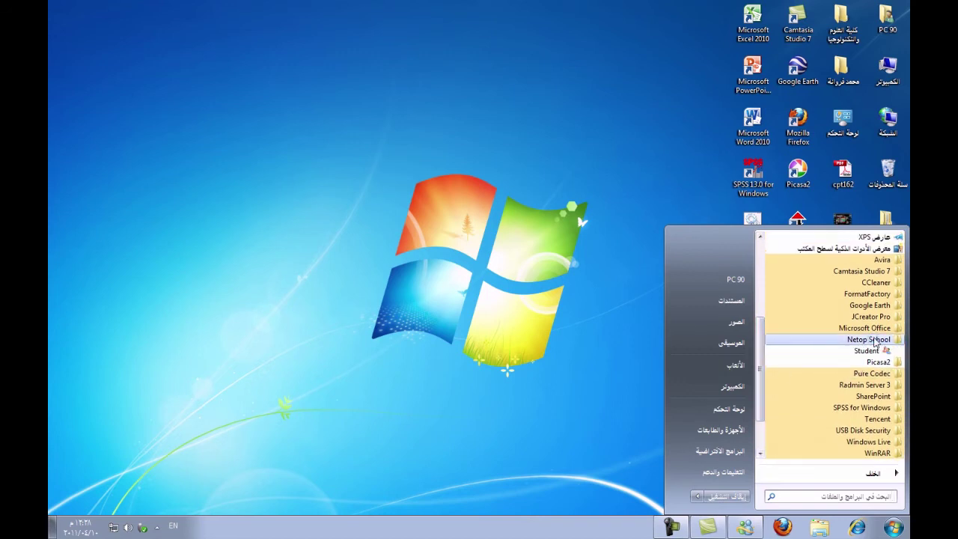
{"action": "left_click", "coordinate": [850, 352]}
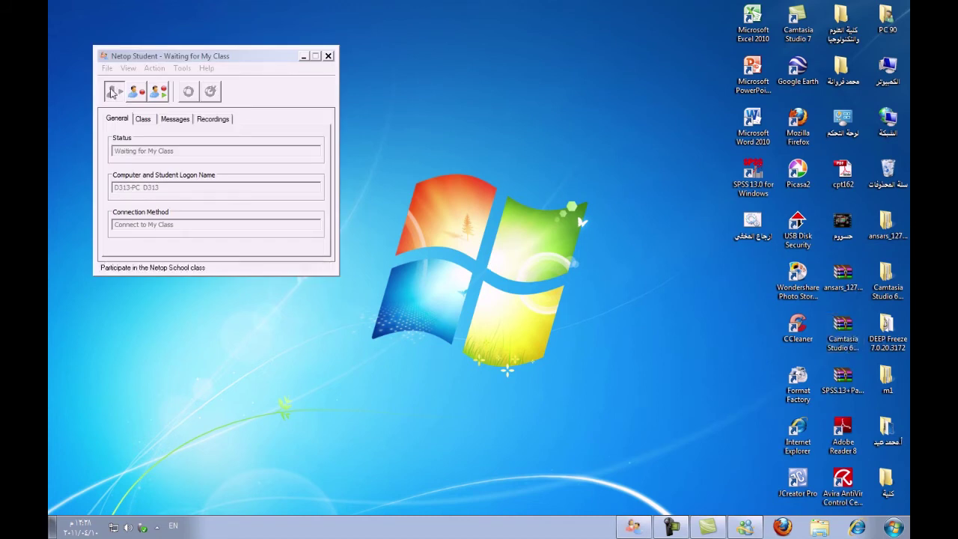
{"action": "left_click", "coordinate": [328, 56]}
Show all programs in the Start menu again and return to its main view
{"action": "left_click", "coordinate": [893, 526]}
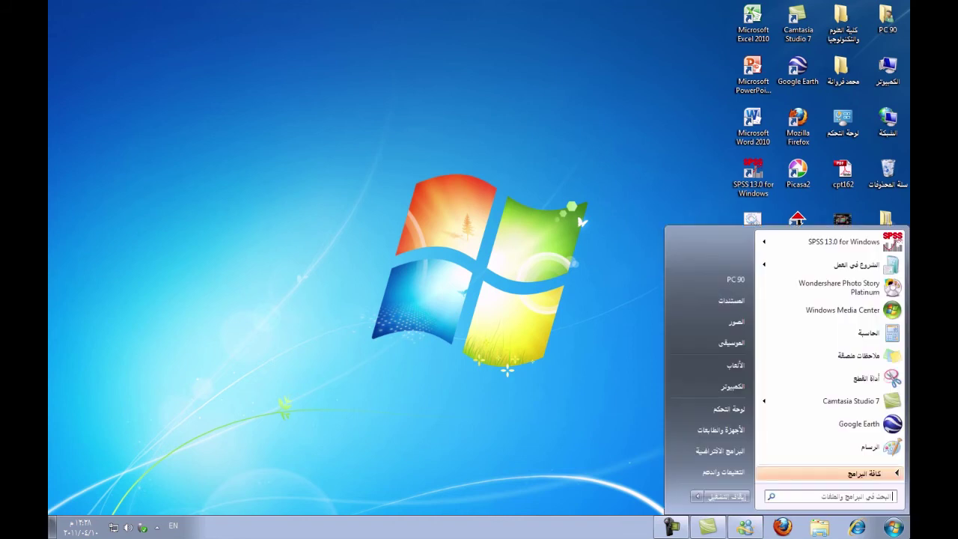
{"action": "left_click", "coordinate": [861, 476]}
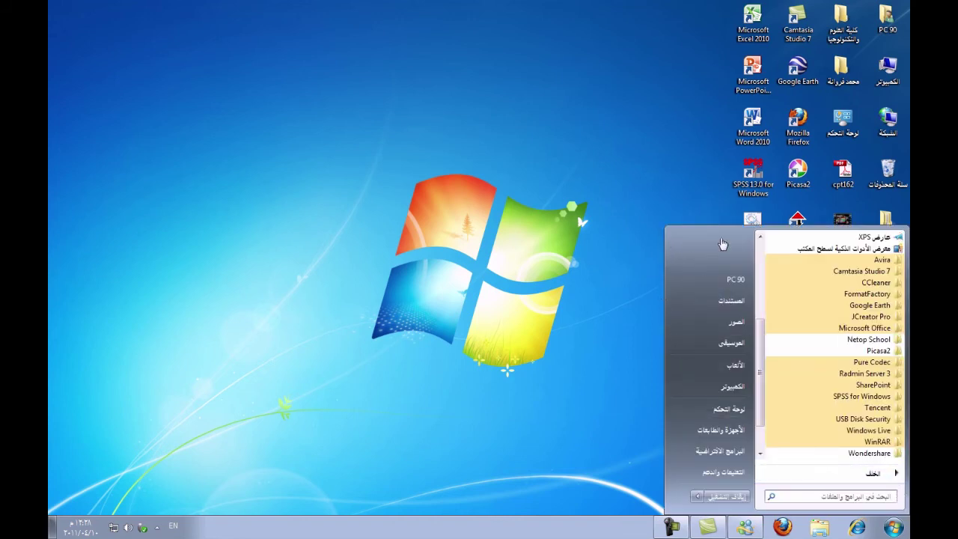
{"action": "left_click", "coordinate": [874, 475]}
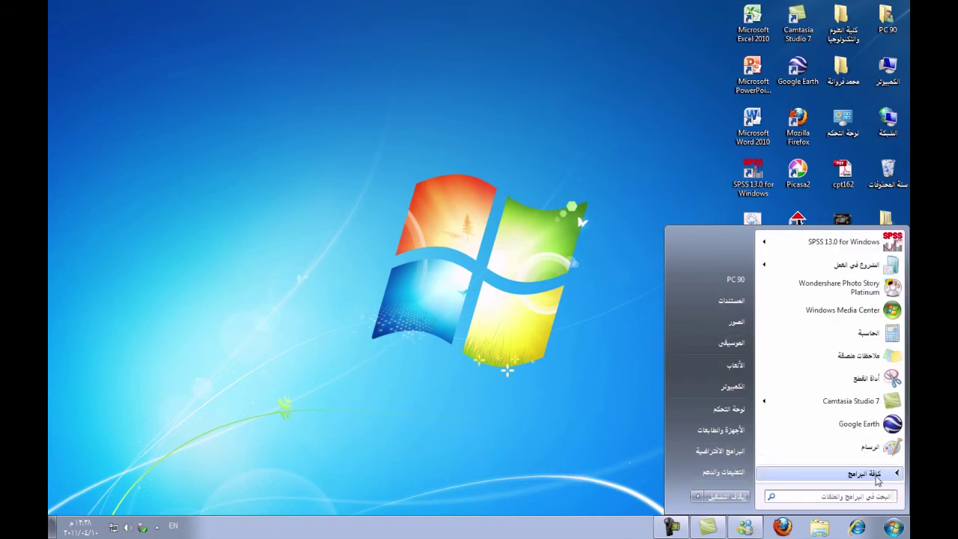
Visit the Documents library and the sample pictures folder in the Pictures library from the Start menu, closing each window
{"action": "left_click", "coordinate": [739, 305]}
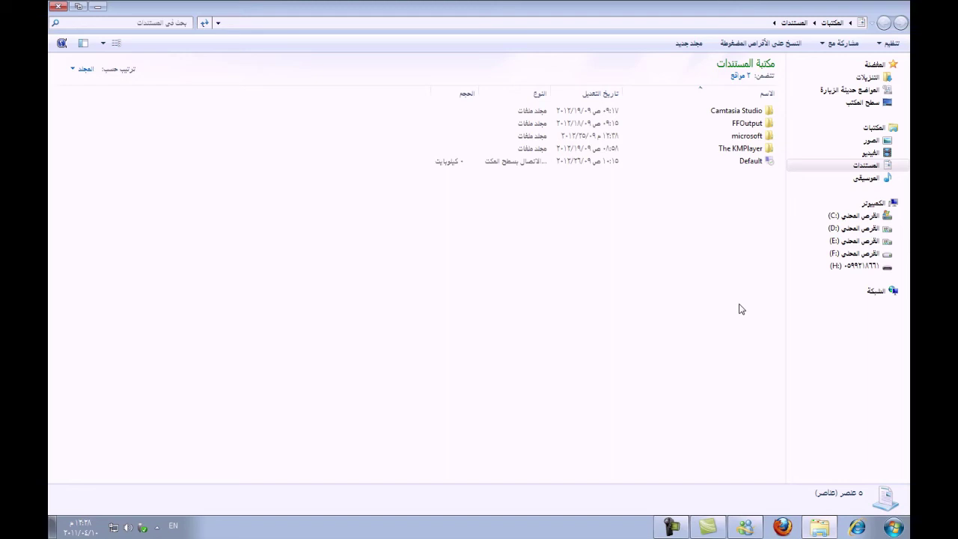
{"action": "left_click", "coordinate": [58, 6]}
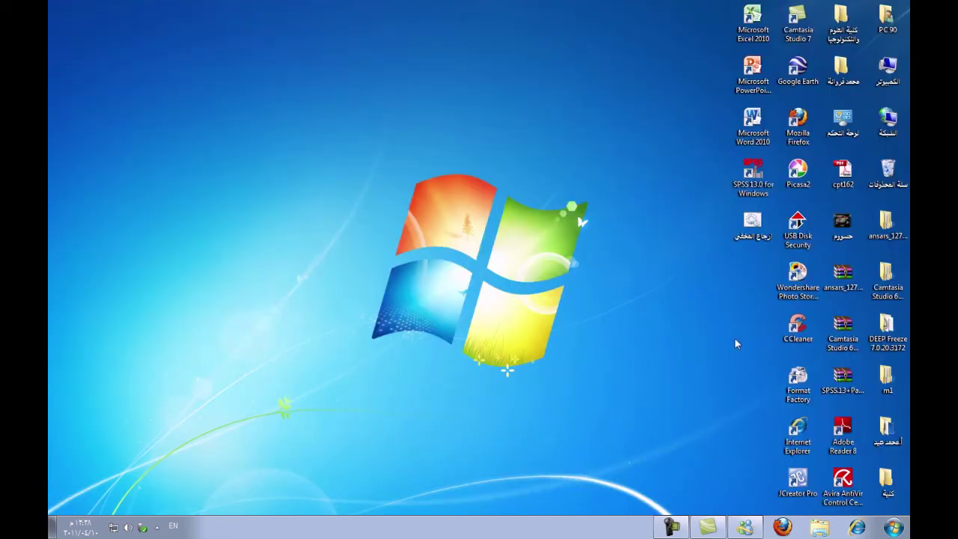
{"action": "key", "text": "super"}
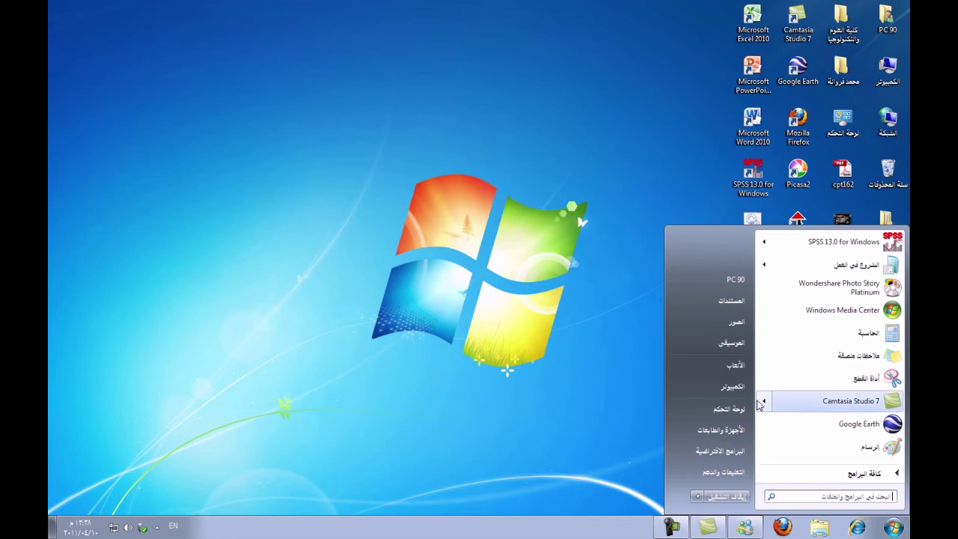
{"action": "left_click", "coordinate": [733, 326]}
{"action": "double_click", "coordinate": [742, 123]}
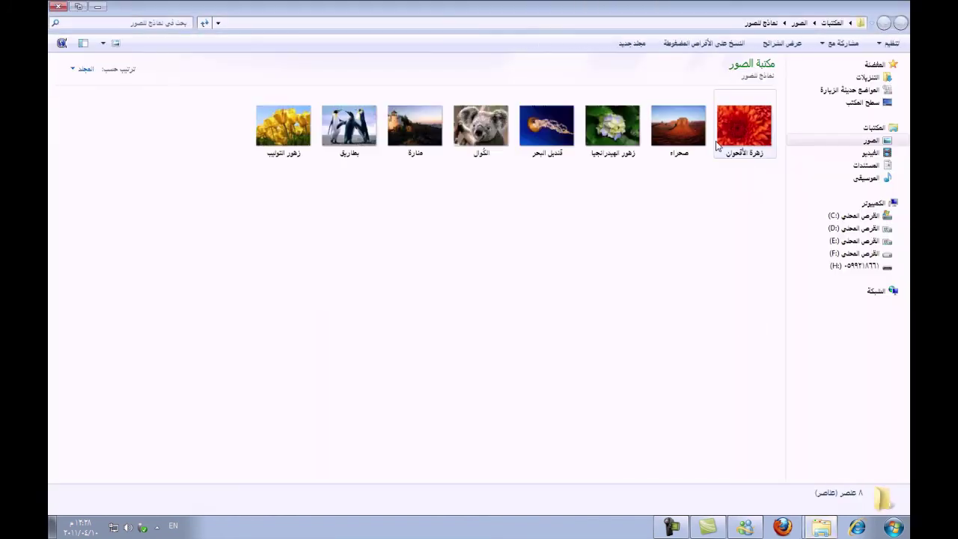
{"action": "key", "text": "BackSpace"}
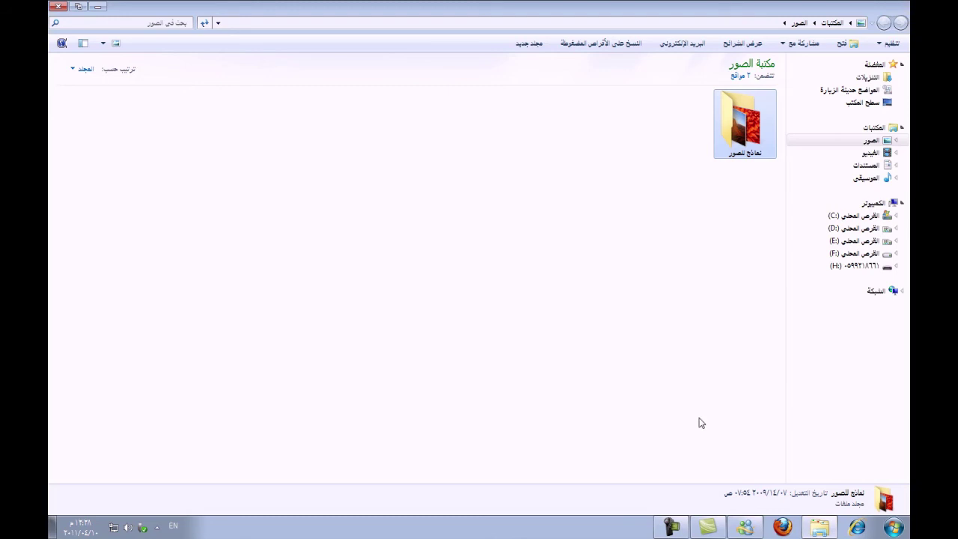
{"action": "left_click", "coordinate": [58, 6]}
View the Control Panel items and the Mouse properties from the Start menu, and close both windows without changing anything
{"action": "left_click", "coordinate": [896, 529]}
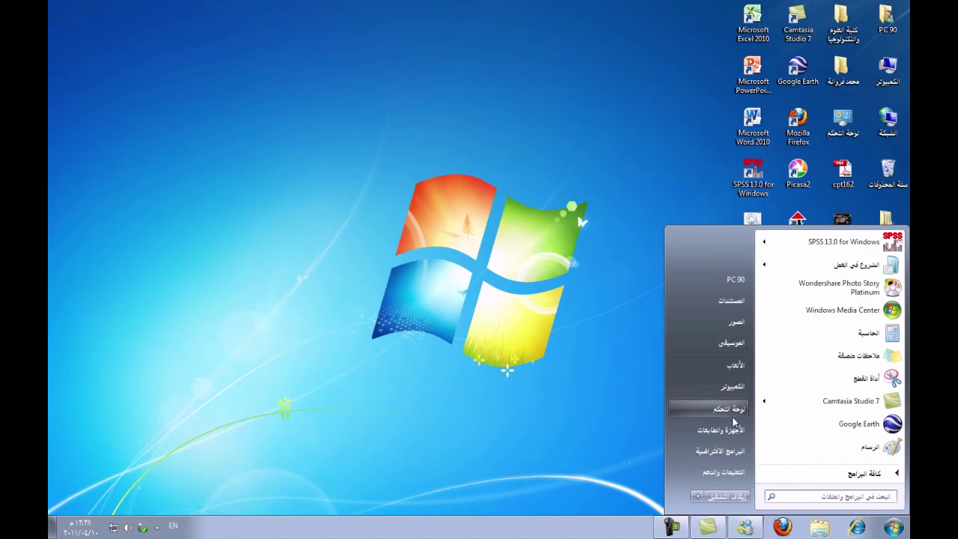
{"action": "left_click", "coordinate": [735, 409]}
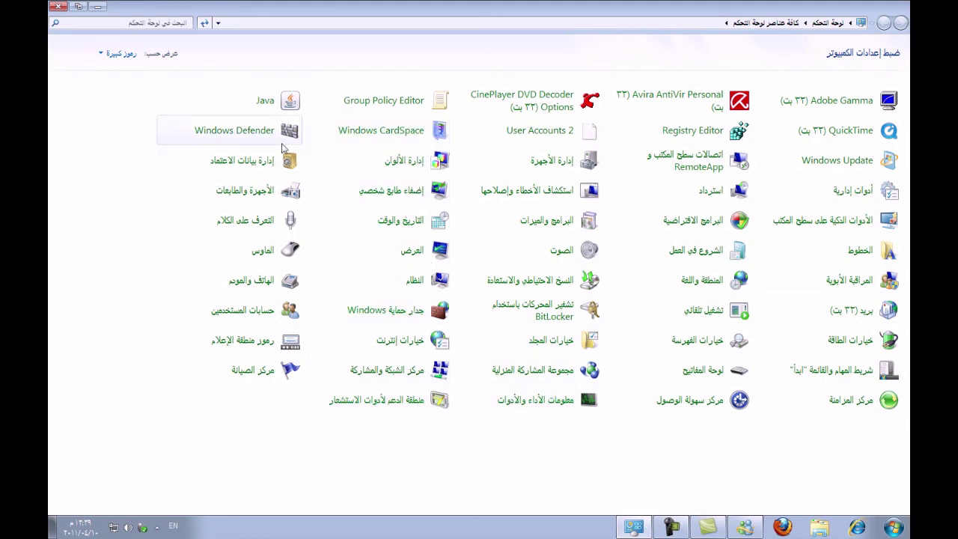
{"action": "left_click", "coordinate": [265, 251]}
{"action": "left_click_drag", "start_coordinate": [289, 117], "coordinate": [374, 133]}
{"action": "left_click", "coordinate": [321, 382]}
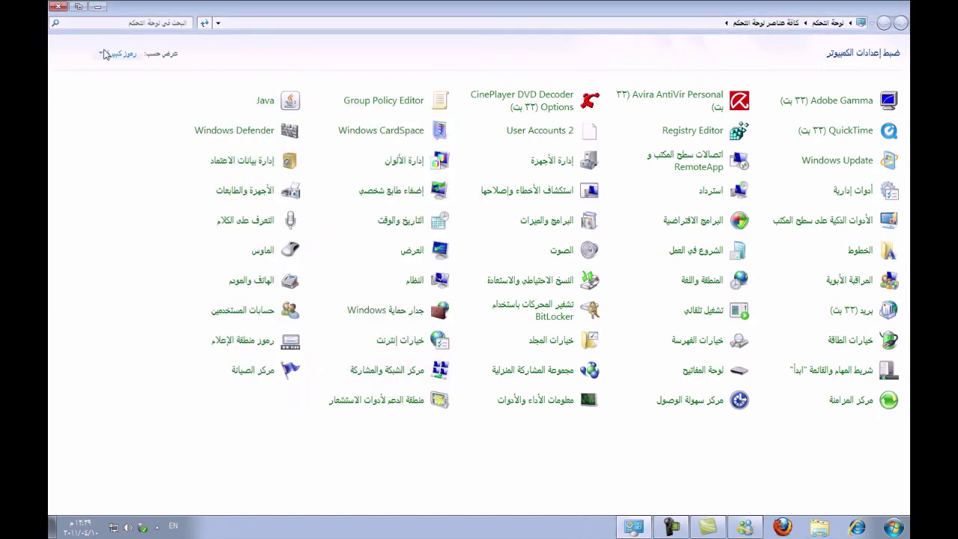
{"action": "left_click", "coordinate": [59, 6]}
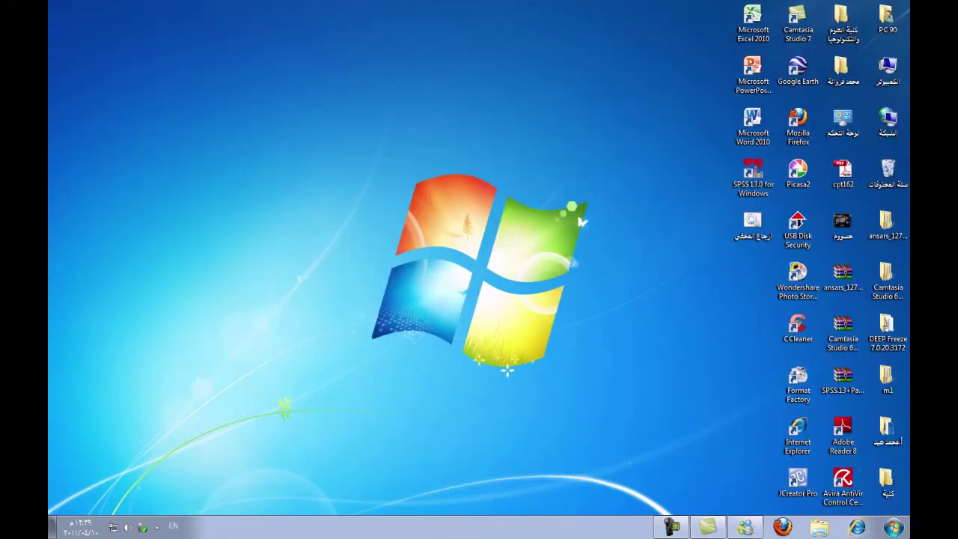
Open the Mouse properties from Control Panel, centre the dialog on screen, and make the double-click speed slightly faster
{"action": "left_click", "coordinate": [892, 527]}
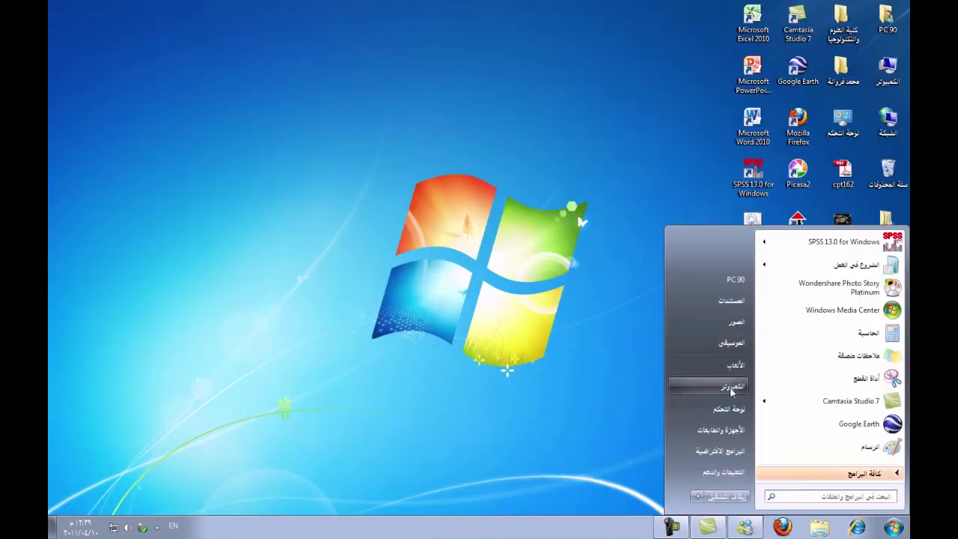
{"action": "left_click", "coordinate": [715, 407]}
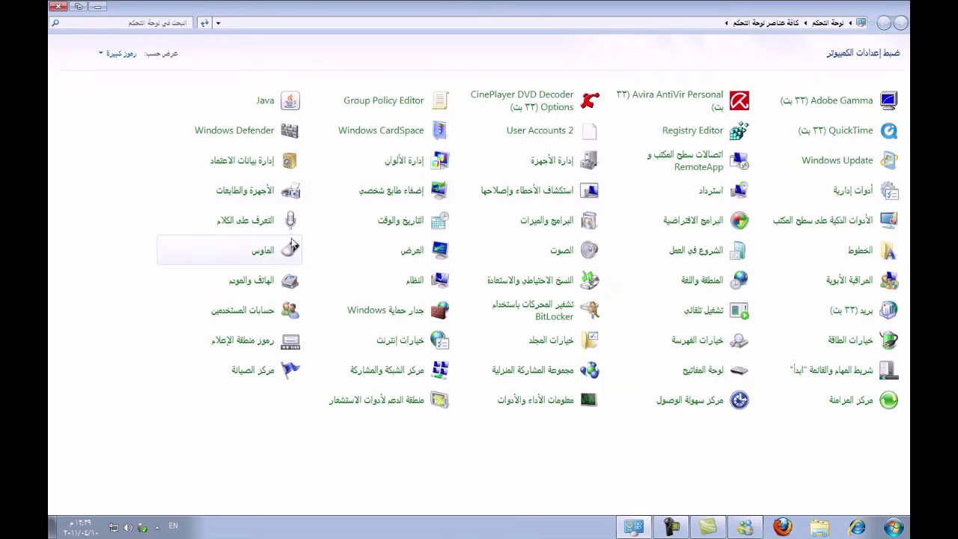
{"action": "left_click", "coordinate": [269, 256]}
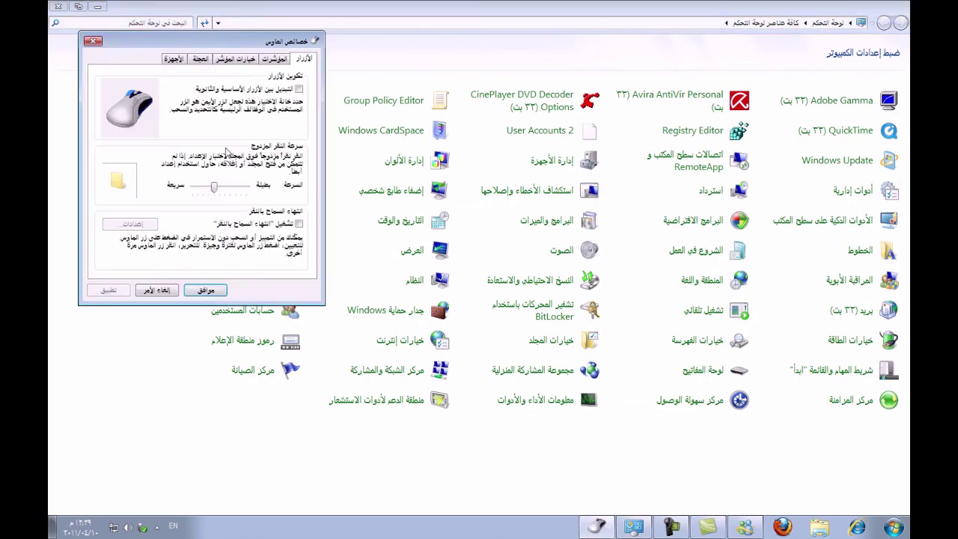
{"action": "left_click_drag", "start_coordinate": [237, 50], "coordinate": [560, 112]}
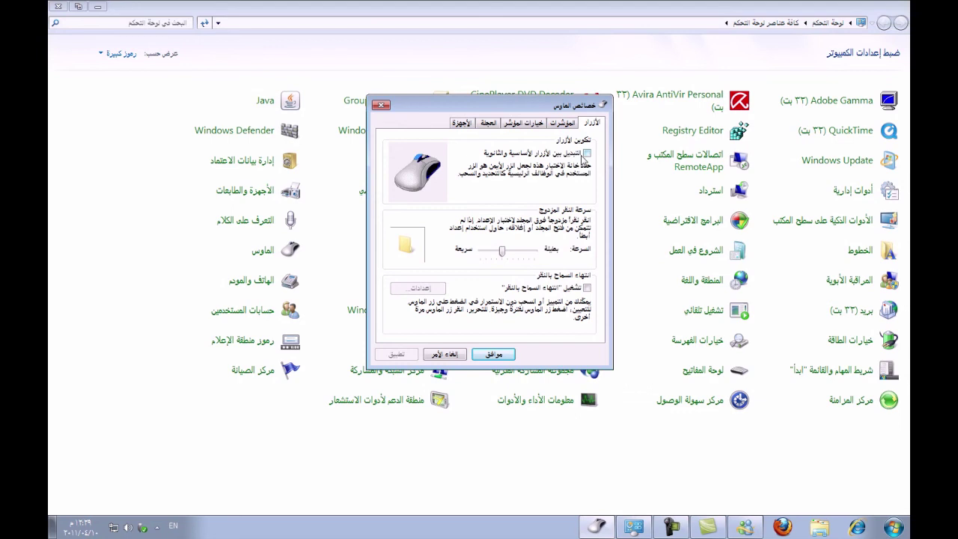
{"action": "left_click_drag", "start_coordinate": [501, 255], "coordinate": [496, 256]}
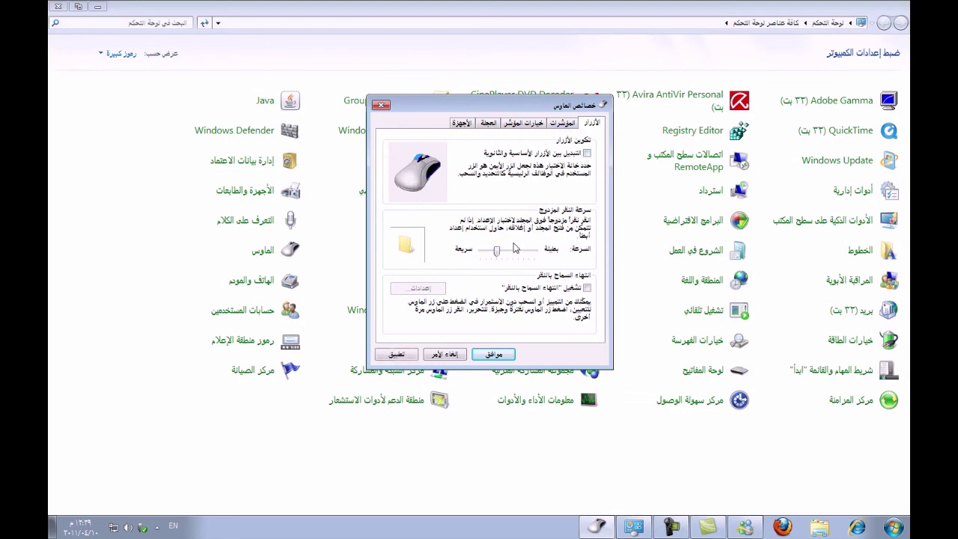
Assign the aero_busy cursor file to the Normal Select pointer in the Windows Aero scheme and apply it
{"action": "left_click", "coordinate": [563, 123]}
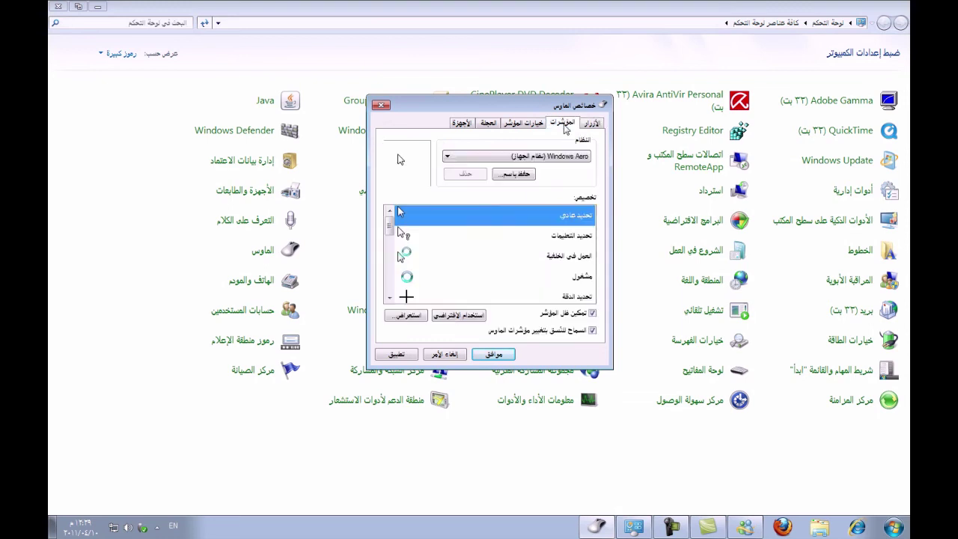
{"action": "left_click", "coordinate": [437, 216]}
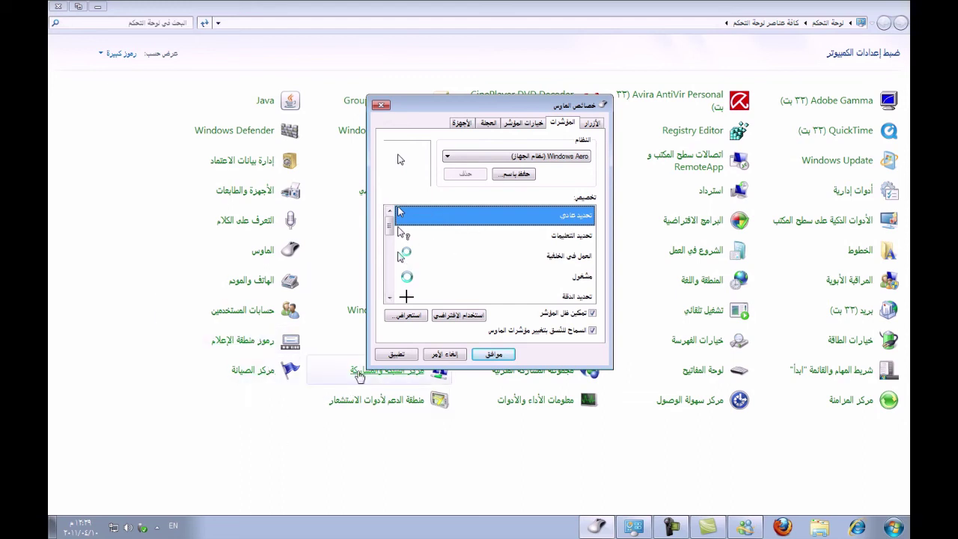
{"action": "left_click", "coordinate": [417, 316]}
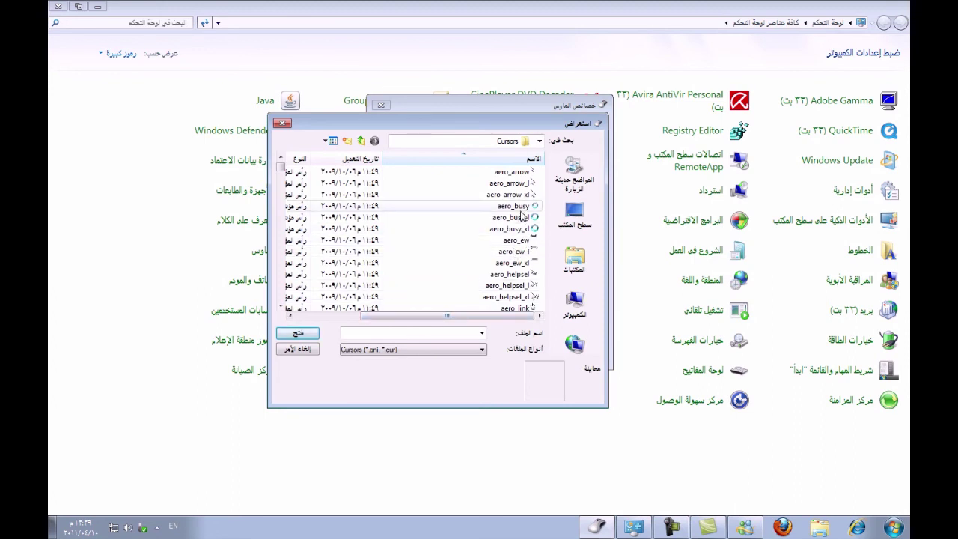
{"action": "left_click", "coordinate": [518, 207]}
{"action": "left_click", "coordinate": [313, 333]}
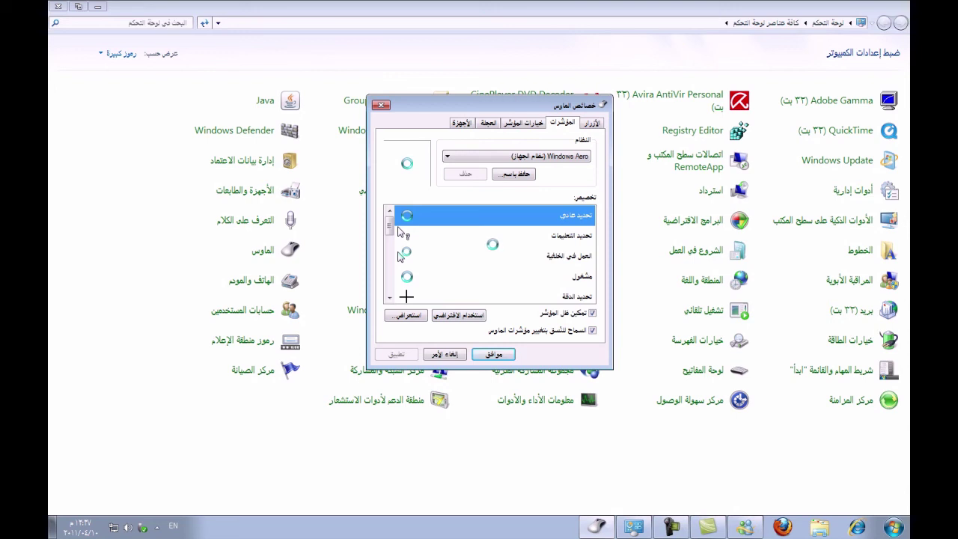
Assign the arrow_l cursor file to the Working in Background pointer, apply it, and close the Mouse properties
{"action": "left_click", "coordinate": [422, 261]}
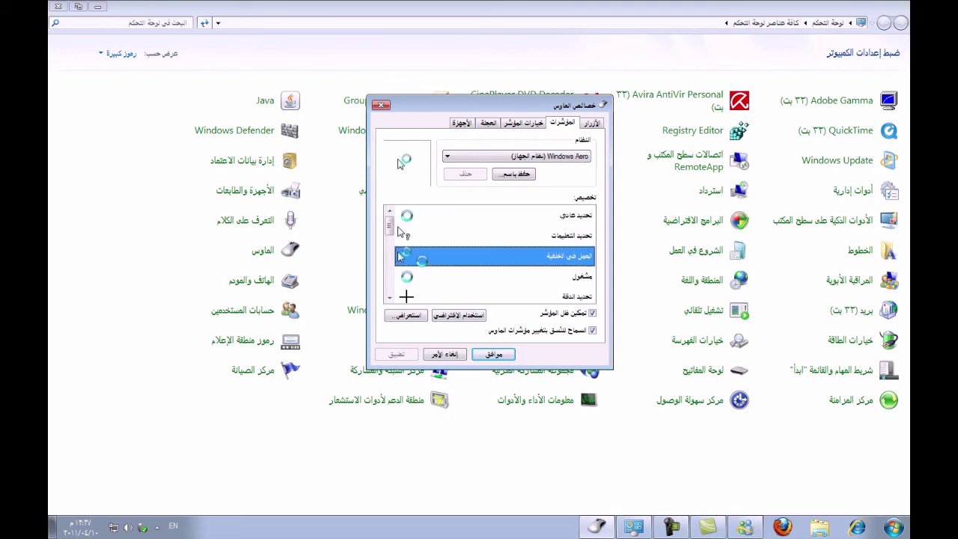
{"action": "left_click", "coordinate": [405, 317]}
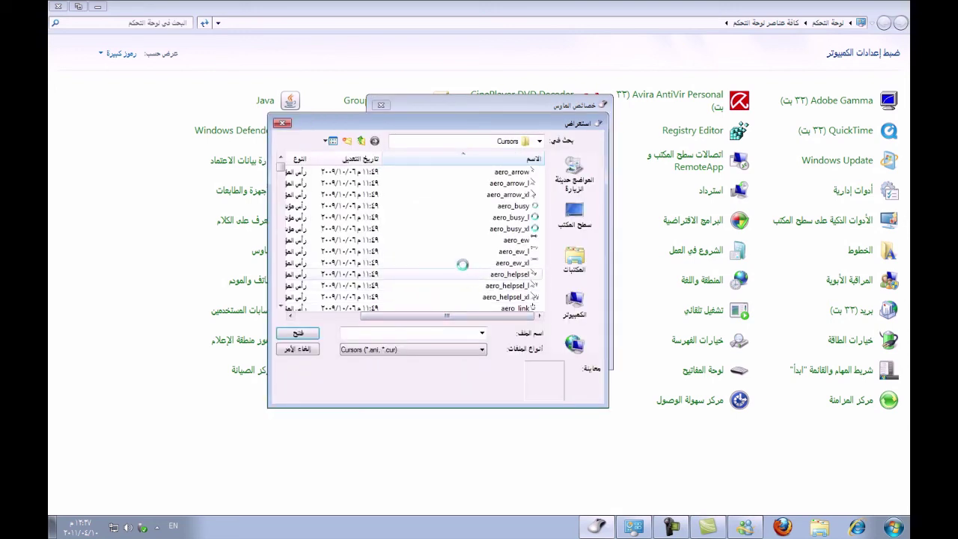
{"action": "scroll", "coordinate": [284, 182], "scroll_direction": "down", "scroll_amount": 15}
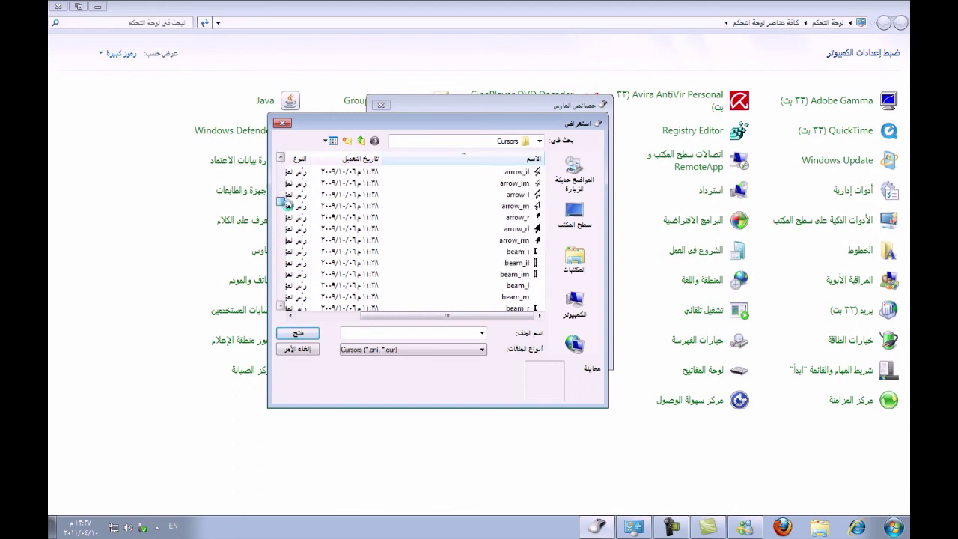
{"action": "left_click", "coordinate": [464, 195]}
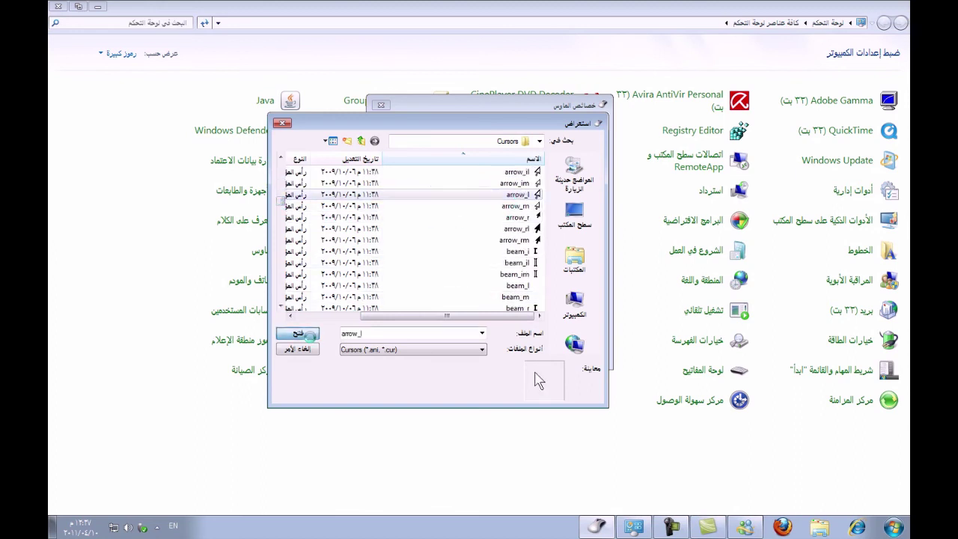
{"action": "left_click", "coordinate": [300, 333]}
{"action": "left_click", "coordinate": [404, 354]}
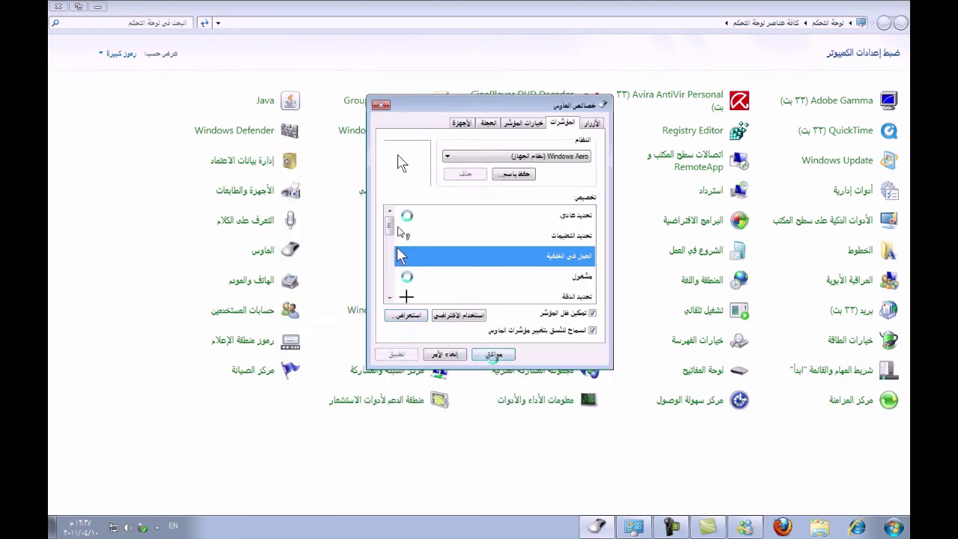
{"action": "left_click", "coordinate": [494, 354]}
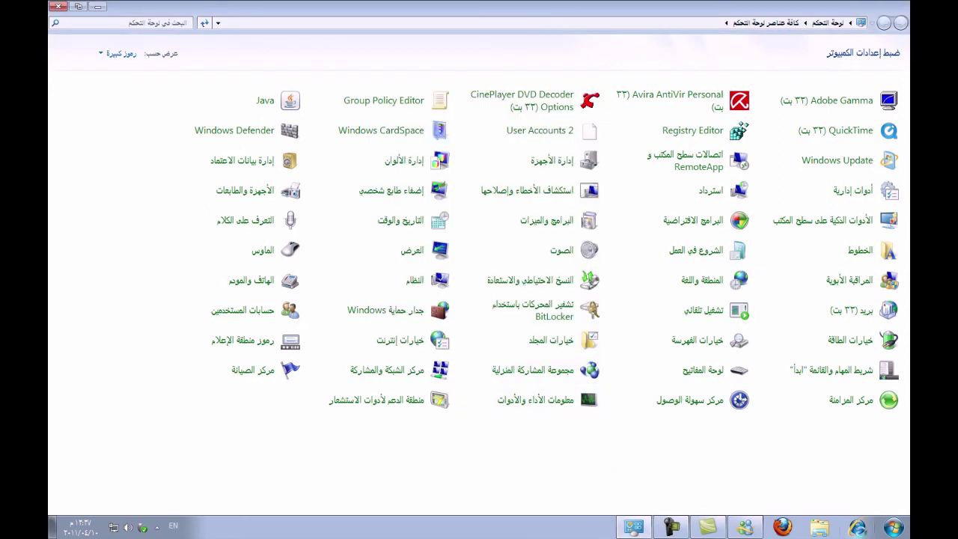
Launch Google Earth from the Start menu and close its window
{"action": "left_click", "coordinate": [891, 530]}
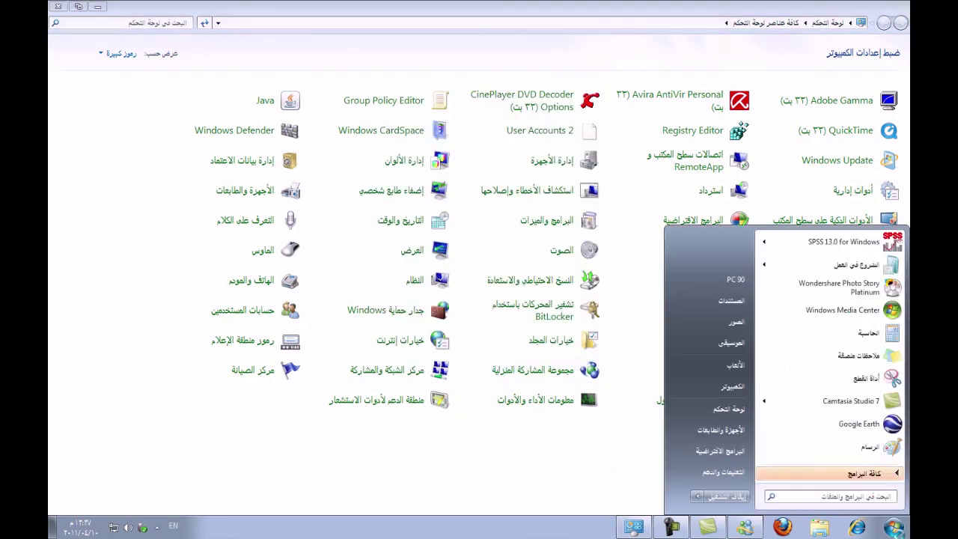
{"action": "left_click", "coordinate": [865, 428]}
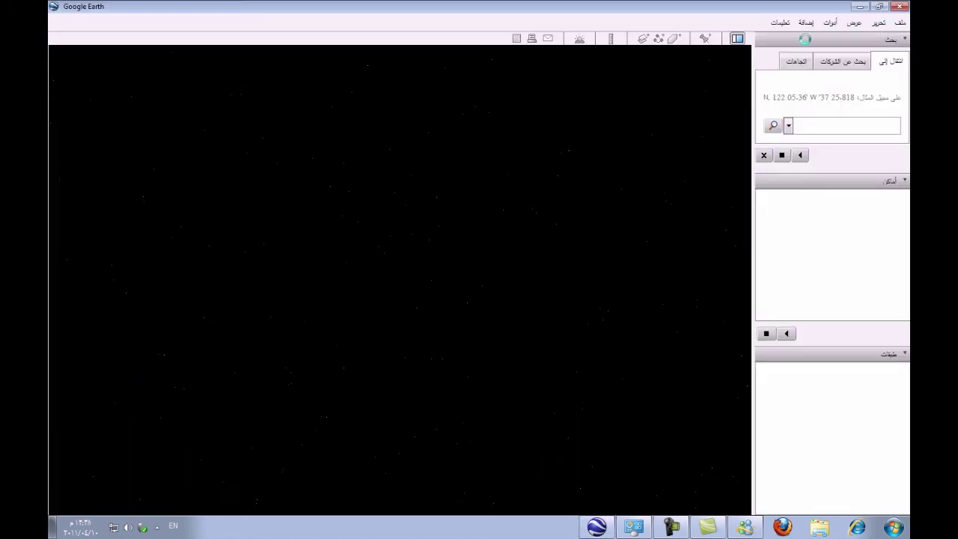
{"action": "left_click", "coordinate": [897, 7]}
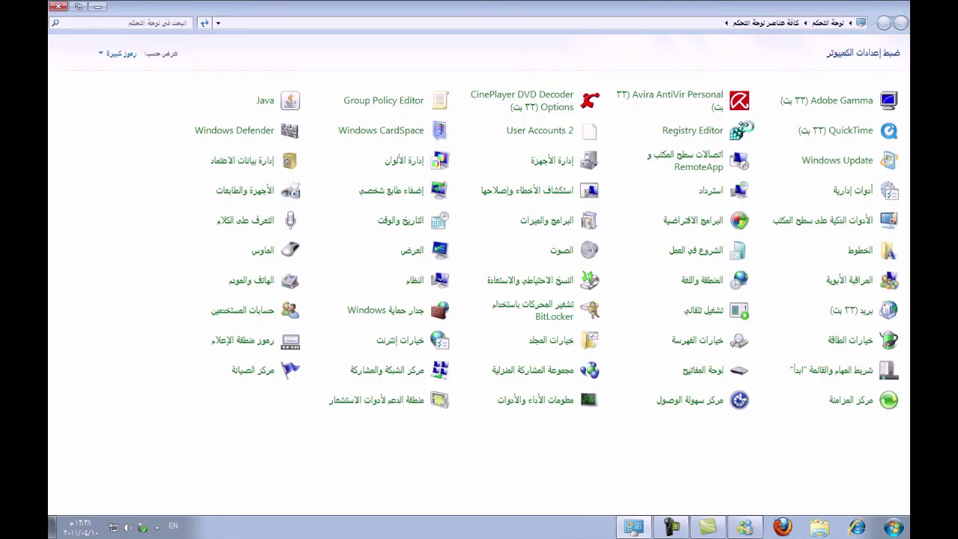
Launch Microsoft Access 2010 from the Microsoft Office folder in the programs list, and close both Access and Control Panel
{"action": "left_click", "coordinate": [894, 528]}
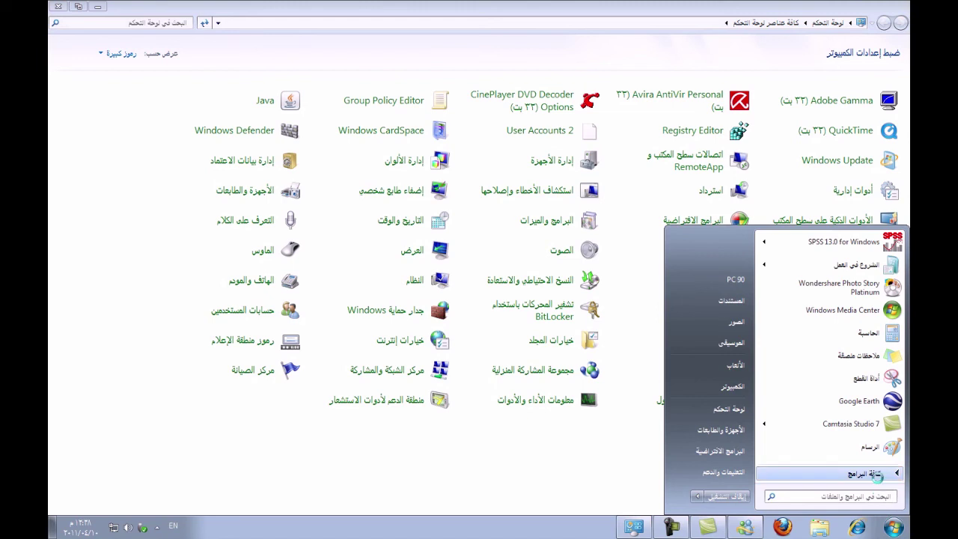
{"action": "left_click", "coordinate": [875, 474]}
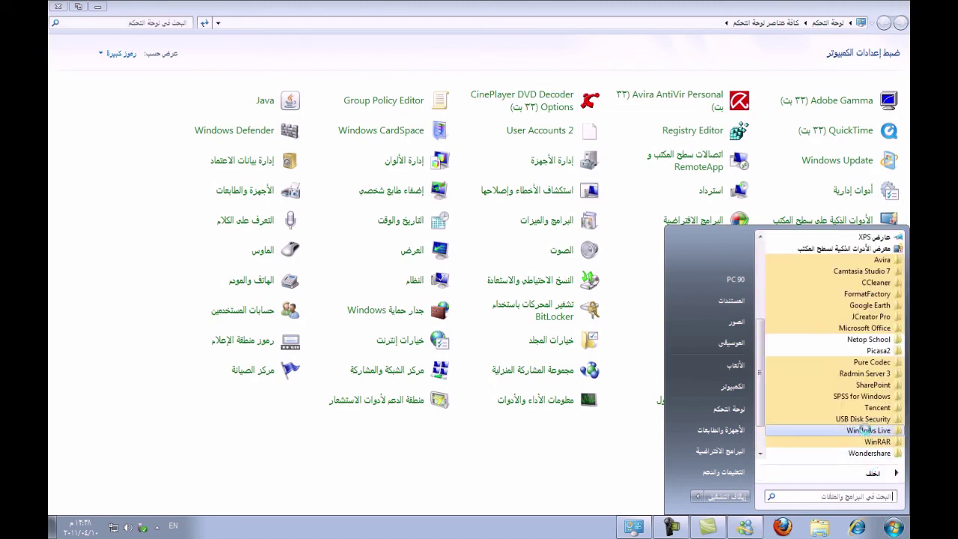
{"action": "left_click", "coordinate": [868, 328]}
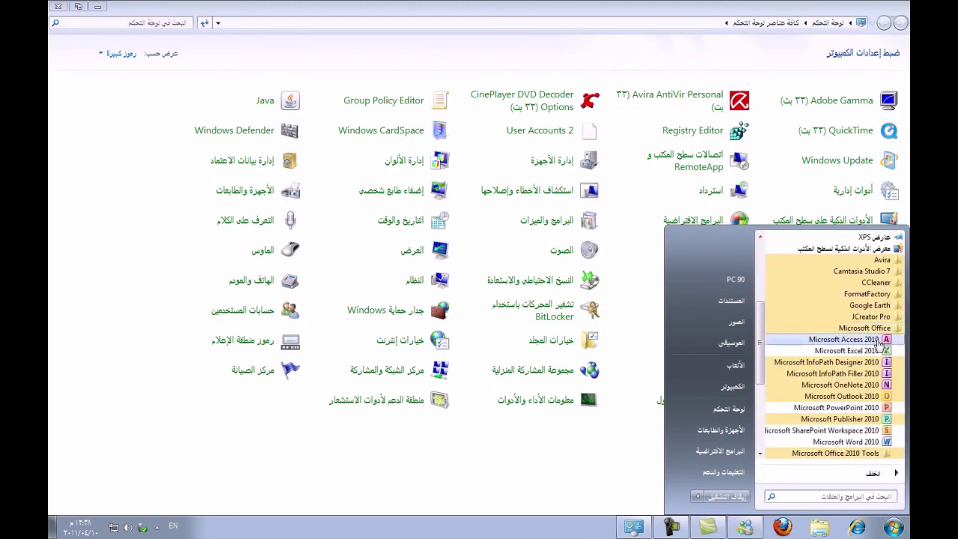
{"action": "left_click", "coordinate": [883, 340]}
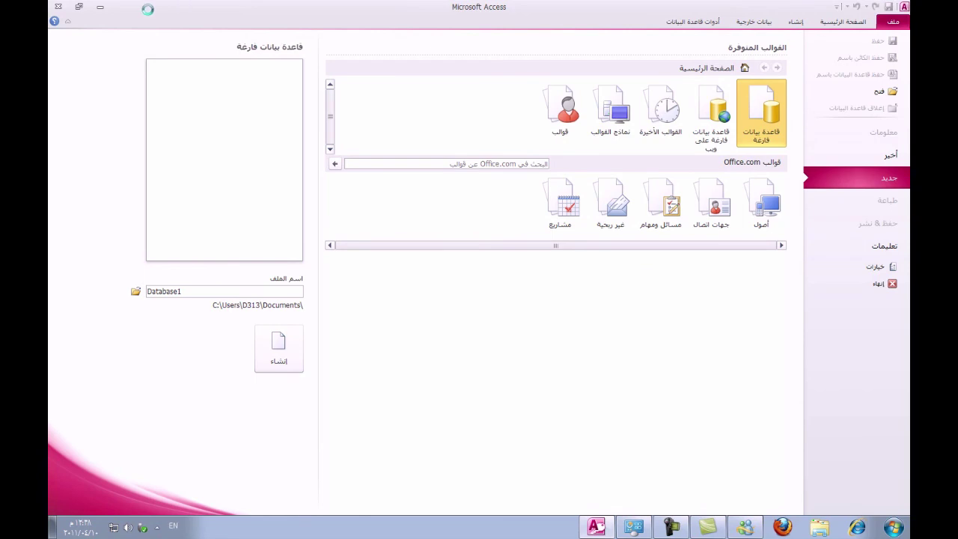
{"action": "left_click", "coordinate": [57, 6]}
{"action": "left_click", "coordinate": [57, 6]}
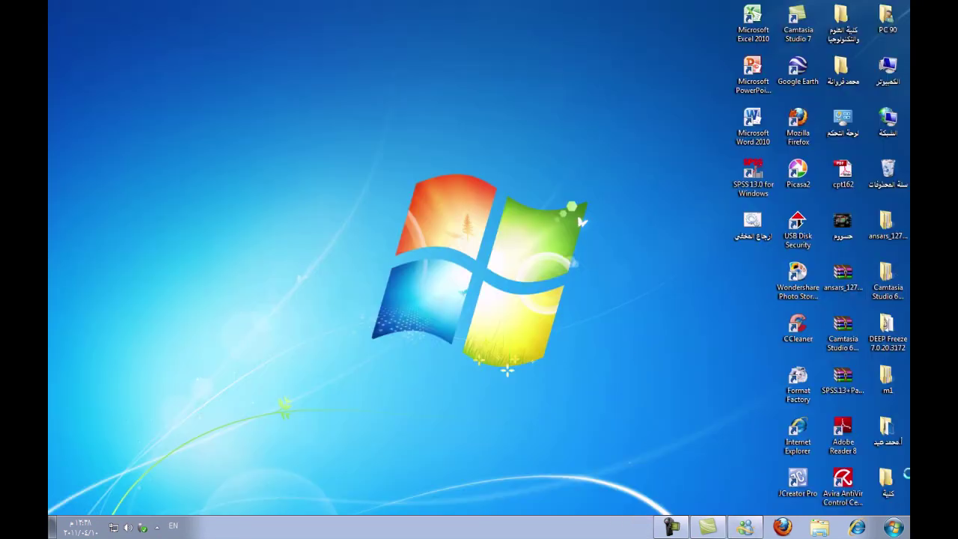
Reopen the Mouse pointer settings from Control Panel and reset the Normal Select, Busy and Working in Background pointers to their defaults
{"action": "left_click", "coordinate": [897, 530]}
{"action": "left_click", "coordinate": [730, 408]}
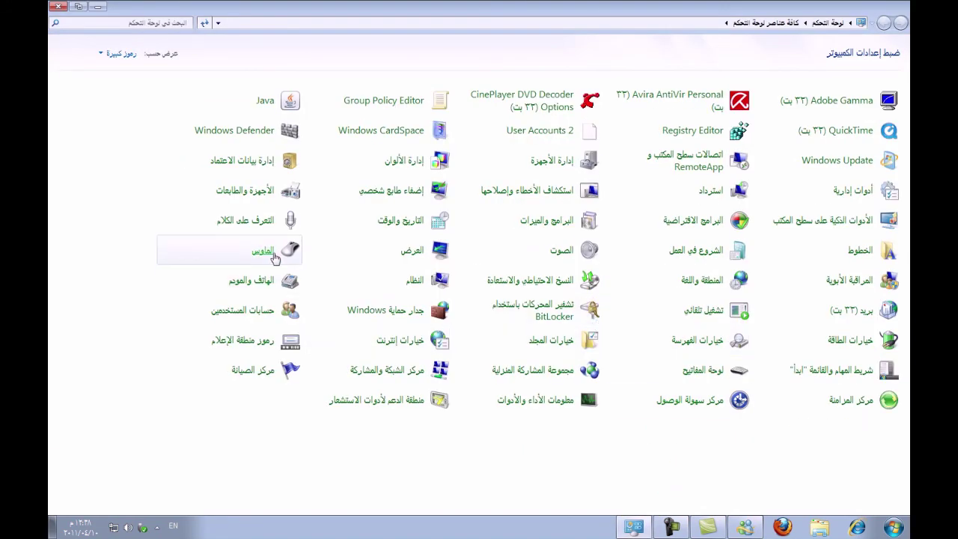
{"action": "left_click", "coordinate": [275, 257]}
{"action": "left_click", "coordinate": [305, 89]}
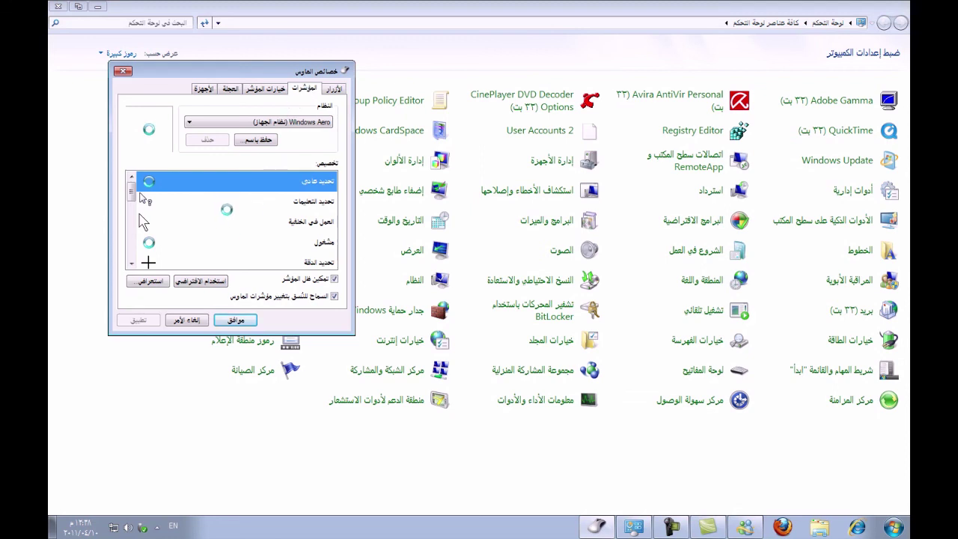
{"action": "left_click", "coordinate": [200, 280]}
{"action": "left_click", "coordinate": [193, 242]}
{"action": "left_click", "coordinate": [210, 281]}
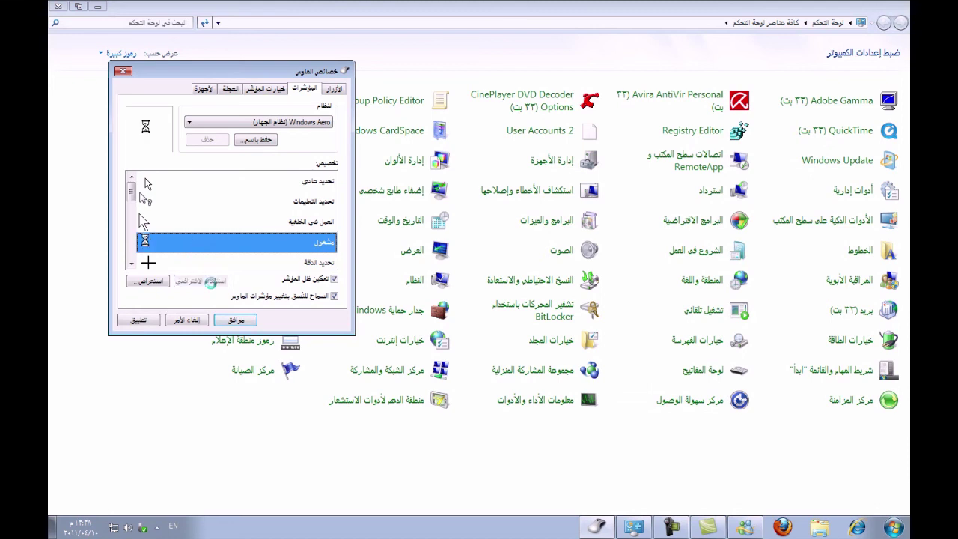
{"action": "left_click", "coordinate": [205, 225]}
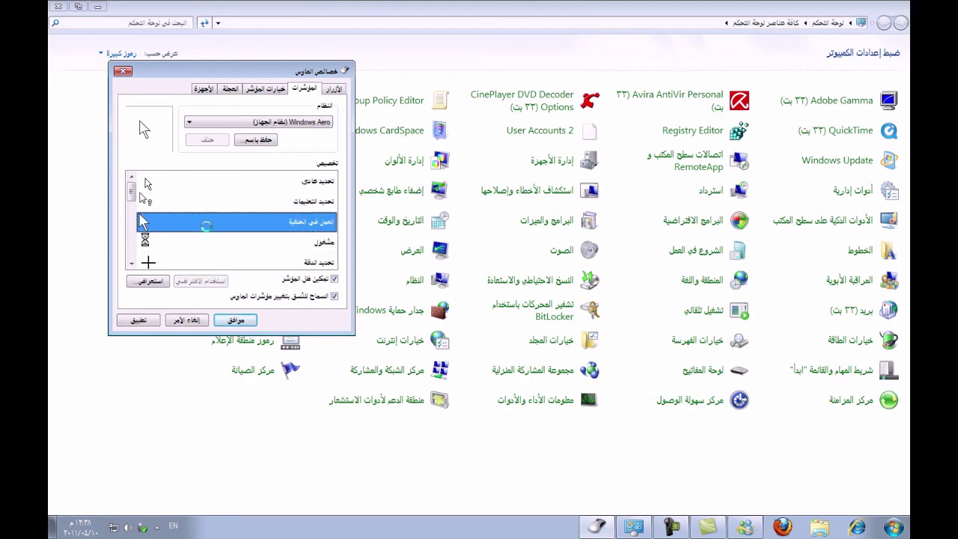
Assign the aero_busy_l cursor file to the Busy pointer and apply the change
{"action": "left_click", "coordinate": [217, 241]}
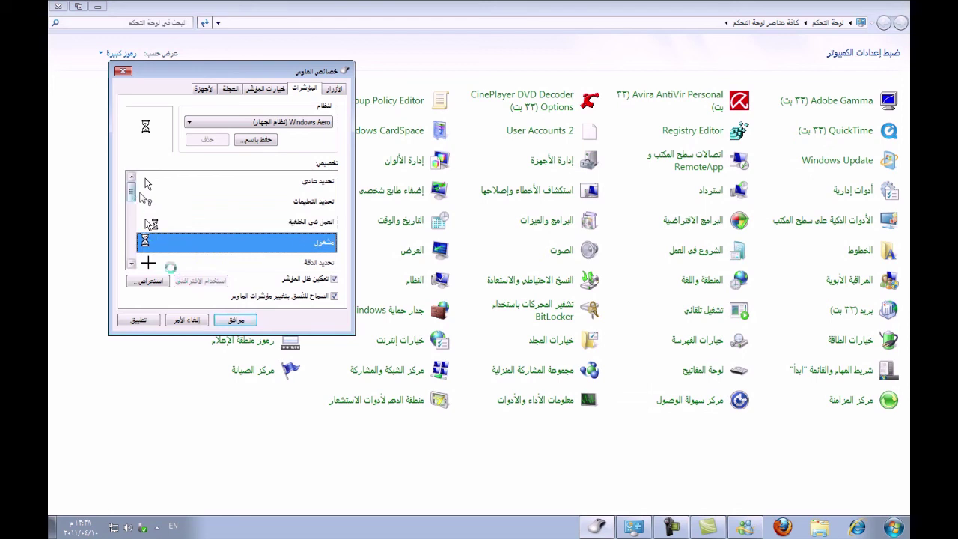
{"action": "left_click", "coordinate": [148, 280]}
{"action": "left_click", "coordinate": [292, 194]}
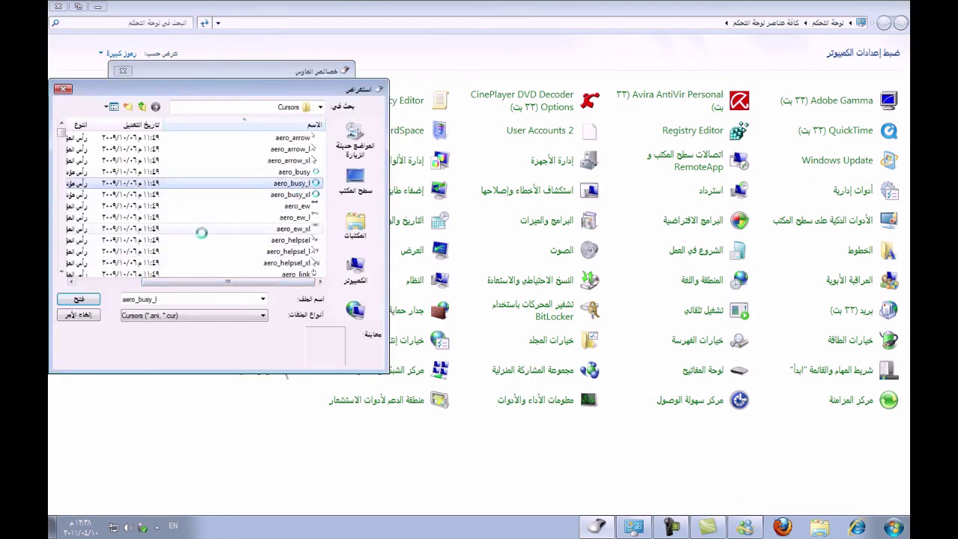
{"action": "left_click", "coordinate": [79, 298]}
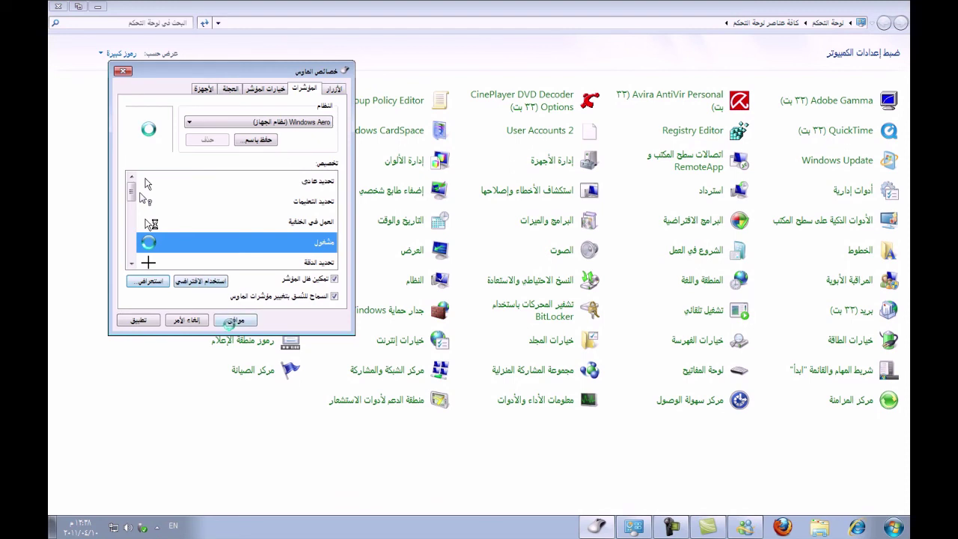
{"action": "left_click", "coordinate": [147, 321]}
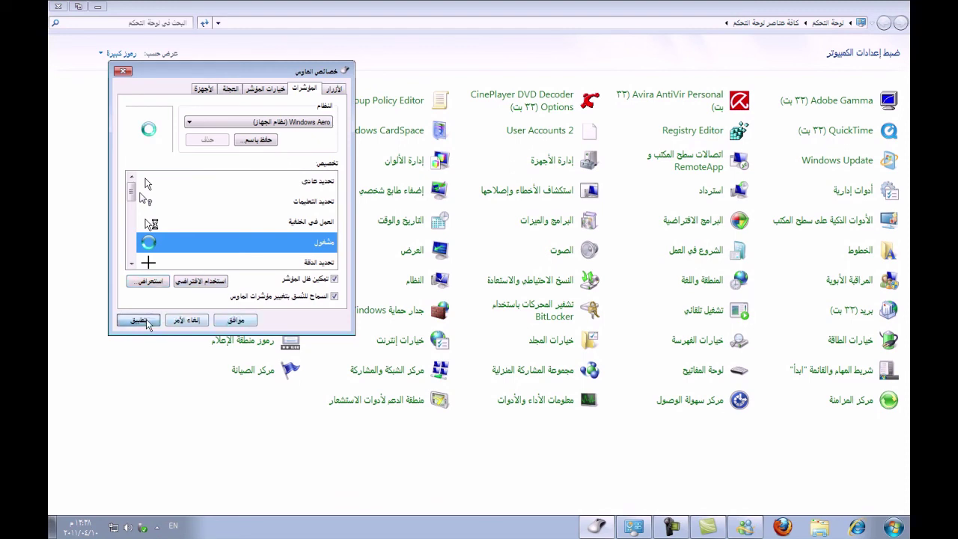
Make the pointer speed slightly faster, enable showing the pointer location with the CTRL key, apply, and close the Mouse properties
{"action": "left_click", "coordinate": [268, 89]}
{"action": "left_click_drag", "start_coordinate": [253, 133], "coordinate": [243, 135]}
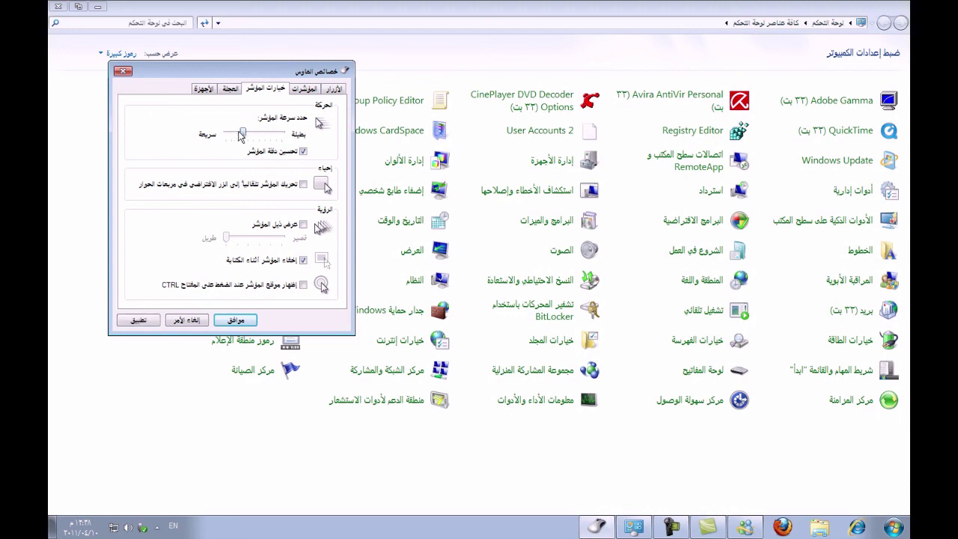
{"action": "left_click", "coordinate": [303, 285]}
{"action": "left_click", "coordinate": [138, 320]}
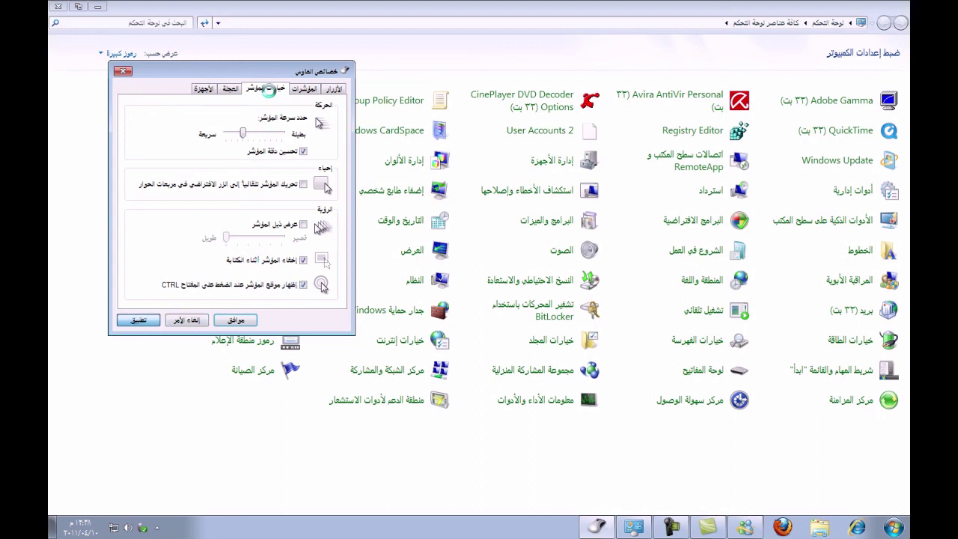
{"action": "left_click", "coordinate": [230, 320]}
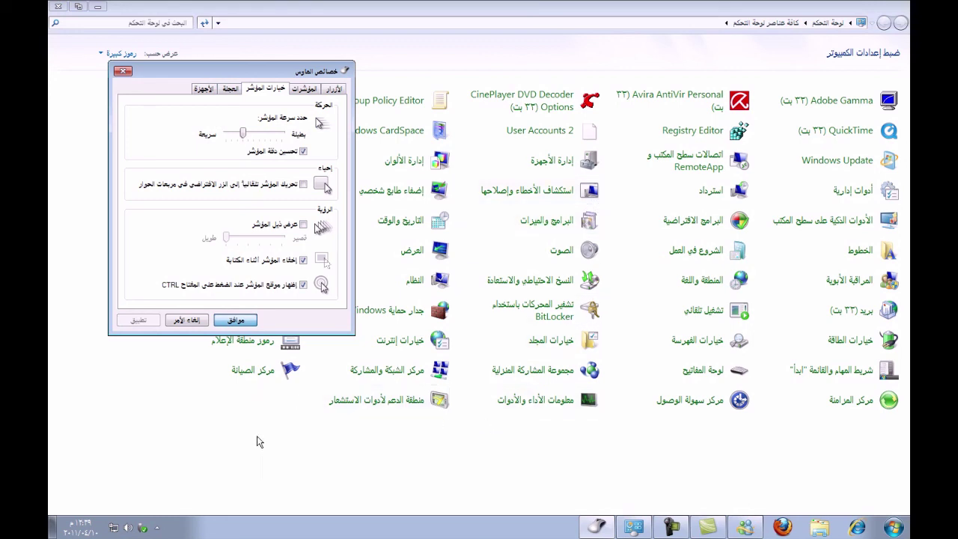
{"action": "left_click", "coordinate": [237, 321]}
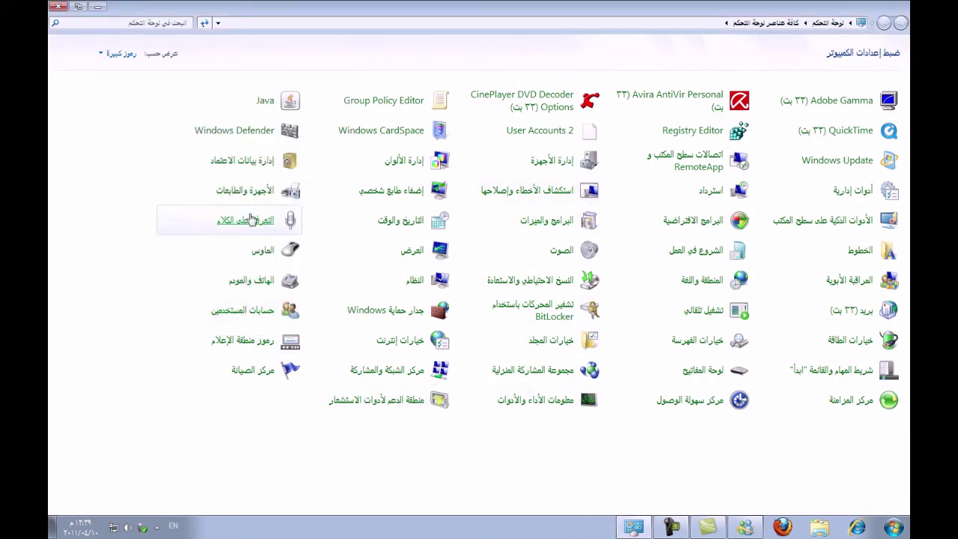
View the Date and Time settings from Control Panel and close them without making changes
{"action": "left_click", "coordinate": [360, 228]}
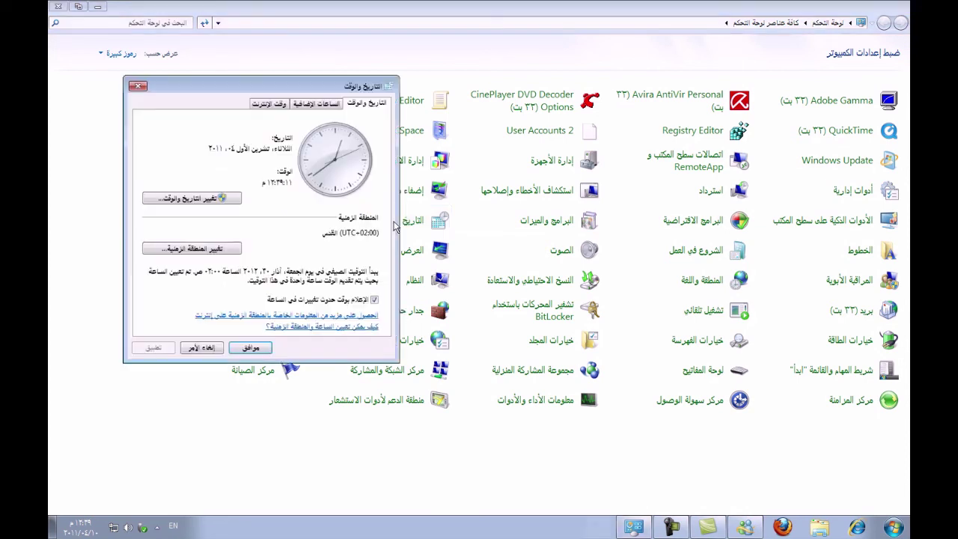
{"action": "left_click", "coordinate": [139, 85]}
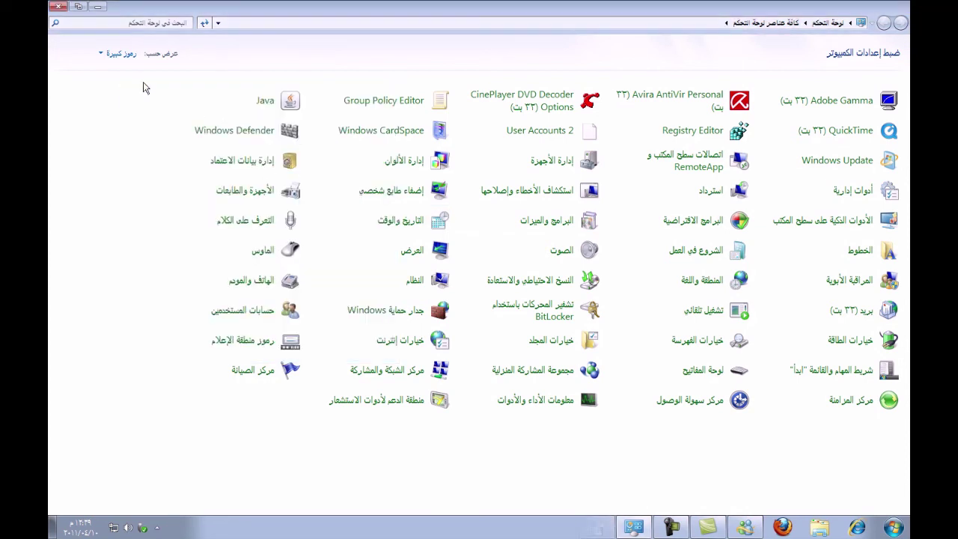
Try the Medium 125% and Larger 150% text sizes in Display, reselect Smaller 100%, and return to all Control Panel items
{"action": "left_click", "coordinate": [416, 253]}
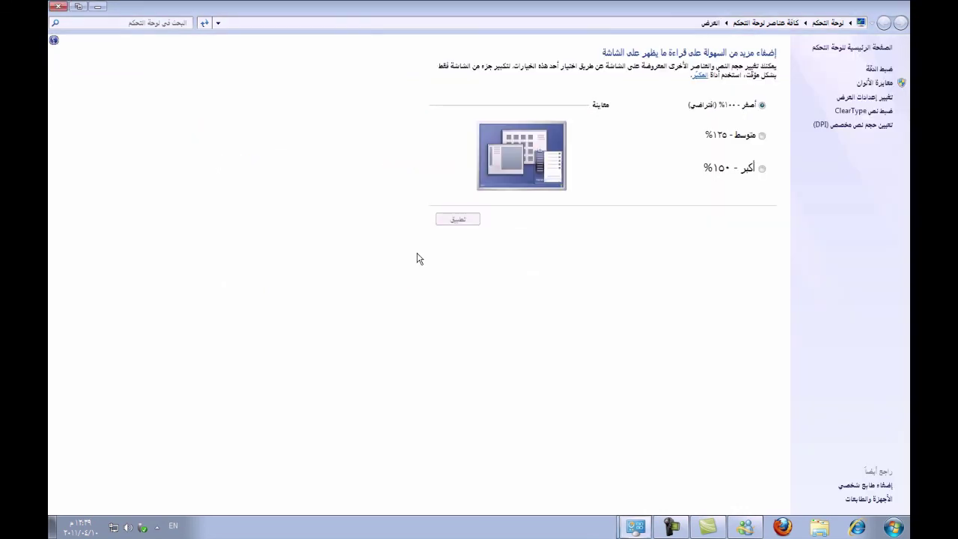
{"action": "left_click", "coordinate": [761, 135]}
{"action": "left_click", "coordinate": [763, 167]}
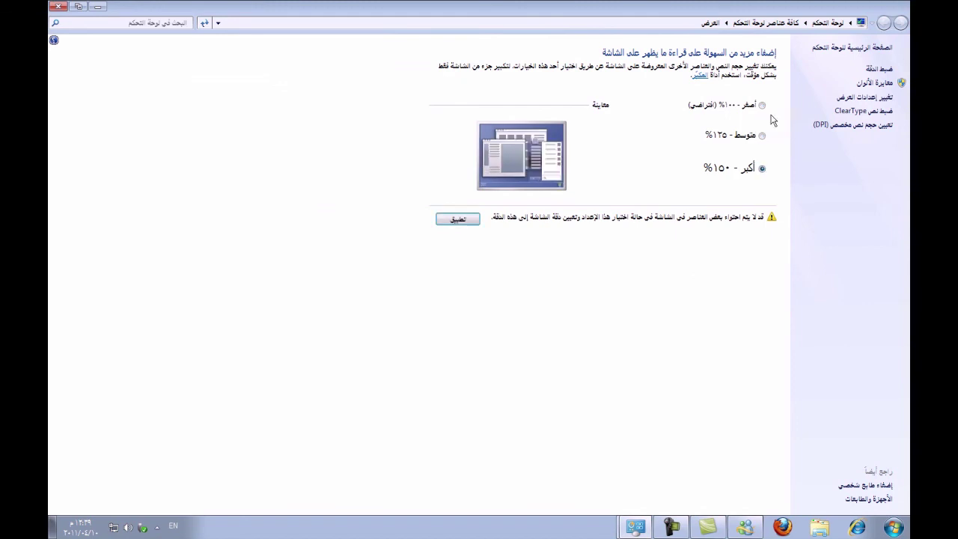
{"action": "left_click", "coordinate": [761, 106]}
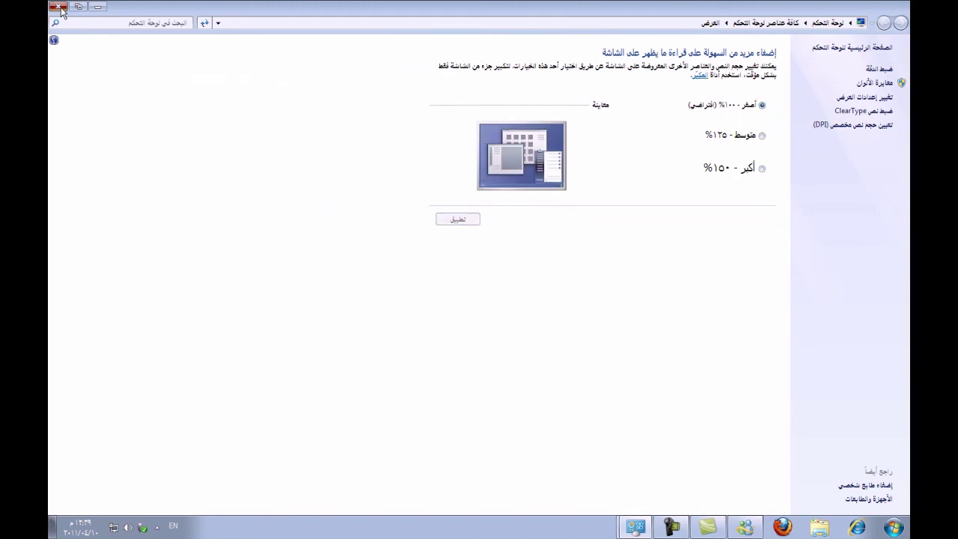
{"action": "key", "text": "alt+Left"}
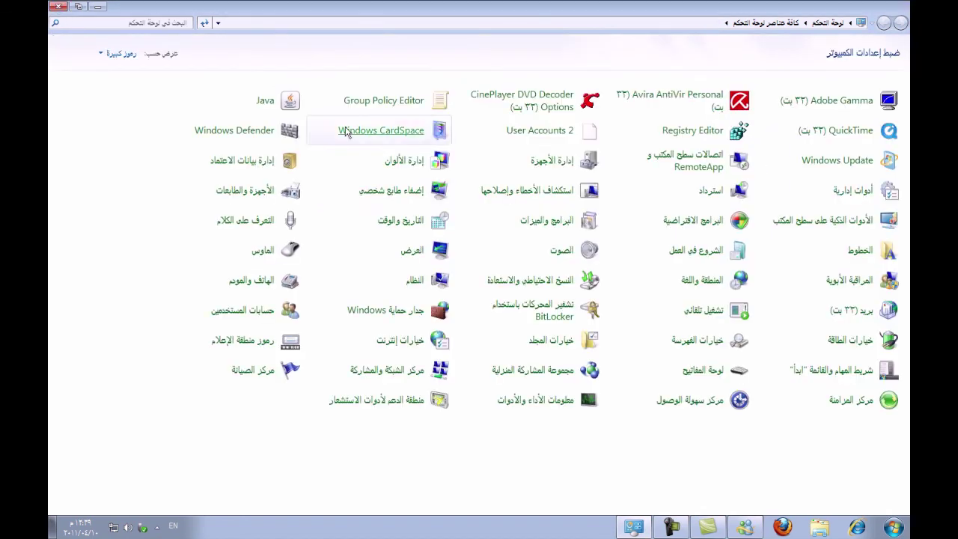
View the computer's basic information on the System page, return to all Control Panel items, and close Control Panel
{"action": "left_click", "coordinate": [424, 287]}
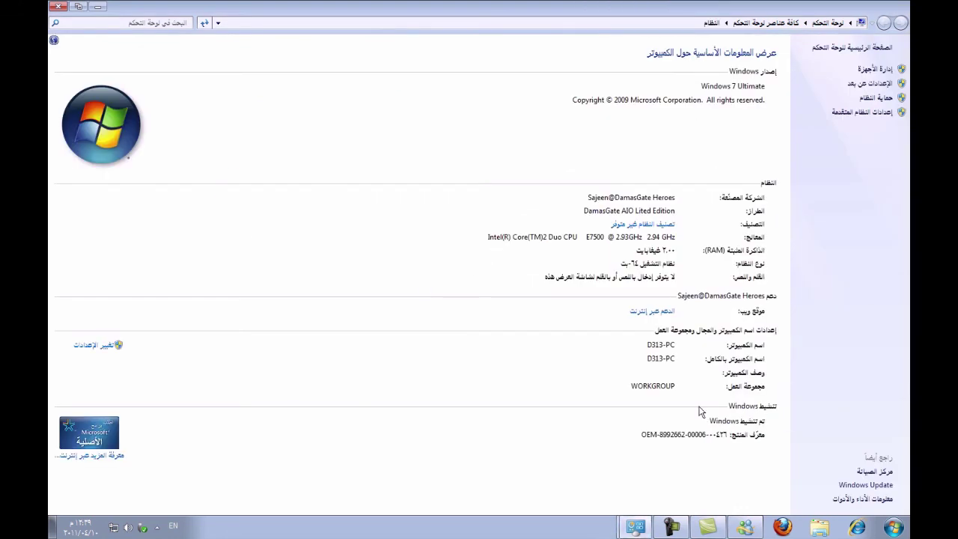
{"action": "key", "text": "alt+Left"}
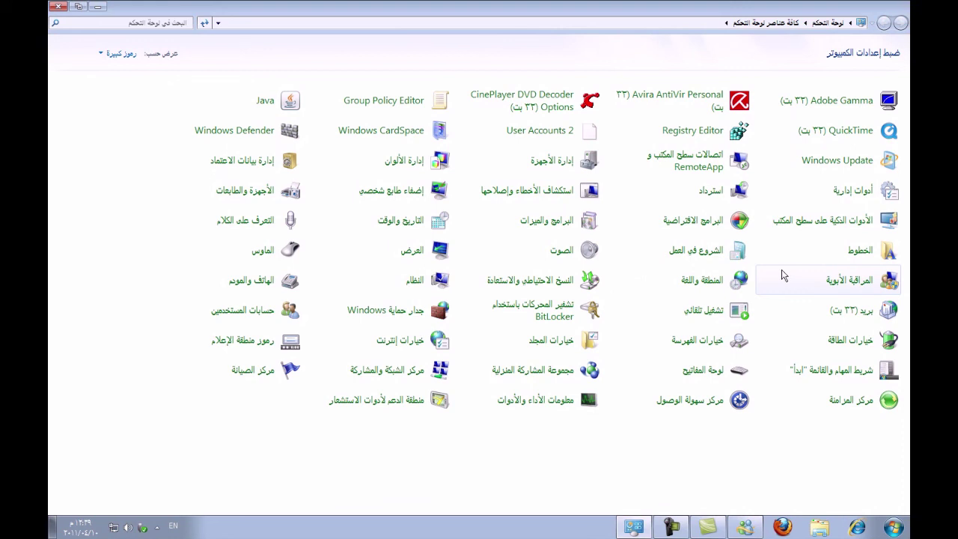
{"action": "left_click", "coordinate": [58, 7]}
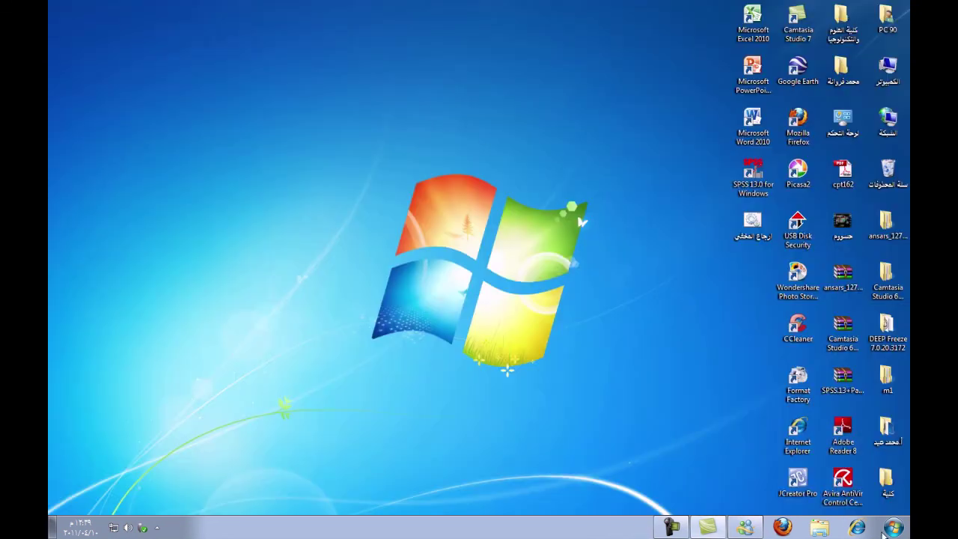
Reopen Control Panel, review the keyboards and languages, location and formats settings in Region and Language, and close both windows
{"action": "left_click", "coordinate": [893, 527]}
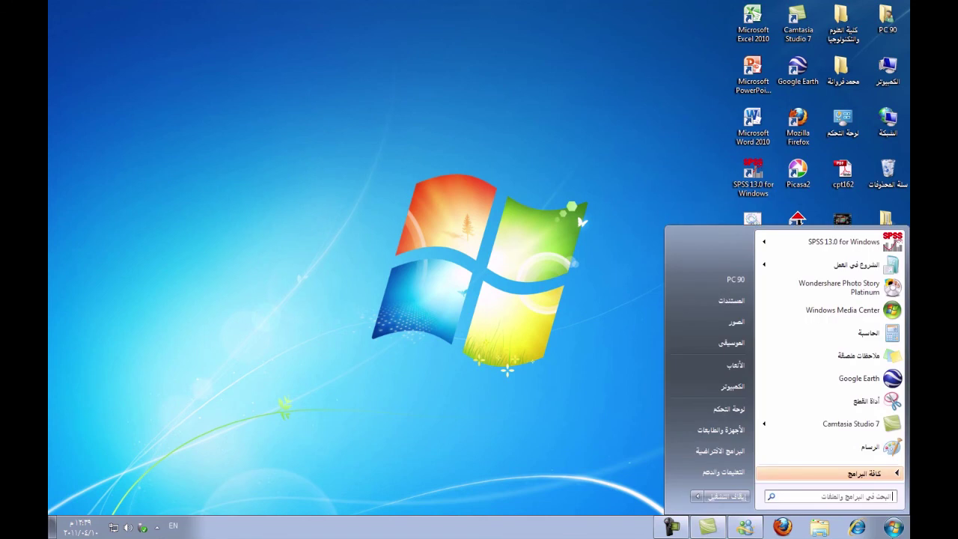
{"action": "left_click", "coordinate": [729, 408]}
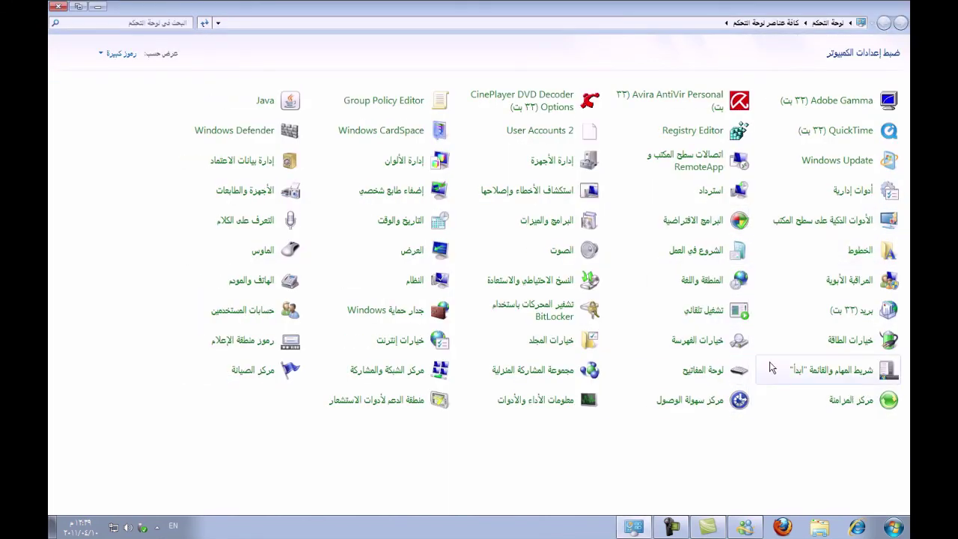
{"action": "left_click", "coordinate": [702, 281]}
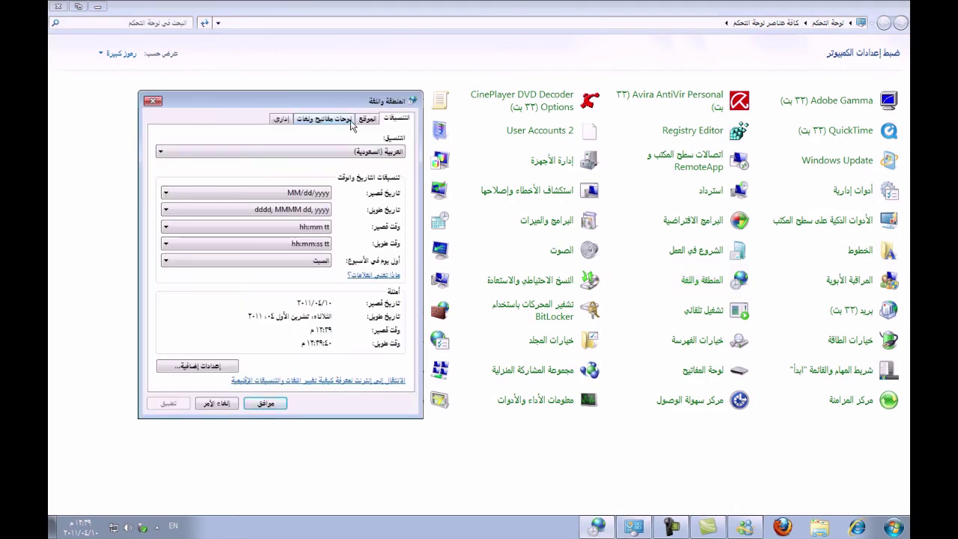
{"action": "left_click", "coordinate": [350, 122]}
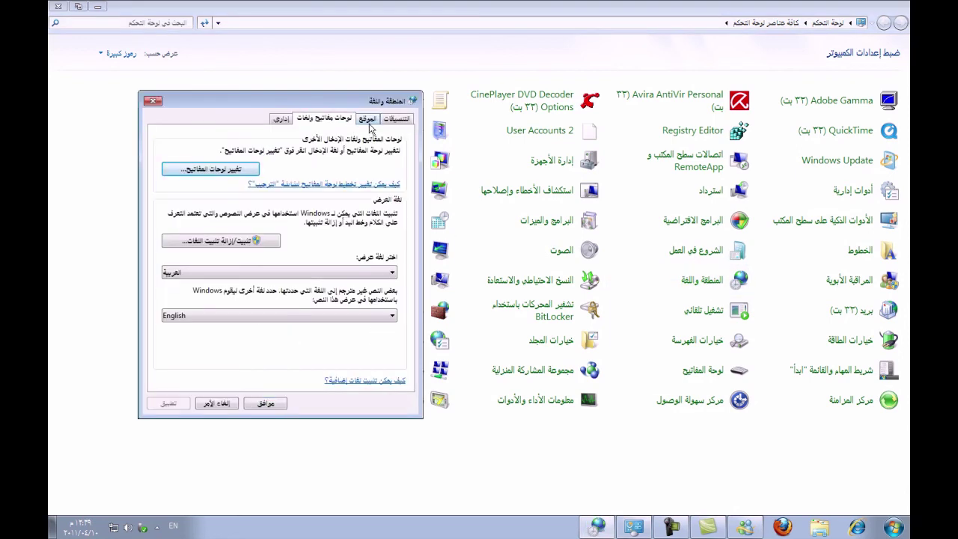
{"action": "left_click", "coordinate": [367, 120]}
{"action": "left_click", "coordinate": [396, 120]}
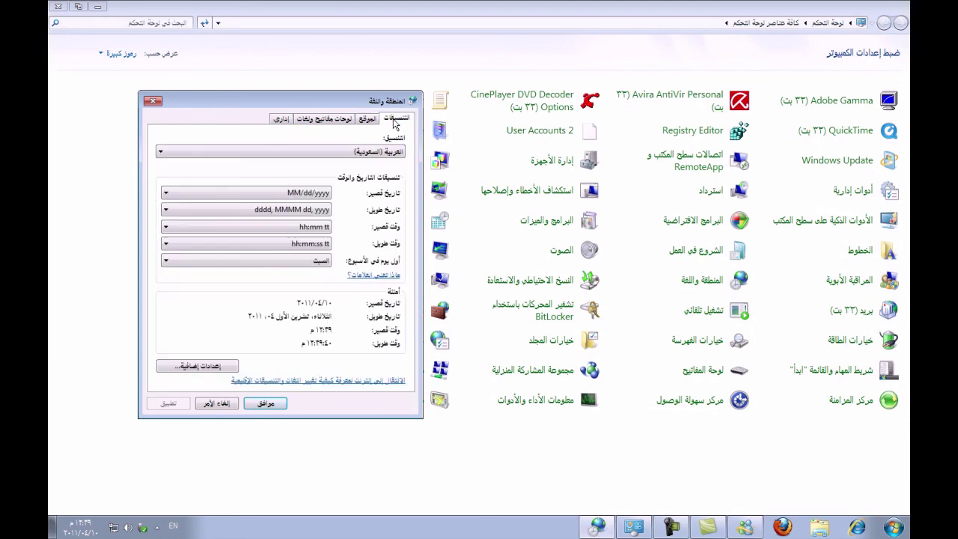
{"action": "left_click", "coordinate": [263, 403]}
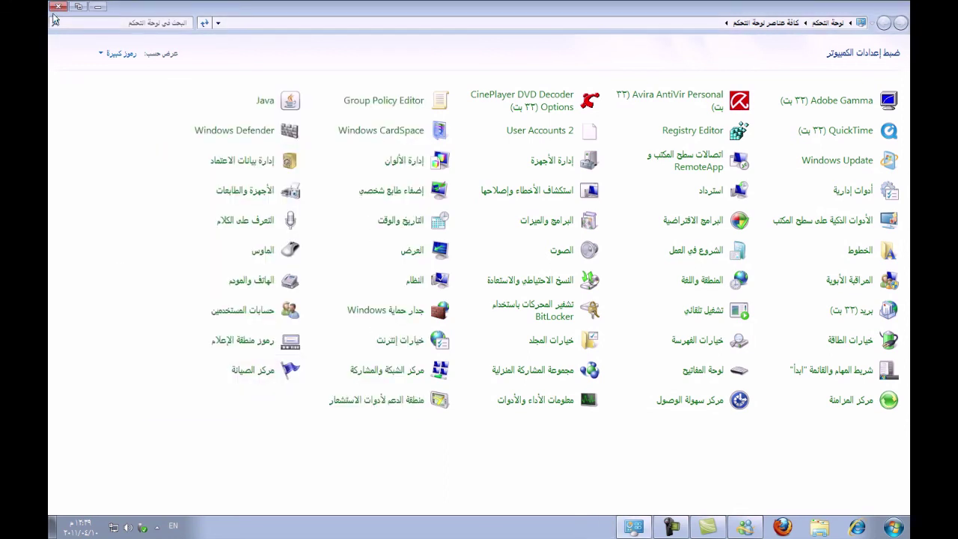
{"action": "left_click", "coordinate": [58, 7]}
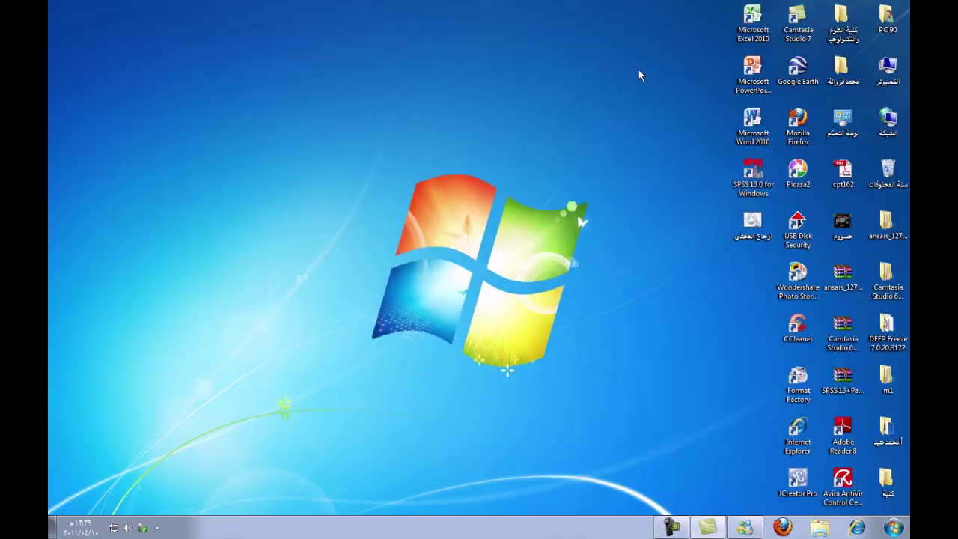
View the system properties of the Computer icon from the desktop and close the window
{"action": "right_click", "coordinate": [895, 75]}
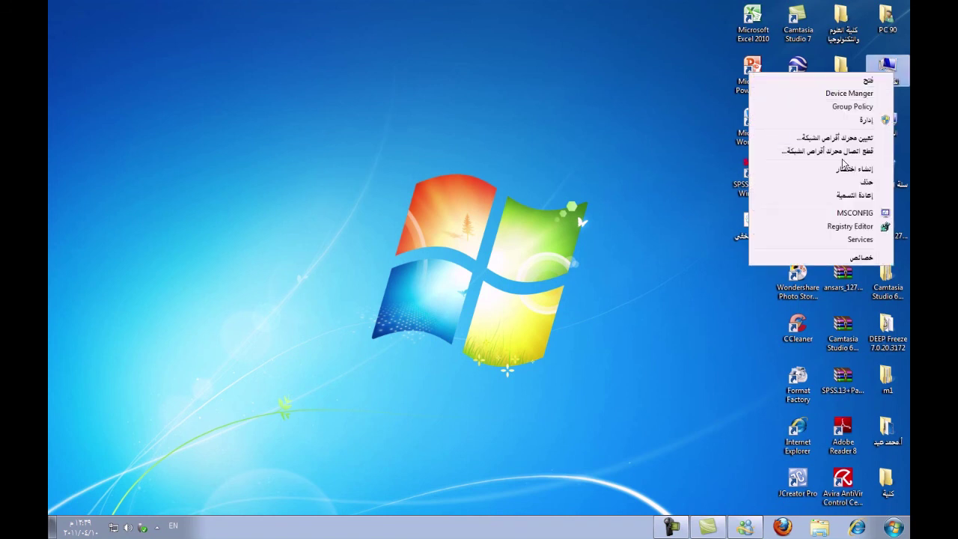
{"action": "left_click", "coordinate": [862, 259]}
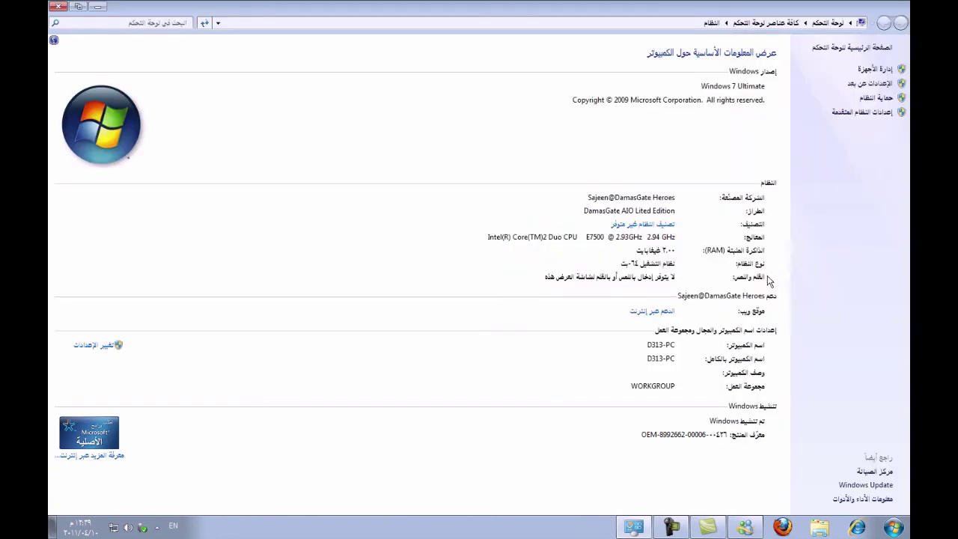
{"action": "left_click", "coordinate": [59, 6]}
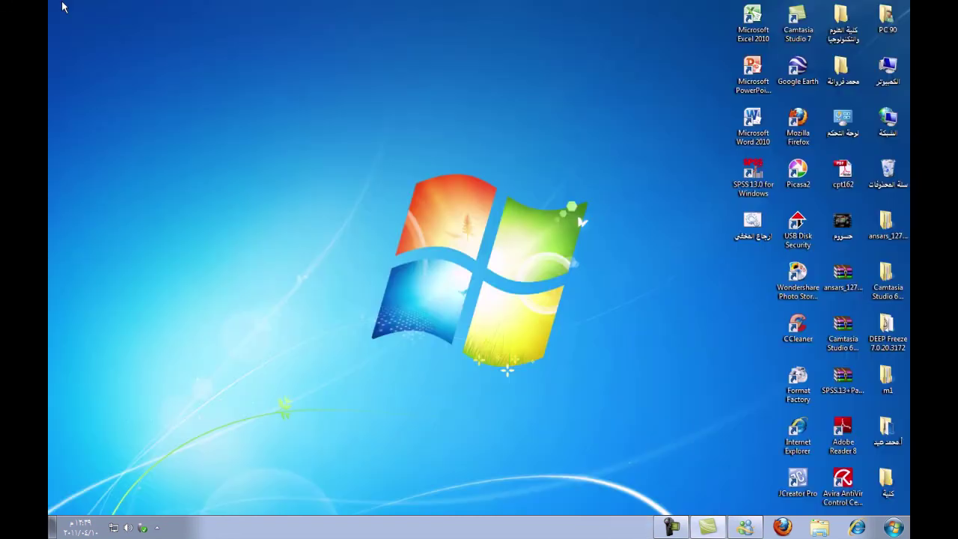